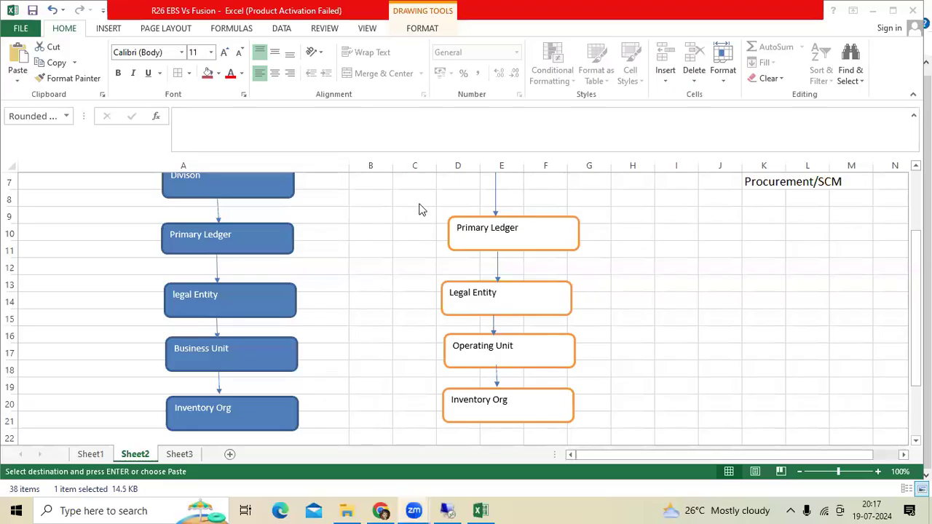
Select the Operating Unit box in the org chart, then bring up the Oracle Applications session
click(495, 345)
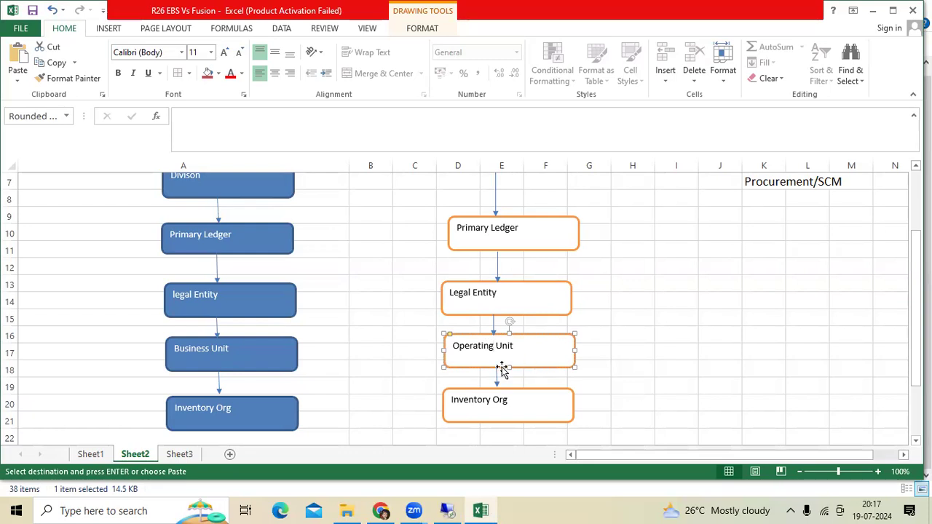
click(450, 510)
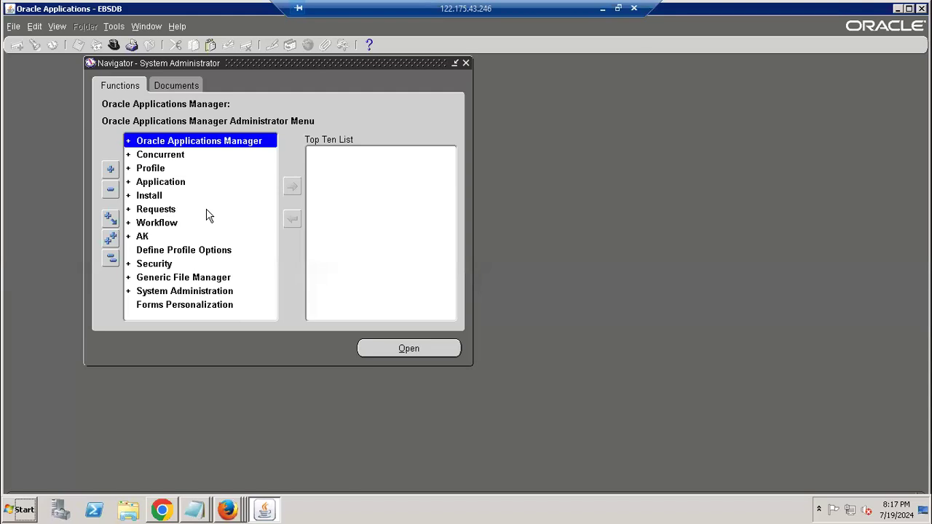
Switch responsibility to Bhavya General Ledger Super User, then to US HRMS Manager
click(114, 46)
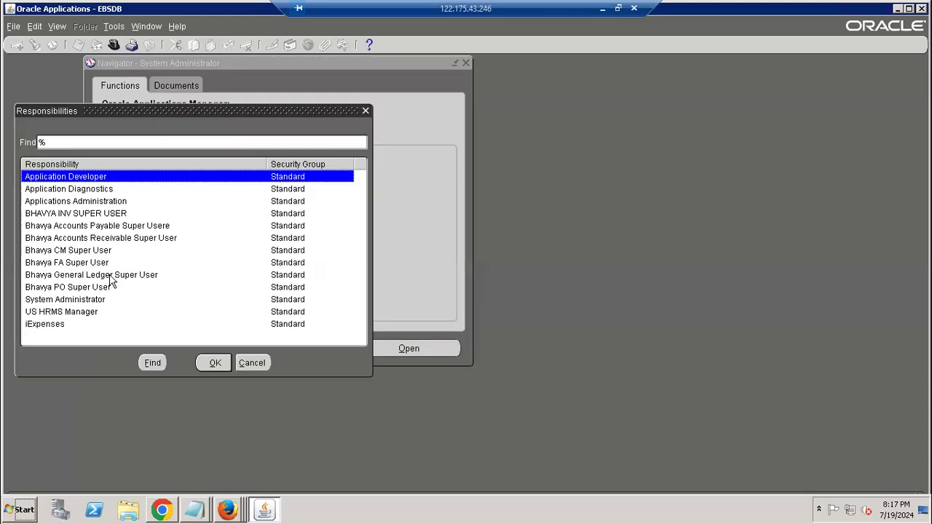
double_click(110, 276)
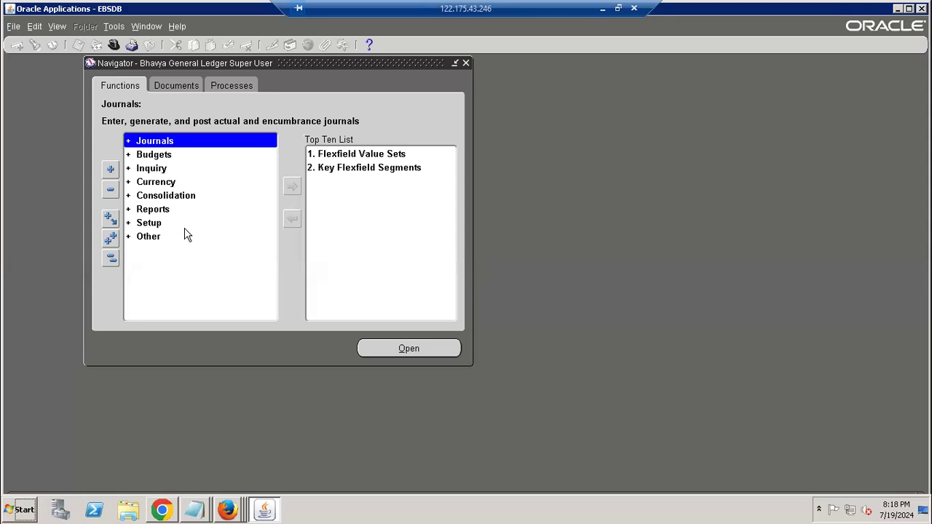
click(114, 46)
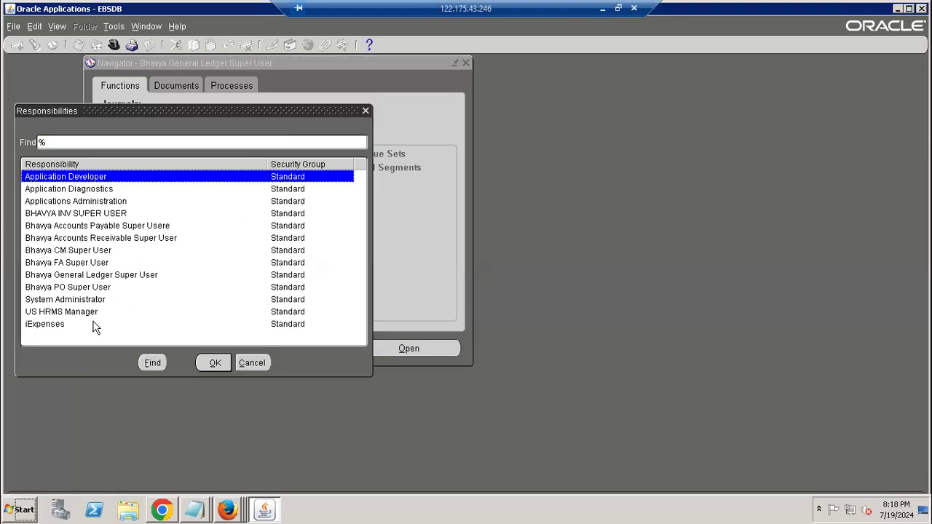
double_click(94, 313)
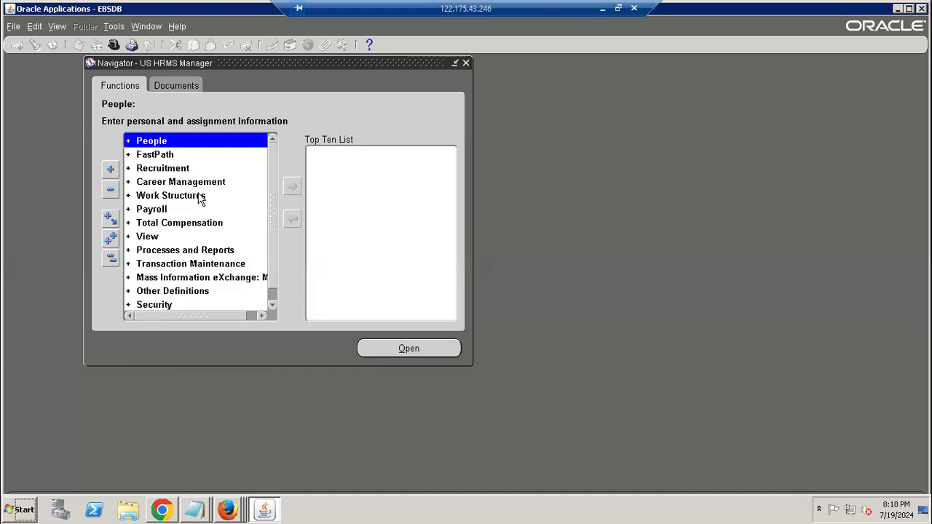
Open a new blank record in the Work Structures organization Description form
double_click(203, 197)
double_click(204, 239)
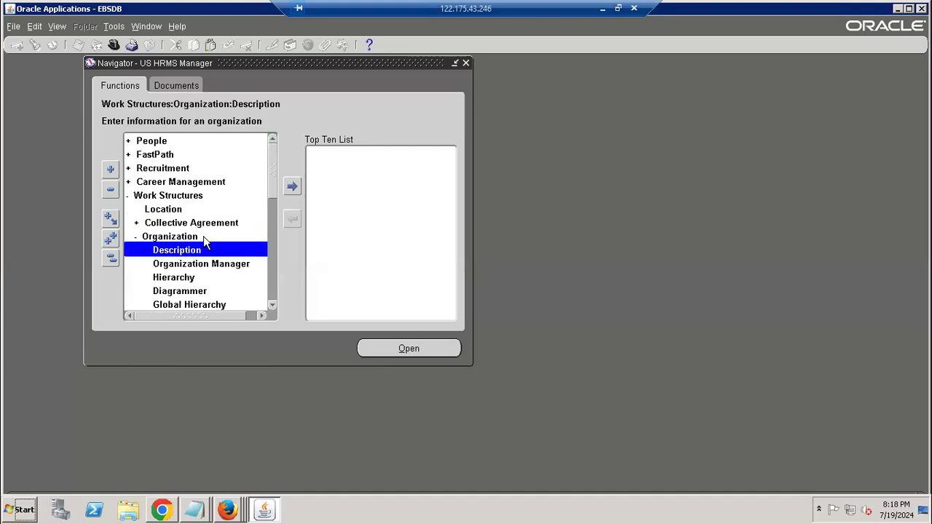
double_click(209, 253)
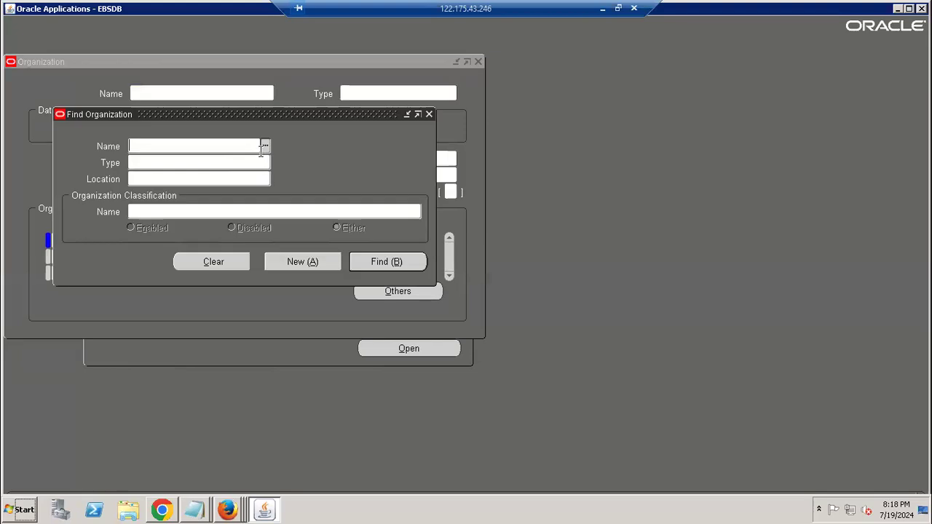
click(304, 264)
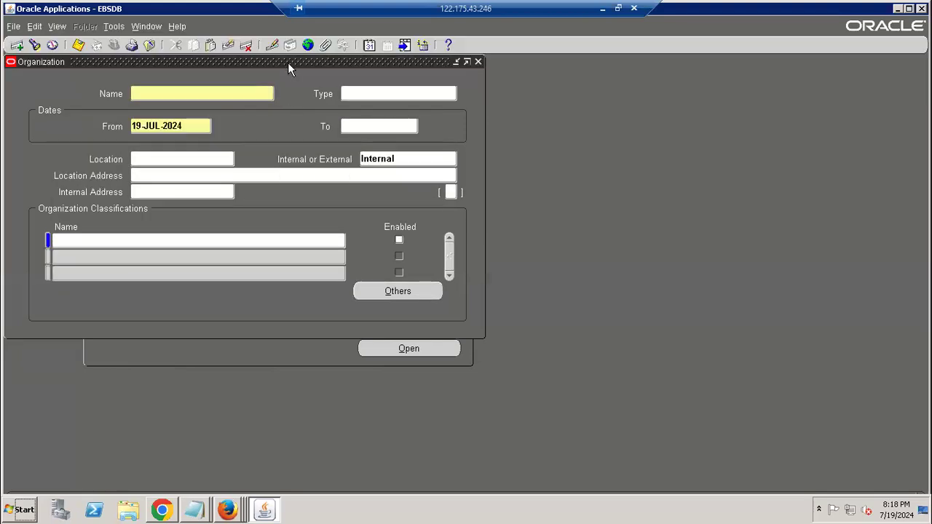
drag(287, 62, 502, 83)
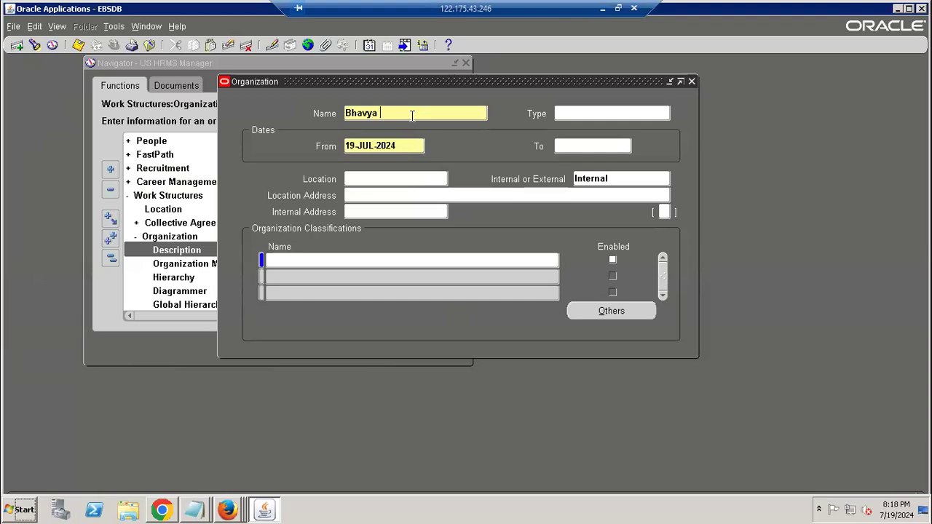
Name the organization Bhavya IND Operating Unit, located at Bhavya Location
key(BackSpace)
key(BackSpace)
text(pera)
text(t)
key(Tab)
click(412, 181)
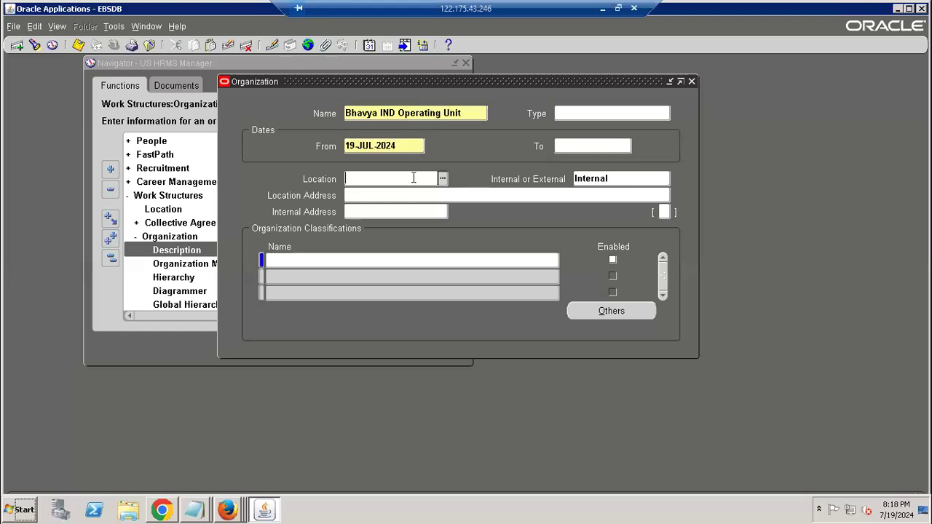
text(havya Location)
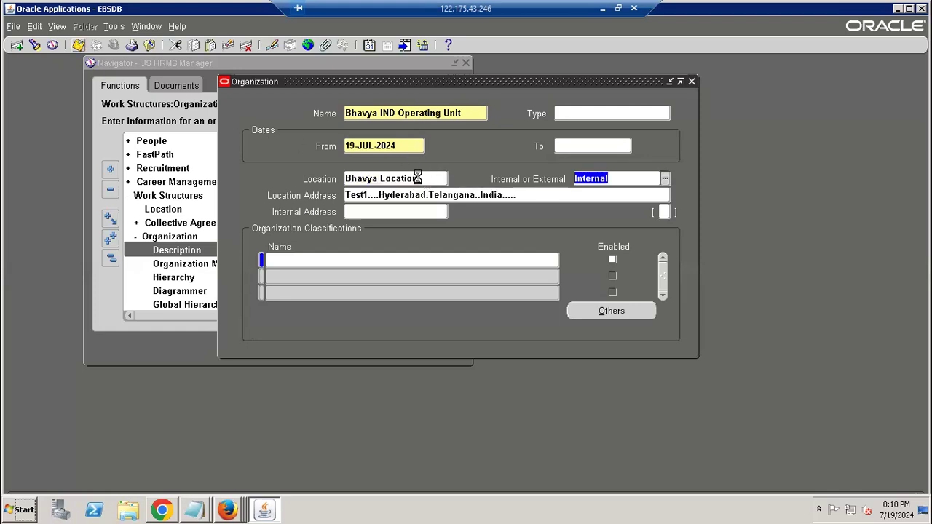
Add an enabled Operating Unit classification and save the organization
click(526, 263)
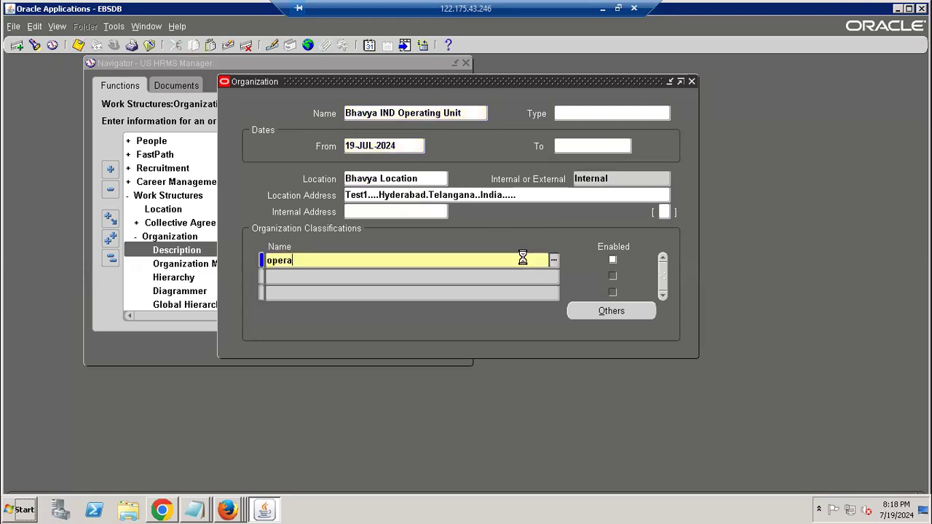
text(ting %)
key(Tab)
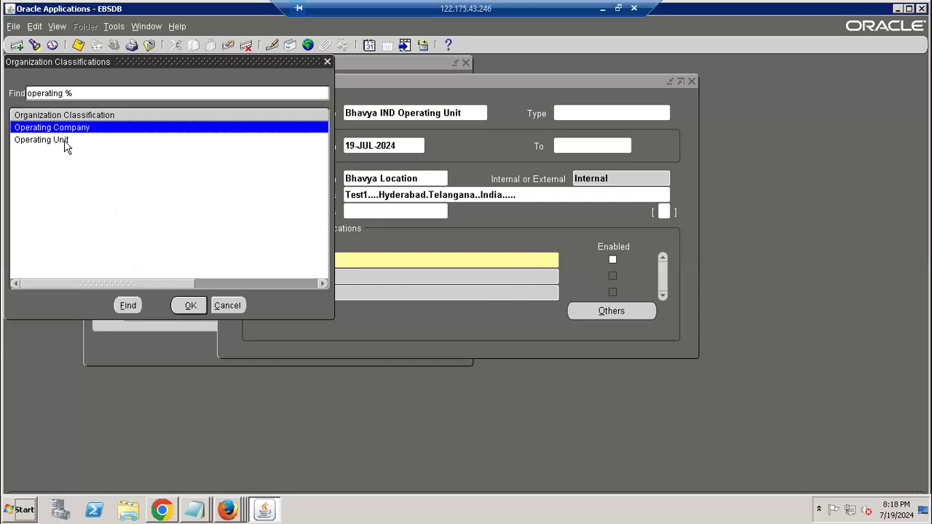
double_click(64, 143)
click(612, 260)
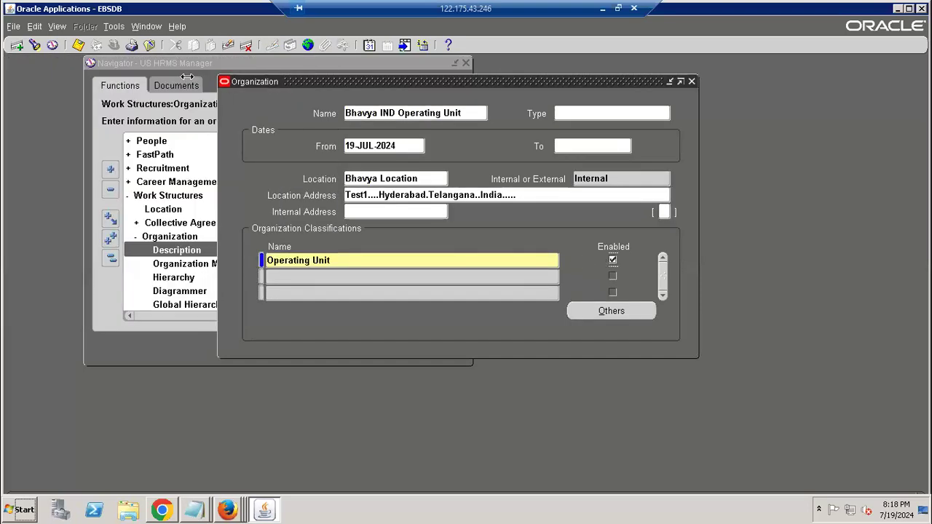
click(78, 46)
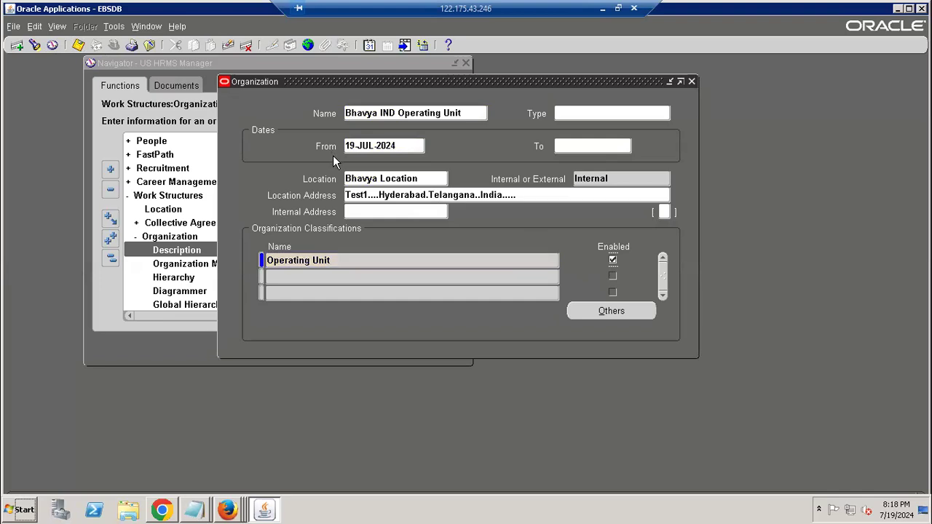
click(610, 312)
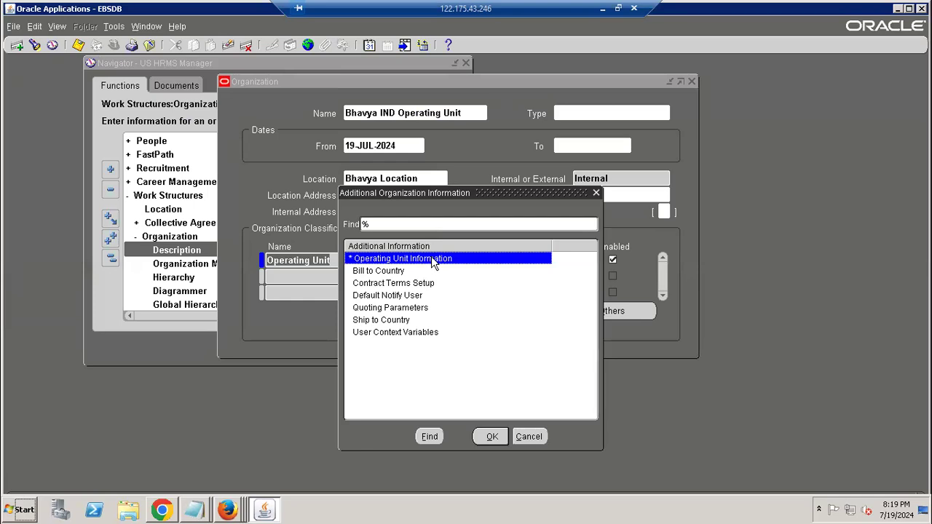
Set primary ledger Bhavya Indi1944(INR) and default legal context Bhavya India LE, then save
double_click(432, 263)
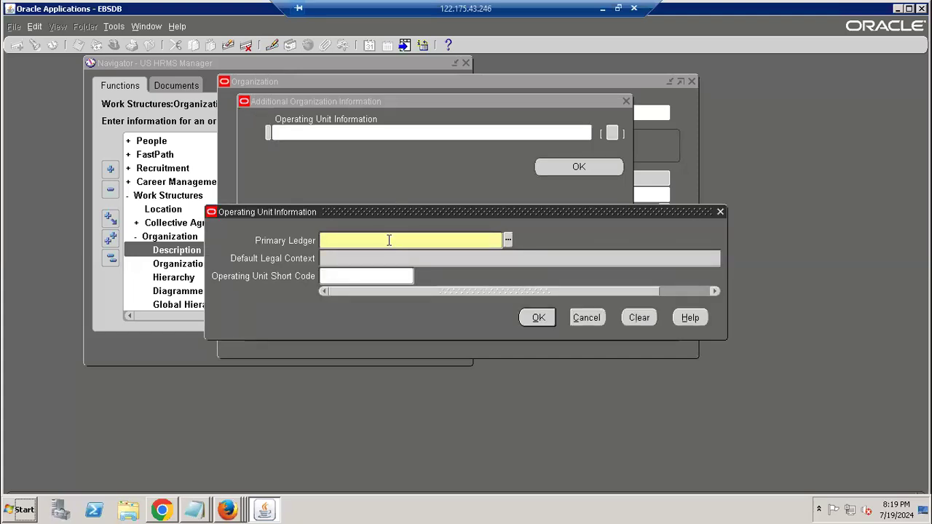
text(bha)
key(Tab)
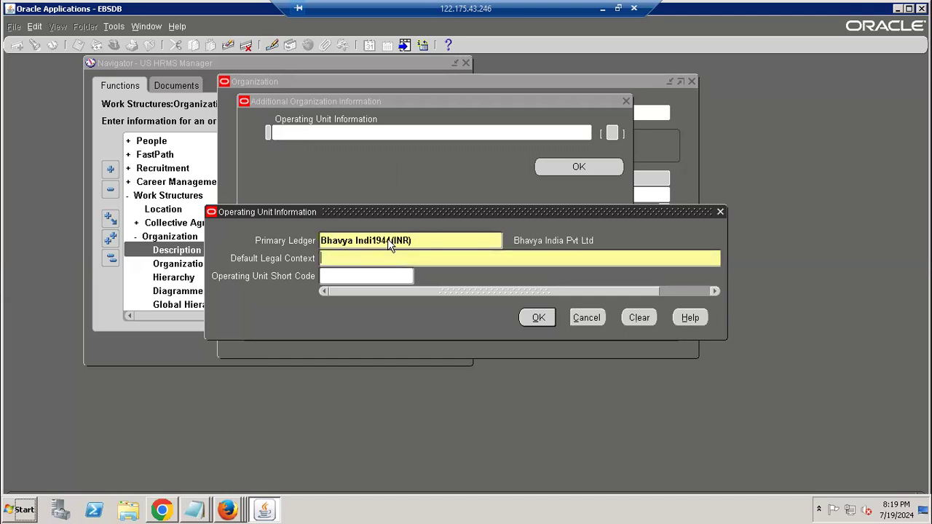
text(bha)
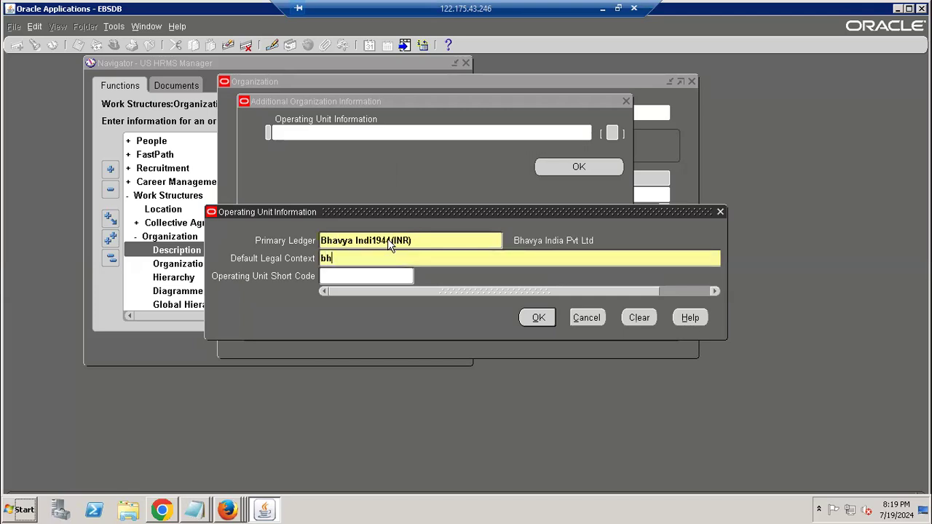
key(Tab)
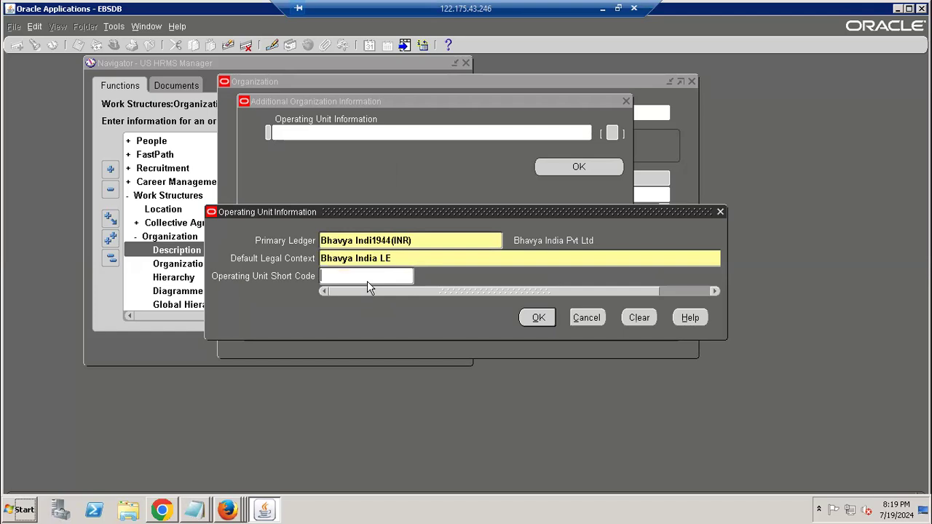
click(539, 318)
click(553, 166)
click(442, 310)
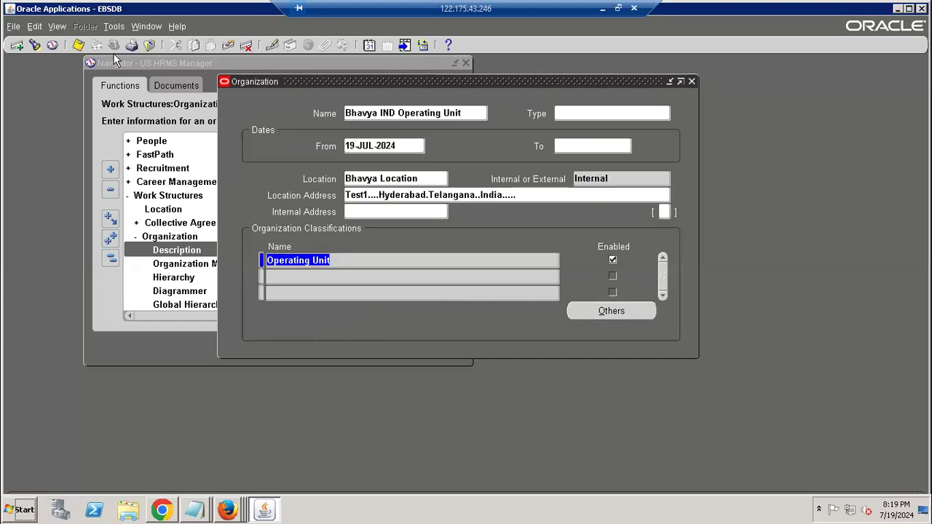
Close the additional information list and the organization form
click(619, 311)
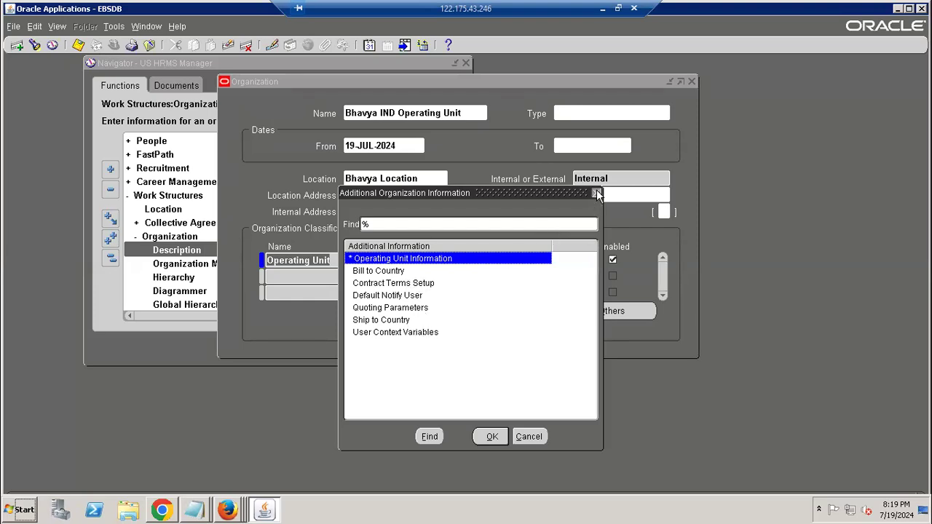
click(597, 194)
click(692, 82)
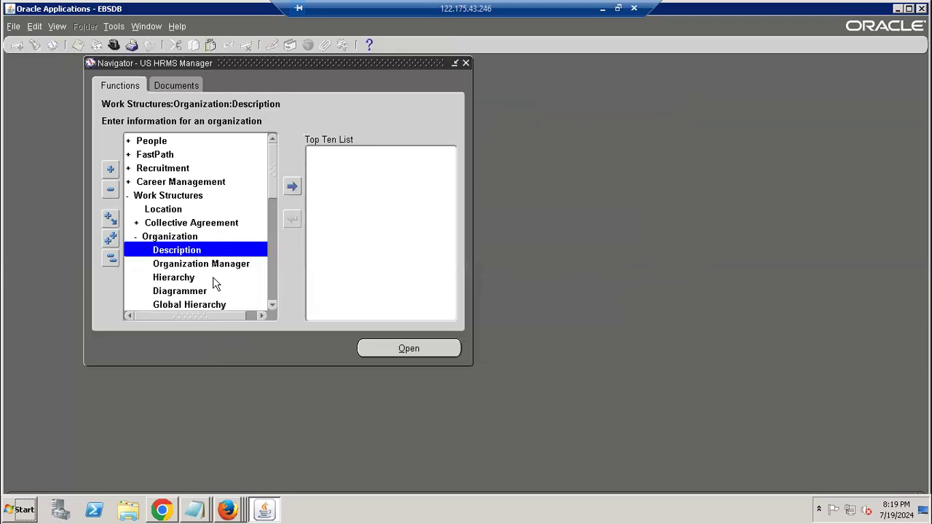
click(111, 258)
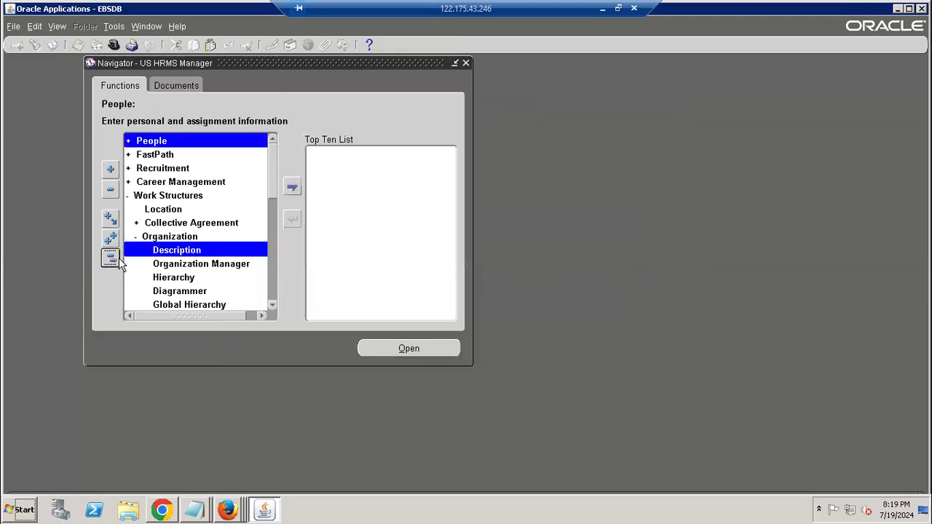
As Bhavya General Ledger Super User, reach Setup > Financials > Accounting Setup Manager > Accounting Setups
click(114, 46)
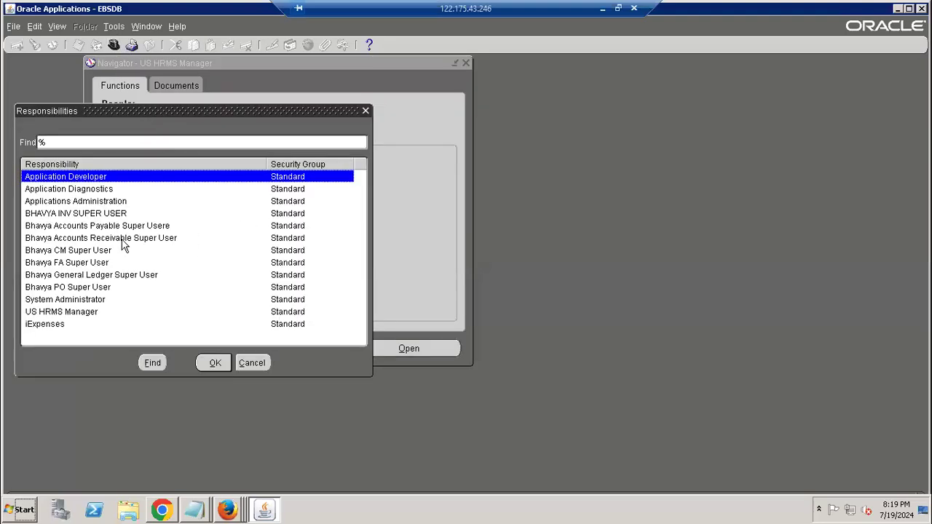
double_click(118, 279)
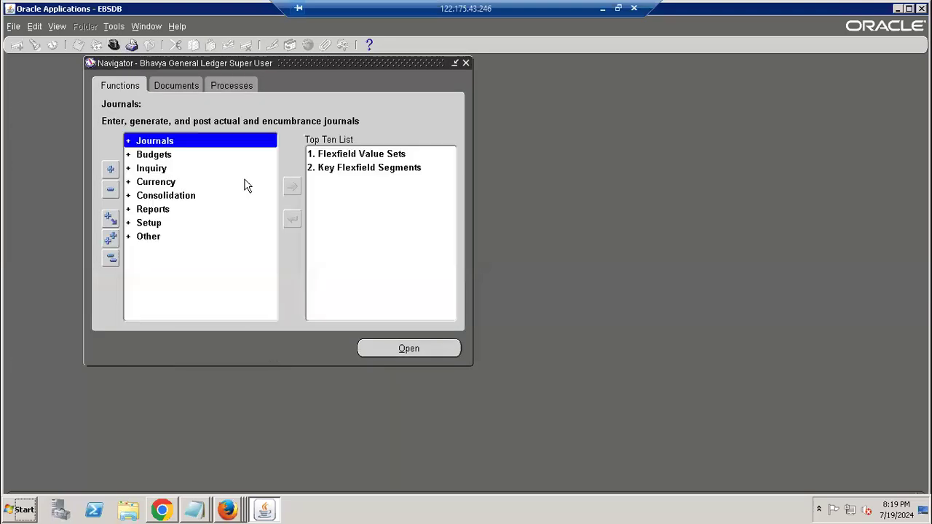
double_click(175, 225)
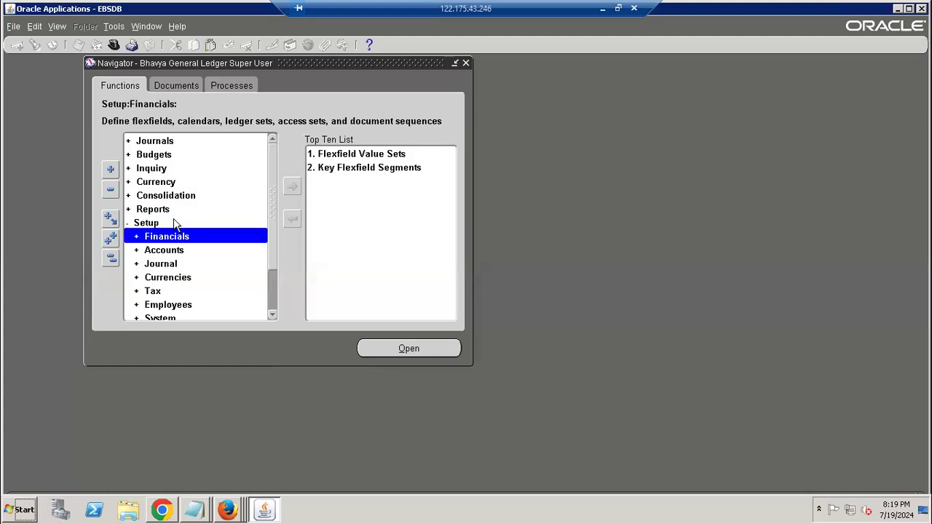
double_click(202, 239)
double_click(226, 278)
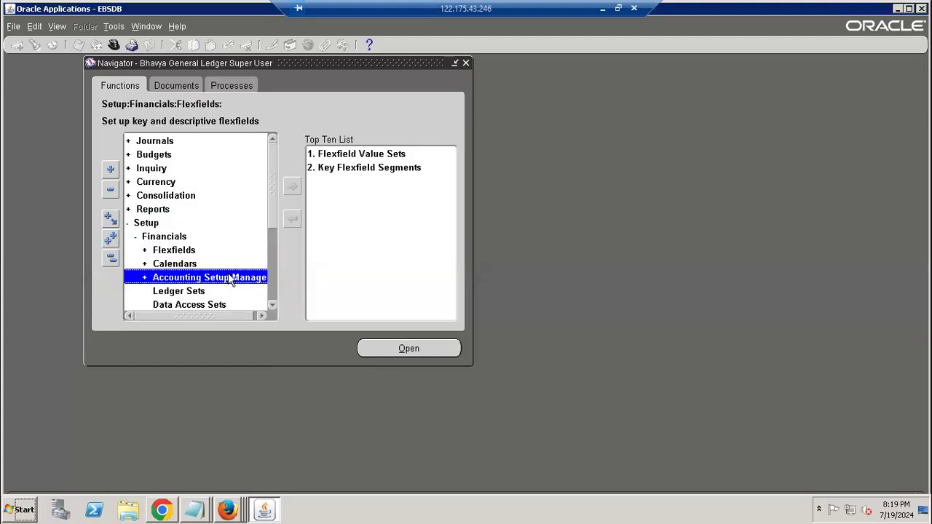
click(227, 291)
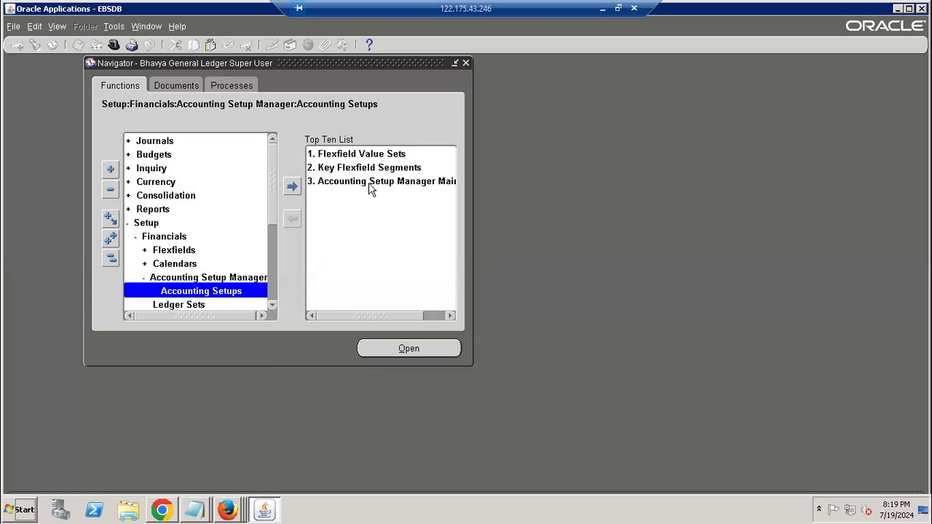
Find ledger Bhavya India Pvt Ltd by searching 'Bhavy' and open its Operating Units setup
double_click(370, 184)
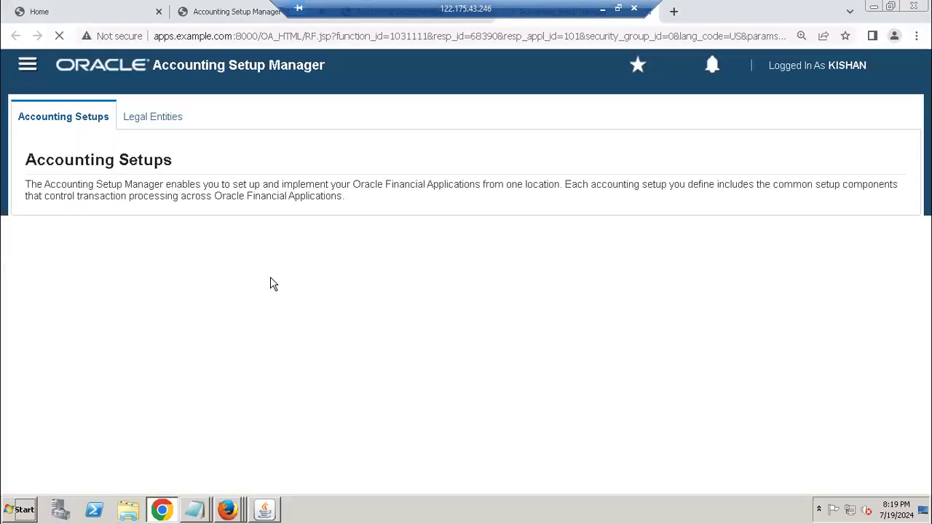
click(227, 279)
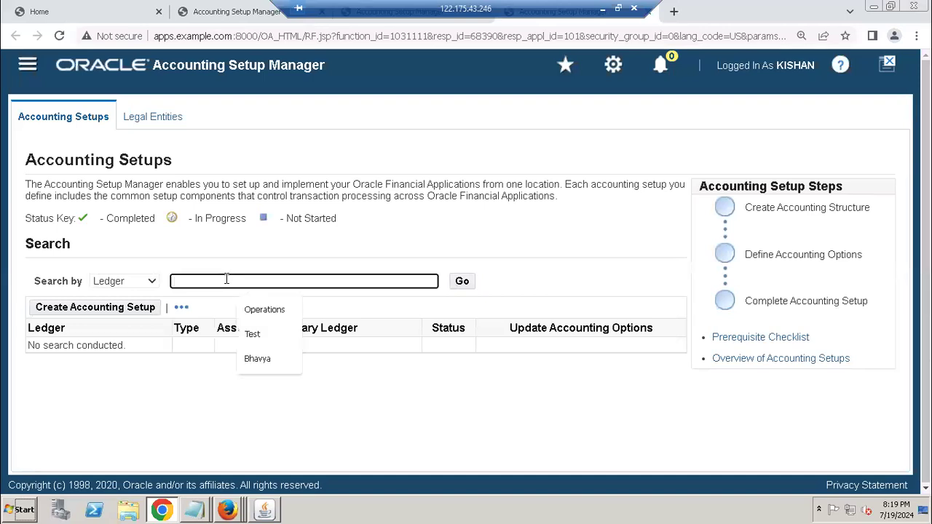
text(Bhavy)
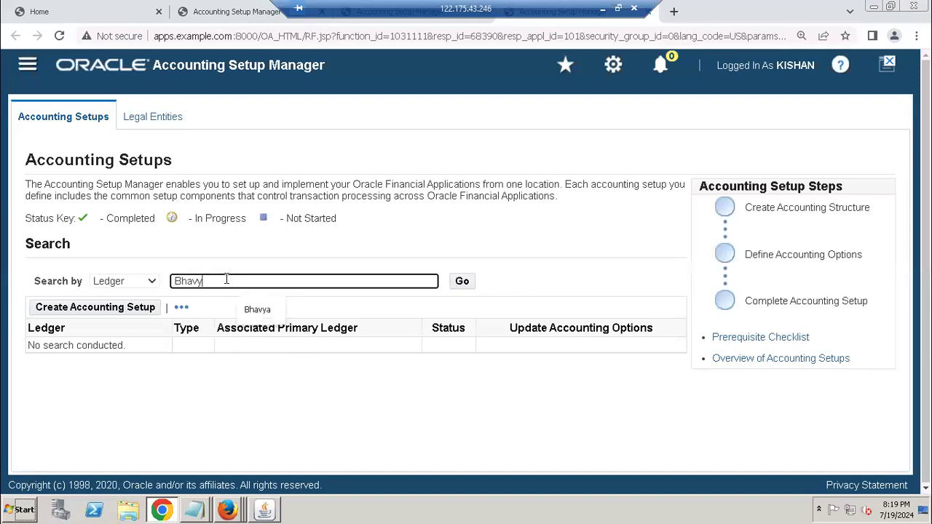
key(Return)
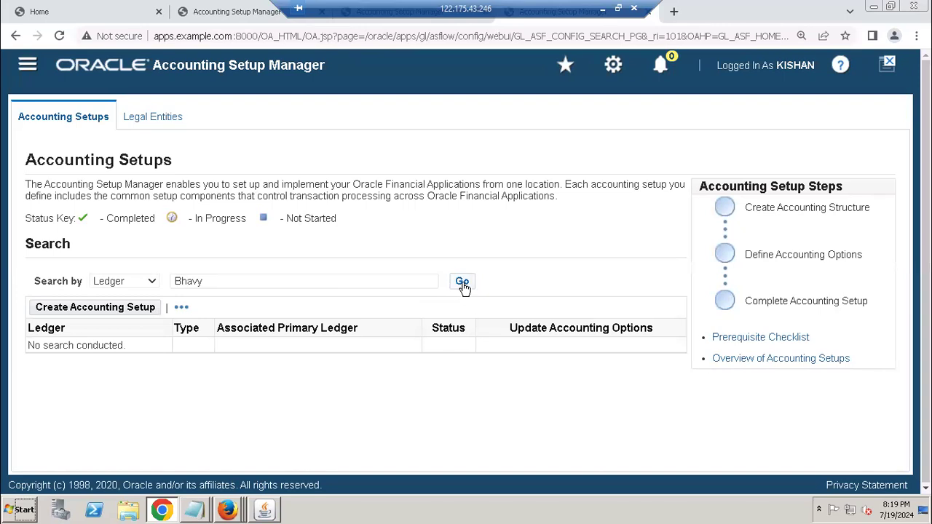
click(462, 283)
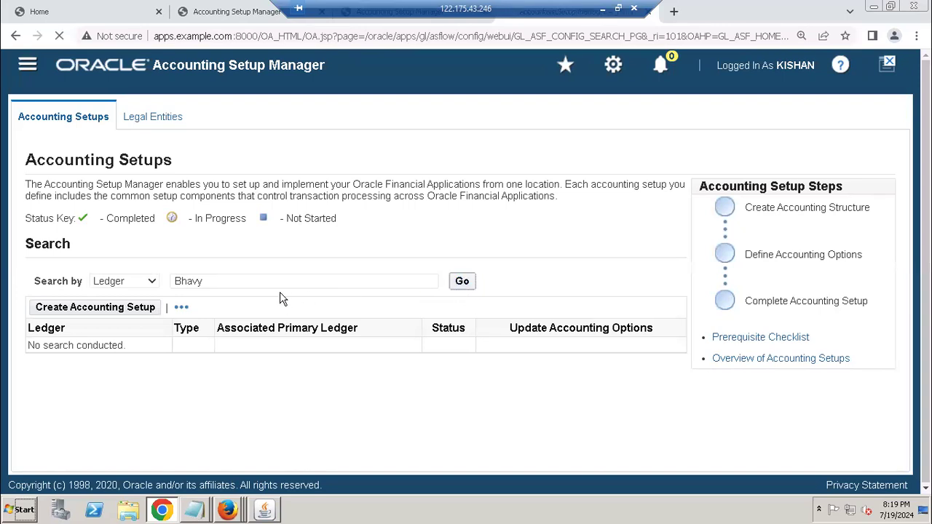
click(589, 351)
scroll(587, 275, down, 3)
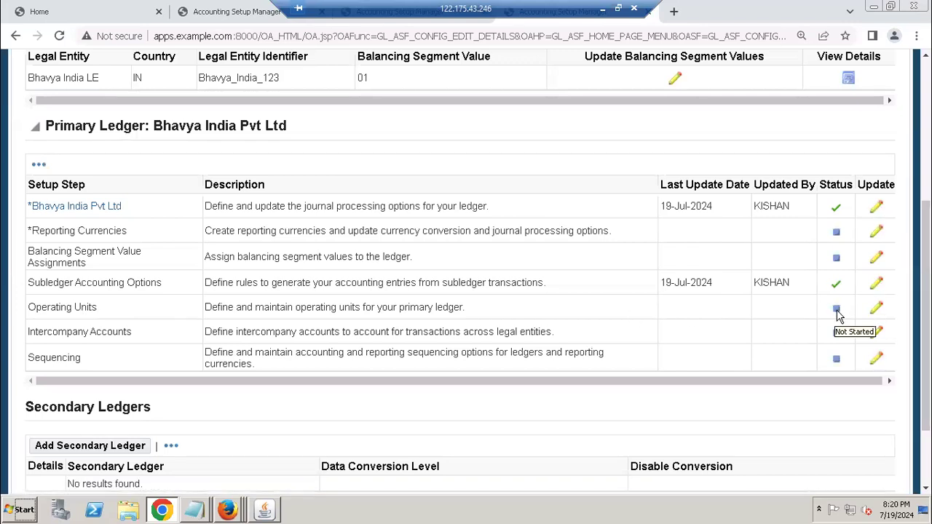
click(878, 311)
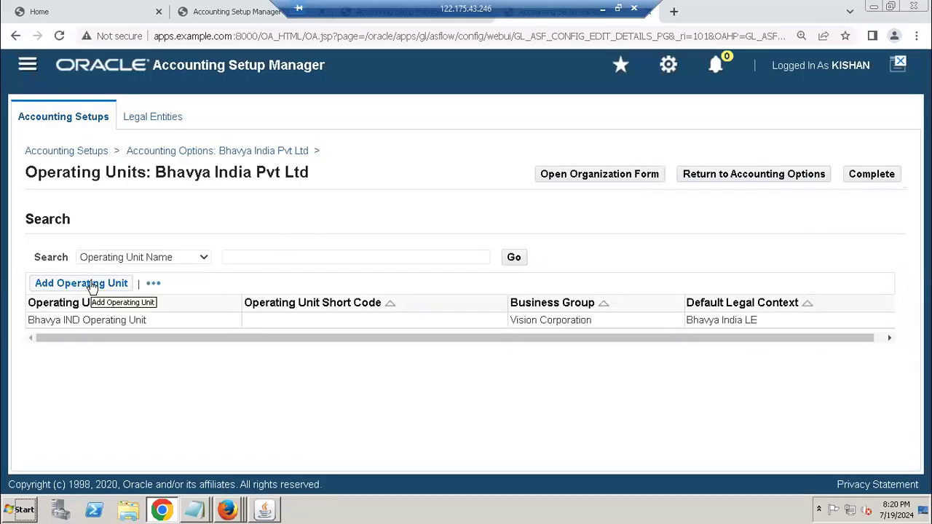
Open Add Operating Unit and step through Name, Short Code, Business Group and Legal Context fields
click(92, 285)
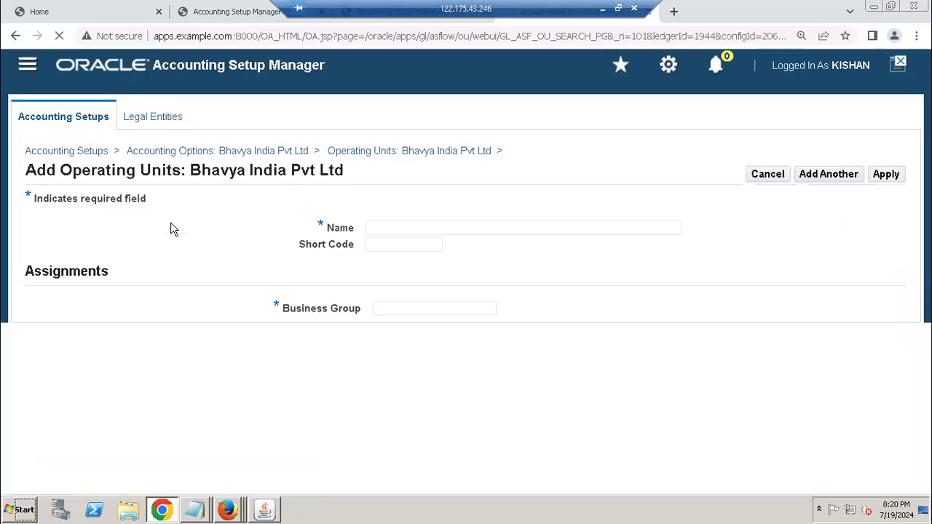
click(397, 227)
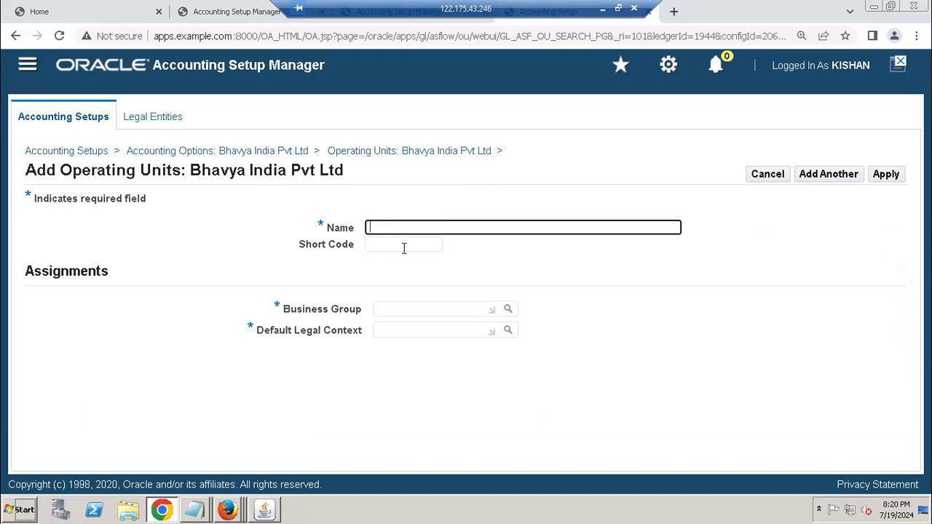
click(404, 246)
click(393, 306)
click(385, 330)
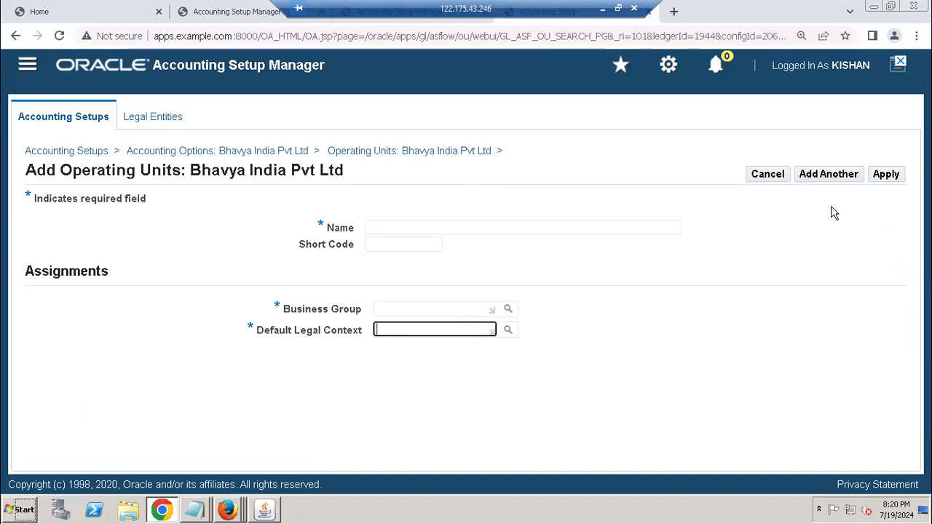
Cancel the new operating unit and search operating units by name 'Bha'
click(768, 174)
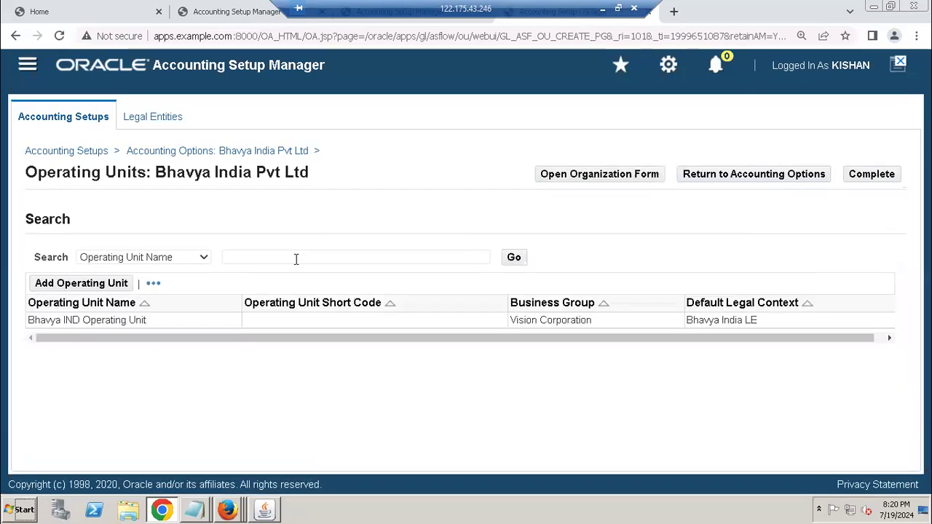
click(296, 257)
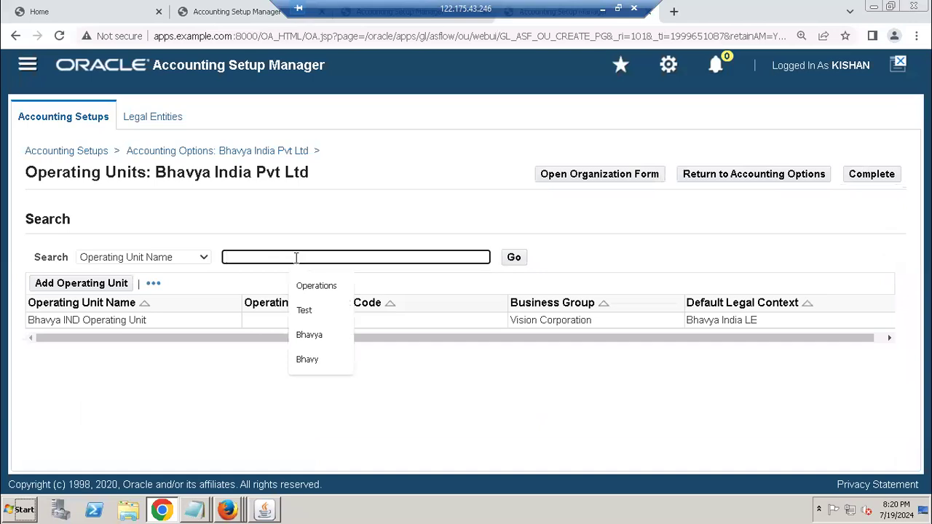
text(Bha)
key(Return)
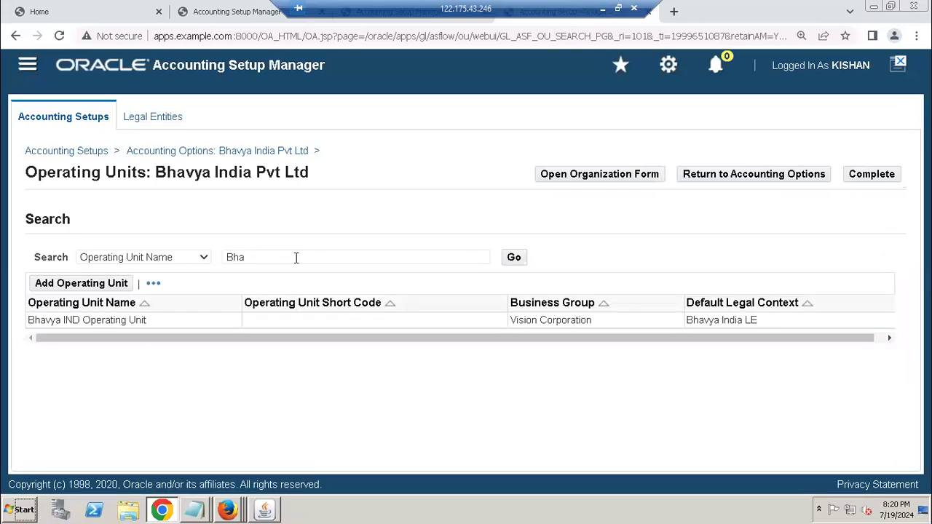
click(515, 257)
Keep the Operating Unit Name search criterion and clear its search text
click(184, 265)
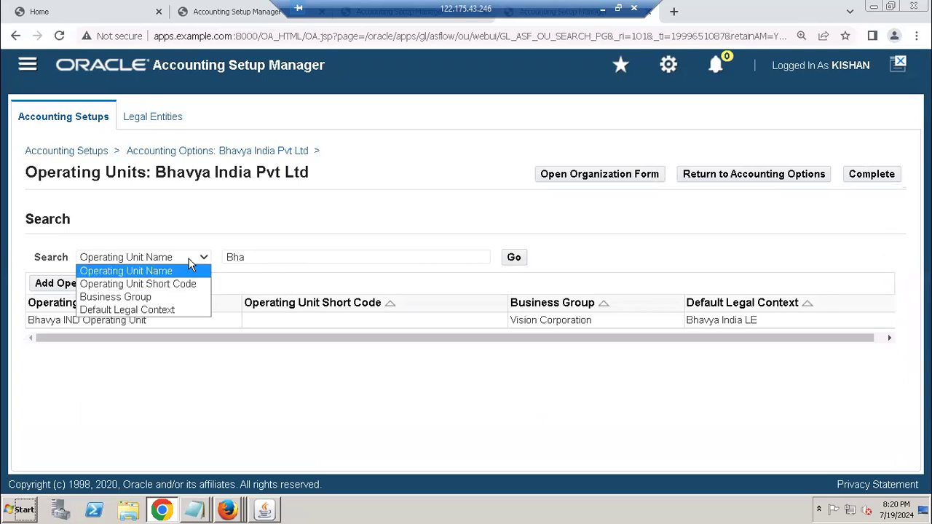
click(309, 214)
click(286, 255)
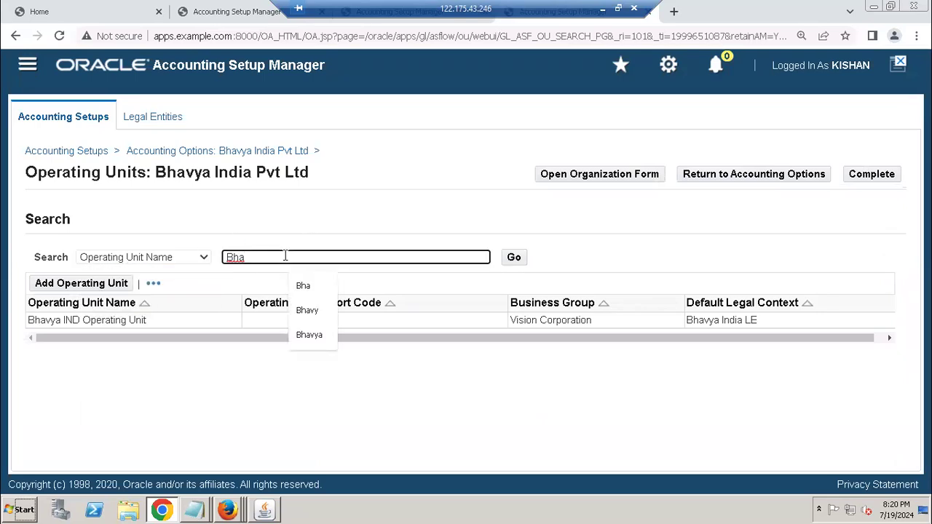
text(v)
drag(408, 254, 152, 260)
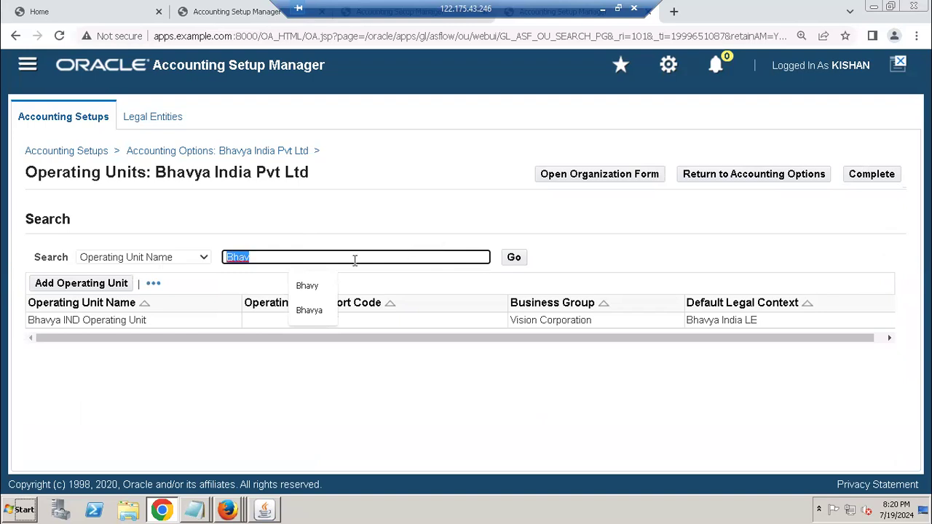
key(BackSpace)
Reopen and cancel Add Operating Unit, then enter 'Bhavya%' as the name search
click(114, 284)
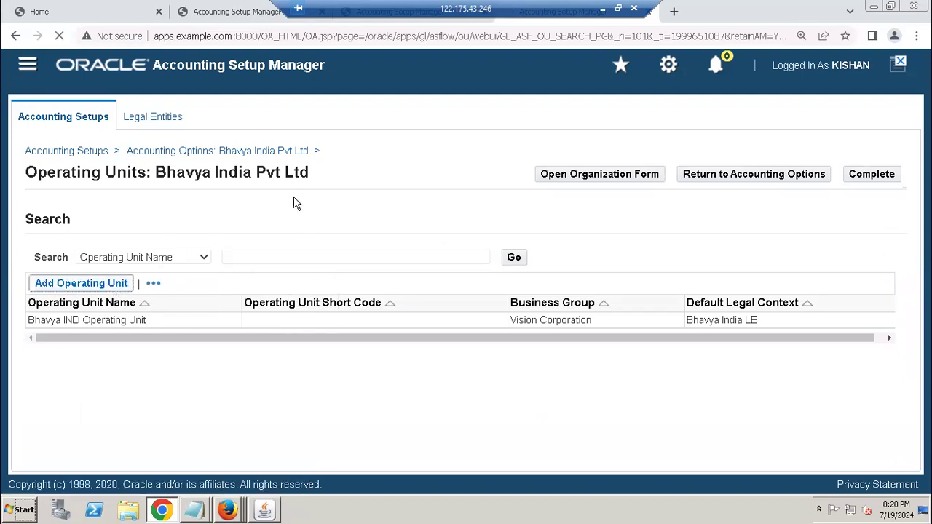
click(381, 230)
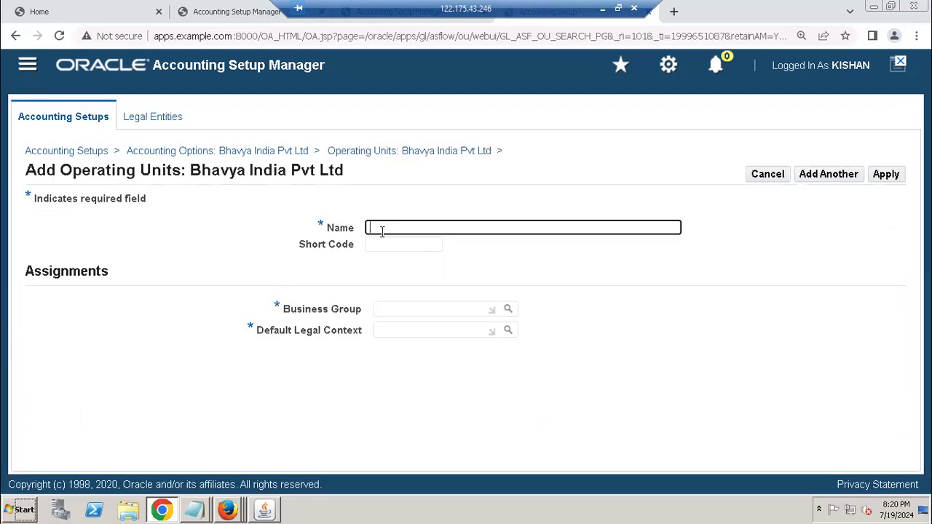
click(770, 179)
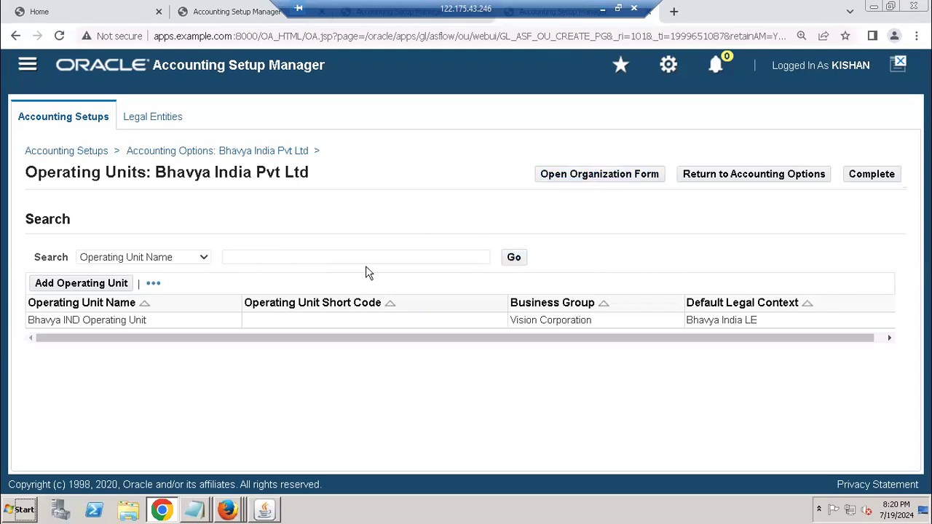
click(312, 256)
text(Bh)
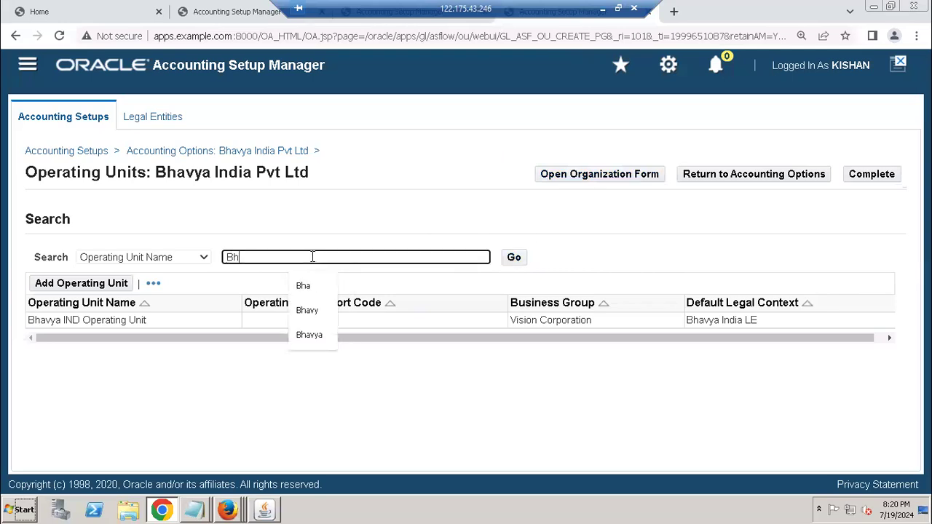
text(avya%)
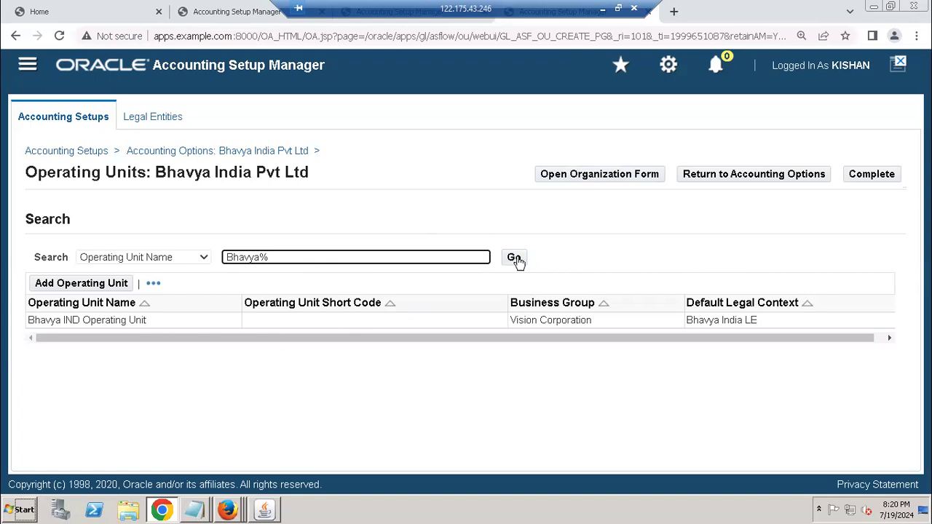
click(514, 257)
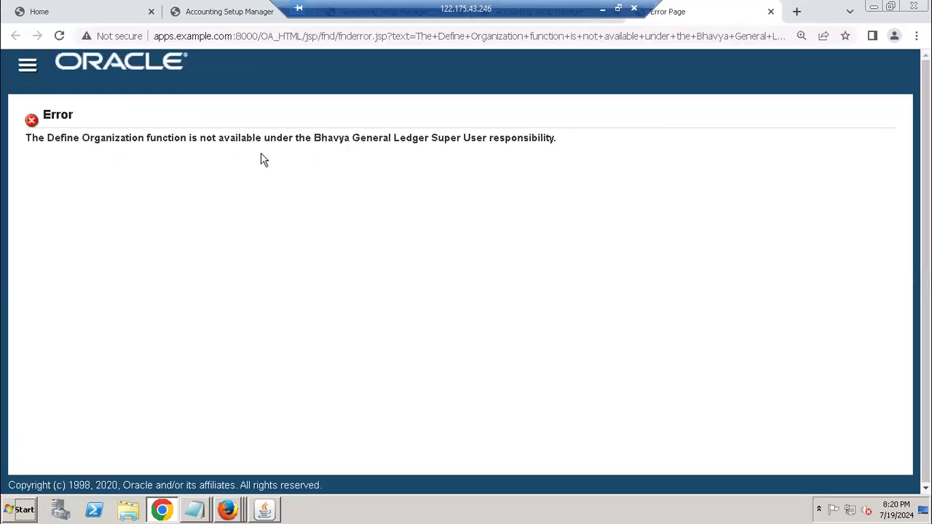
click(770, 12)
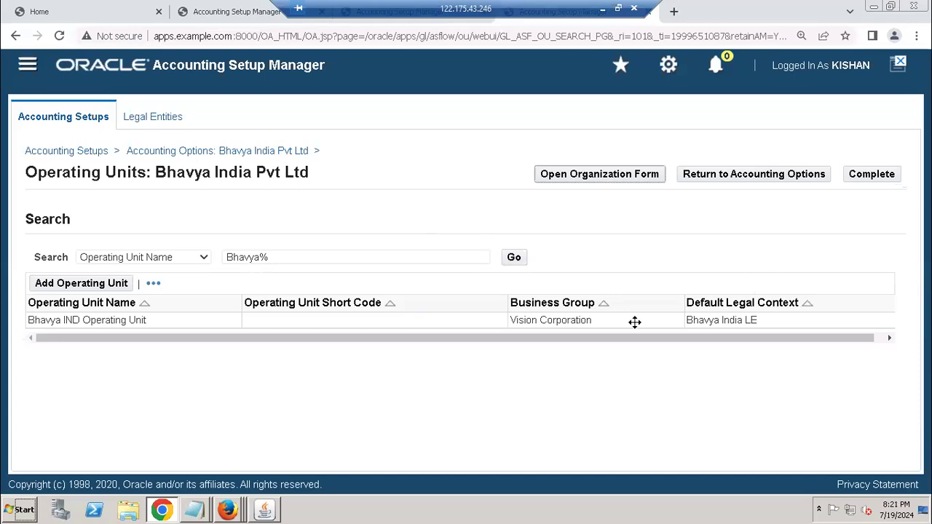
Search operating units by name pattern '%' to list all of them
click(142, 263)
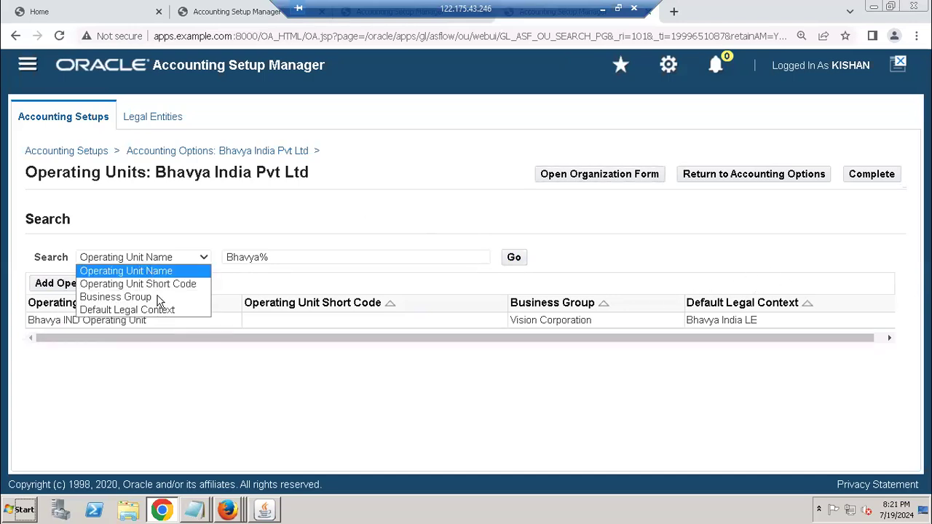
click(373, 262)
double_click(222, 261)
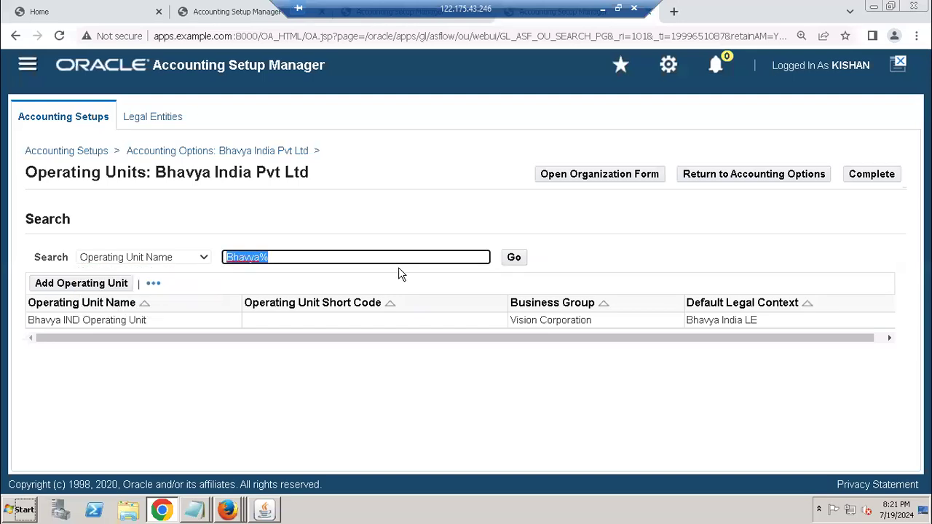
text(%)
click(512, 260)
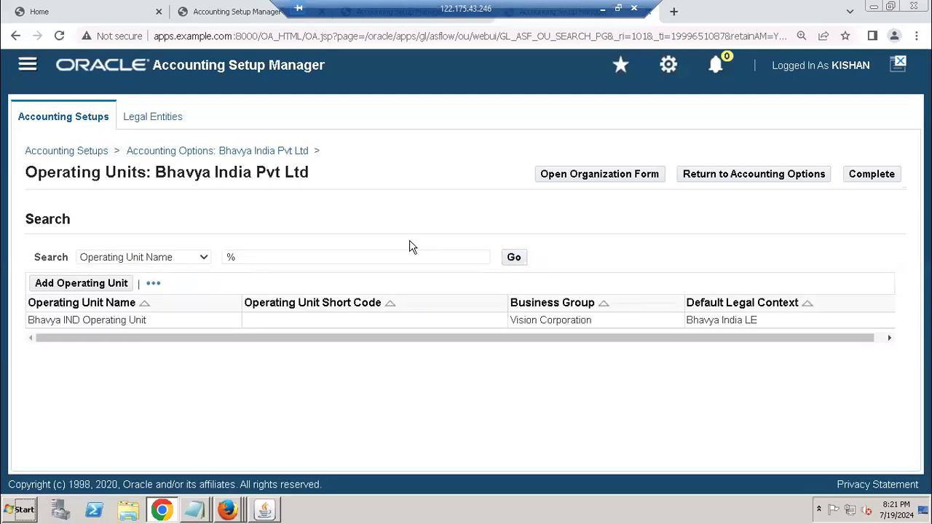
click(512, 258)
click(513, 258)
Complete the Operating Units step, review Accounting Options, and return to the Excel workbook
click(882, 182)
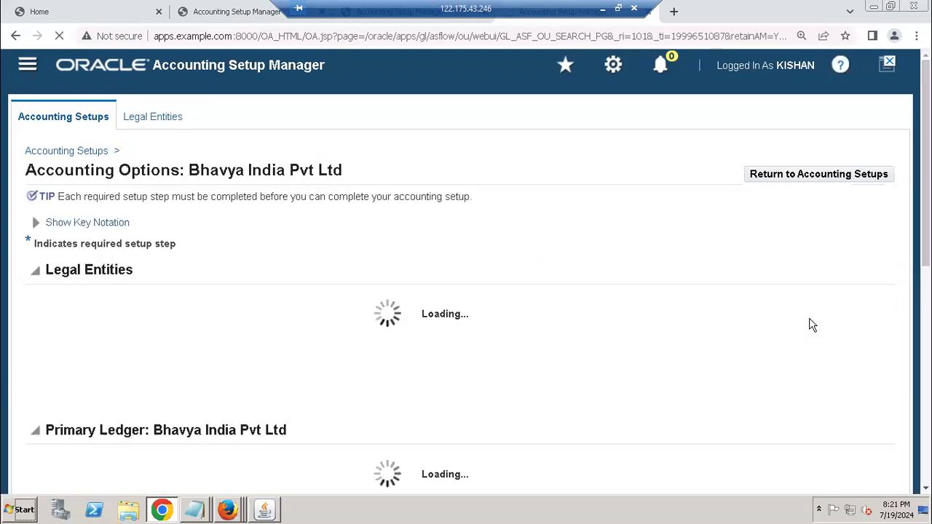
scroll(730, 316, down, 2)
scroll(730, 316, down, 2)
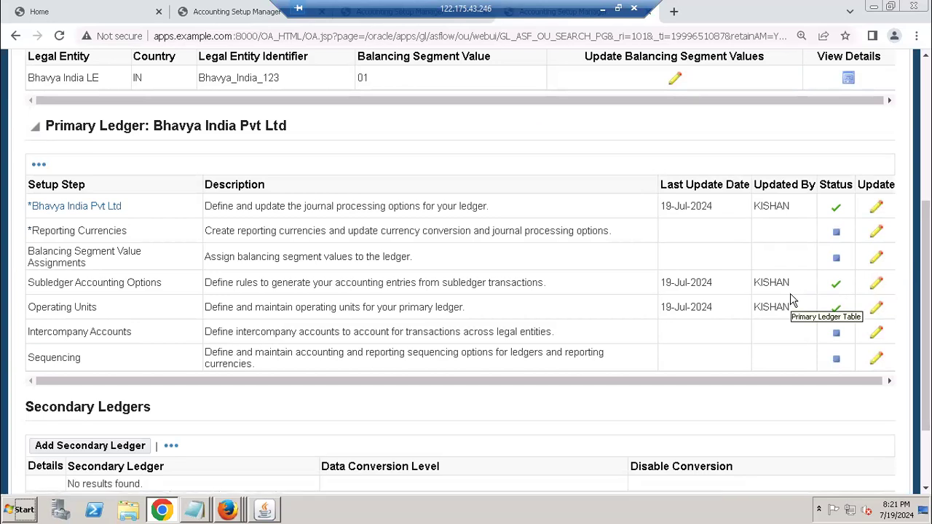
scroll(550, 208, up, 1)
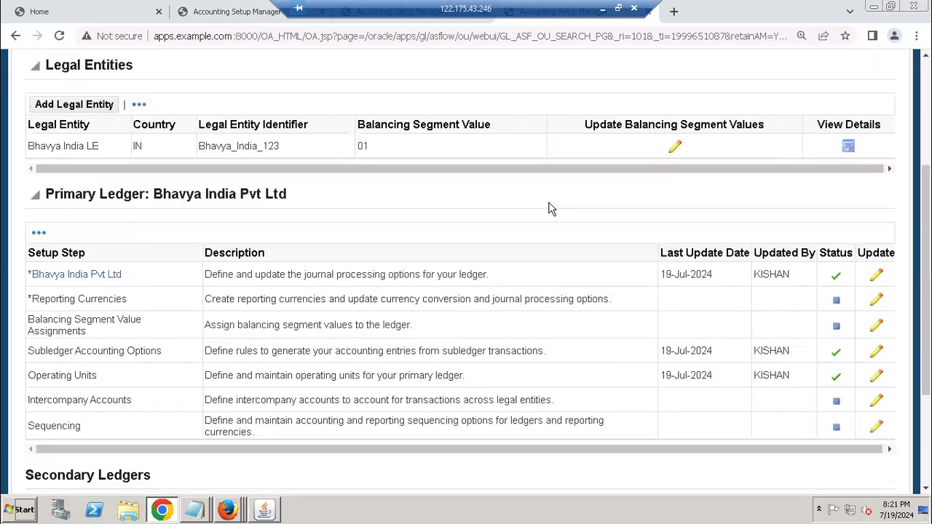
scroll(774, 170, up, 1)
scroll(789, 154, up, 1)
scroll(793, 158, up, 1)
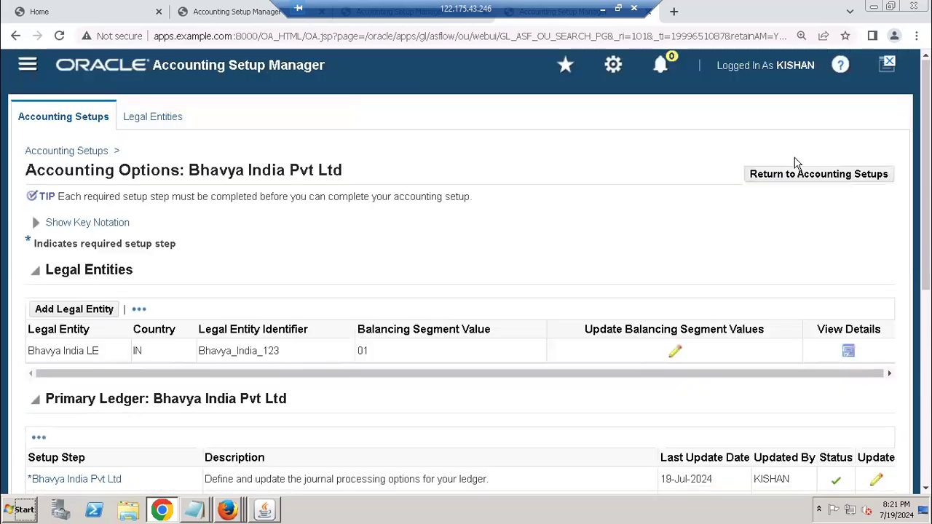
scroll(732, 311, down, 1)
scroll(732, 312, down, 4)
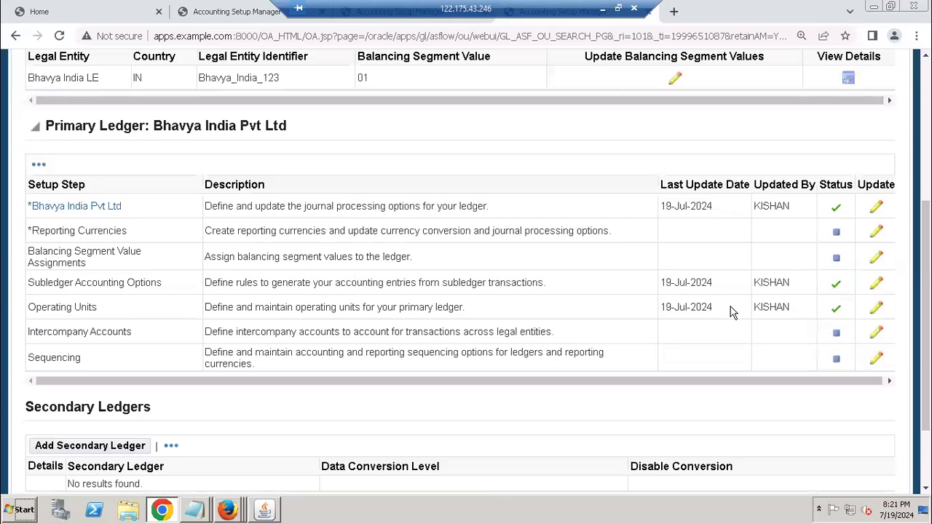
scroll(730, 310, down, 1)
scroll(730, 311, up, 6)
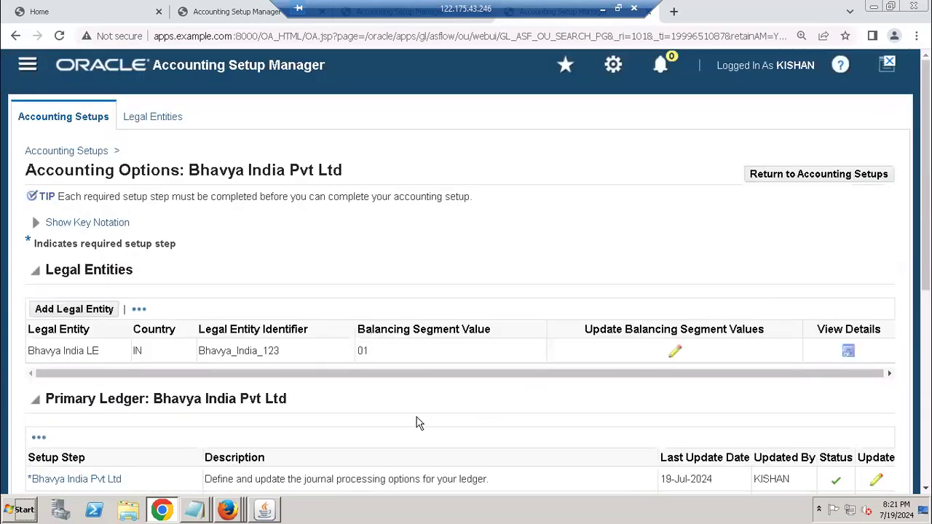
click(602, 9)
On Sheet3, enter the heading 'Assign Operating Unit Name to Each Responsibility' in B47
scroll(610, 338, down, 3)
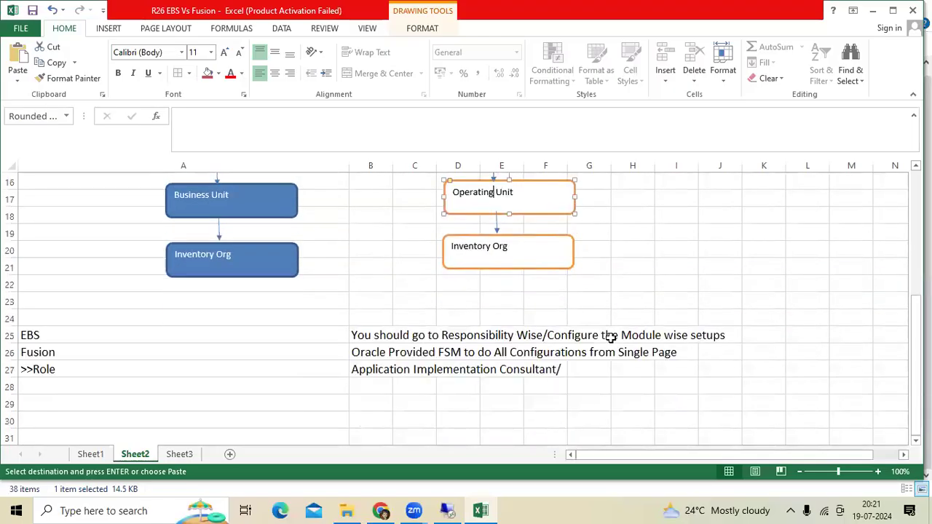
scroll(605, 336, down, 3)
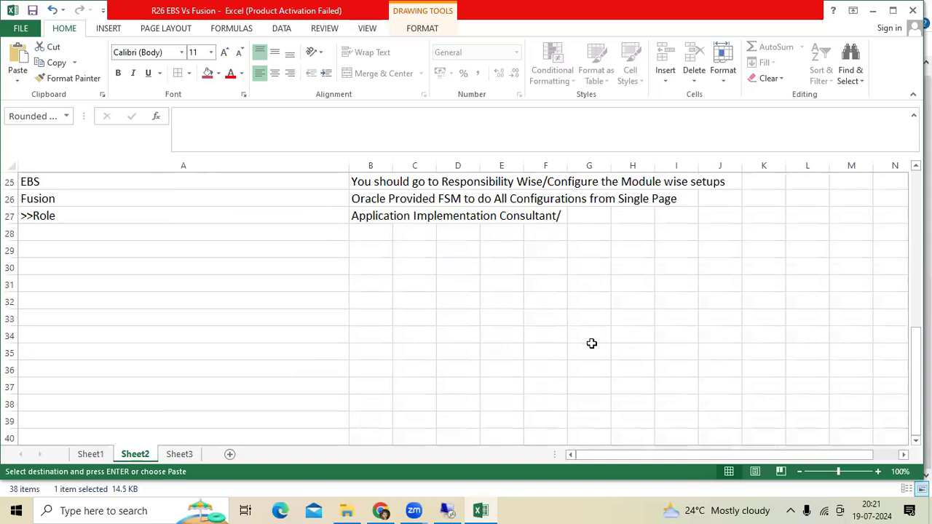
click(179, 454)
scroll(413, 326, down, 3)
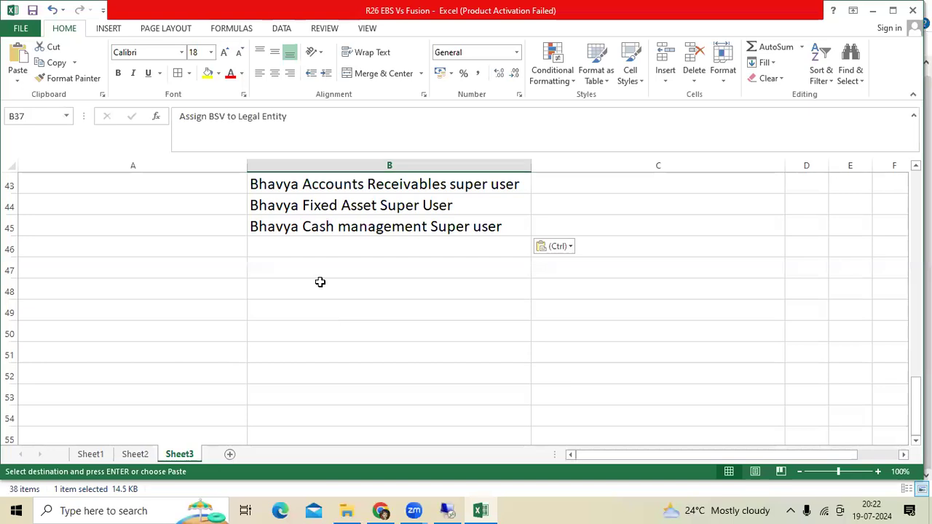
click(320, 269)
text(Assign)
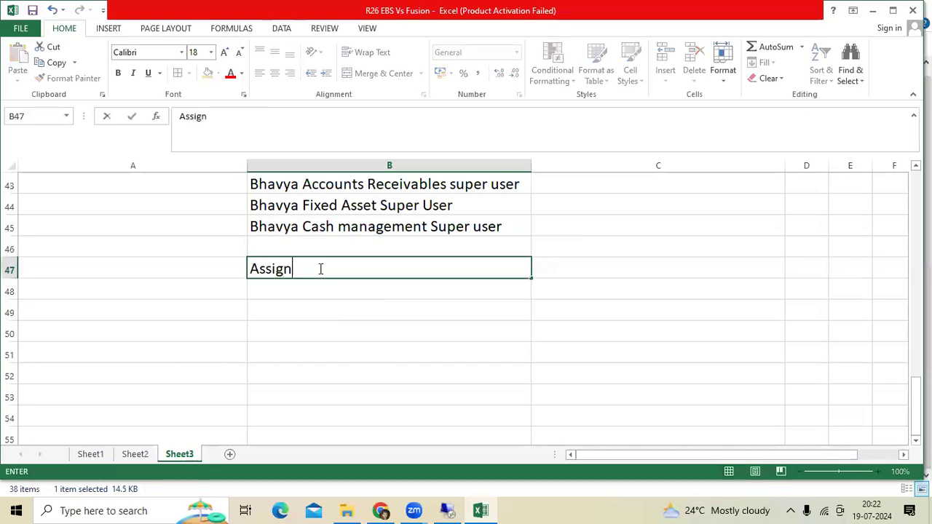
text( Operating U)
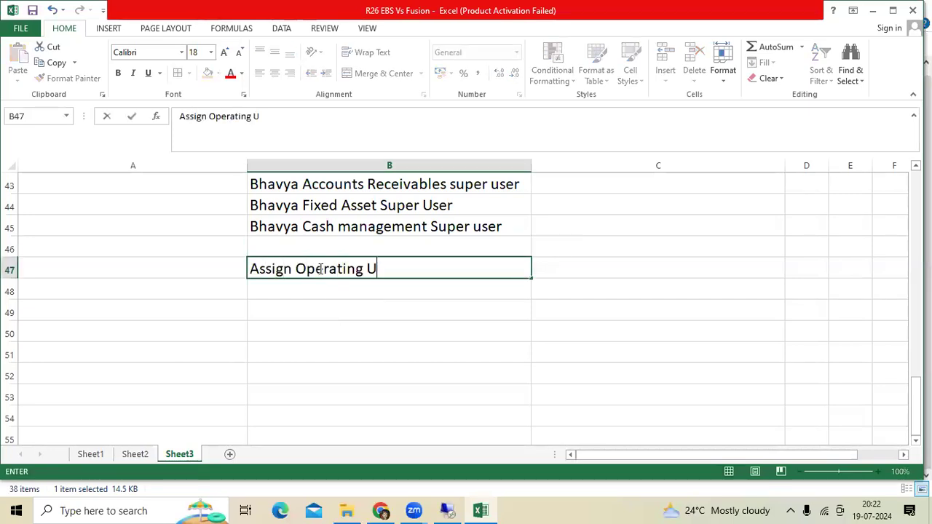
text(nit Name to E)
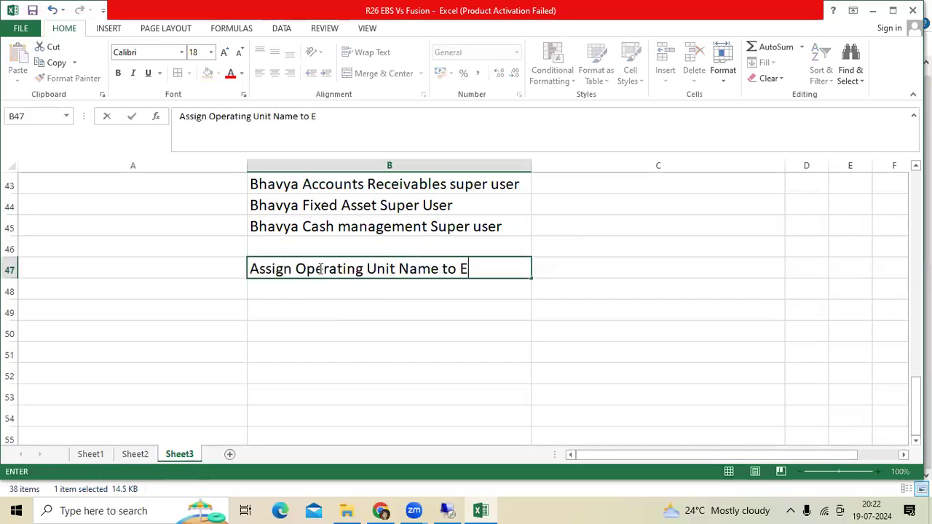
text(ach Responsi)
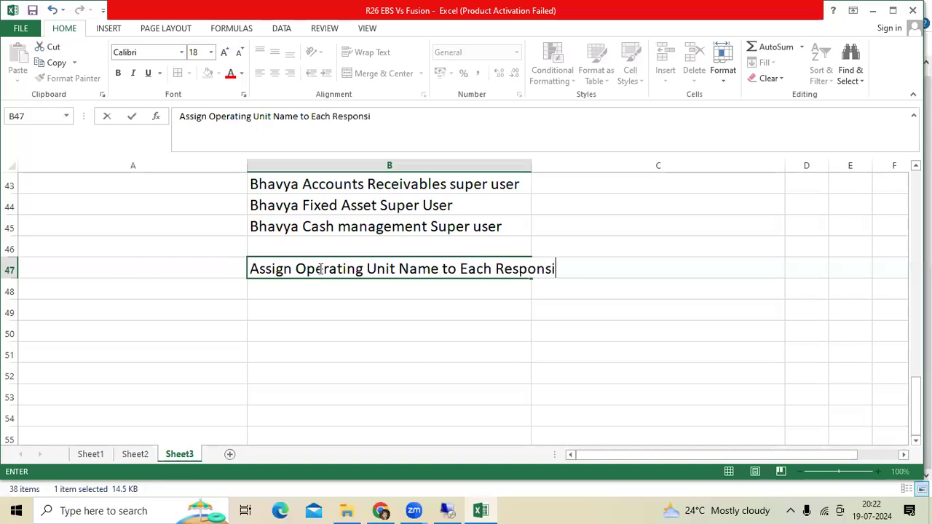
text(bility)
key(ctrl+Return)
key(Right)
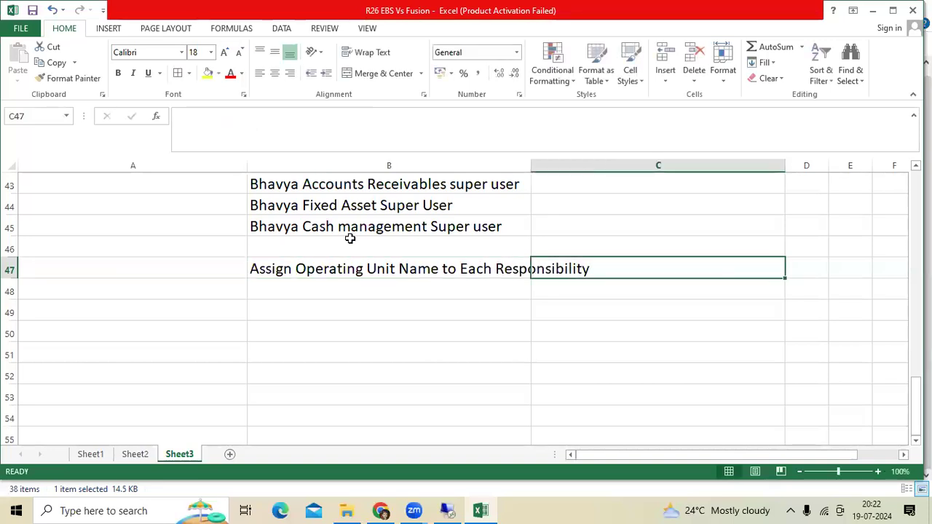
Widen column B and copy the five responsibilities in B41:B45
drag(530, 166, 715, 166)
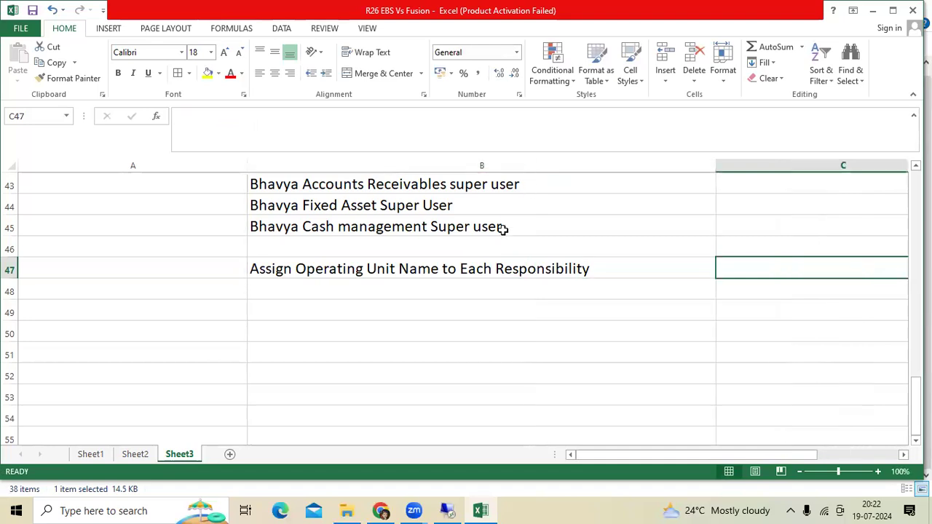
scroll(350, 281, up, 1)
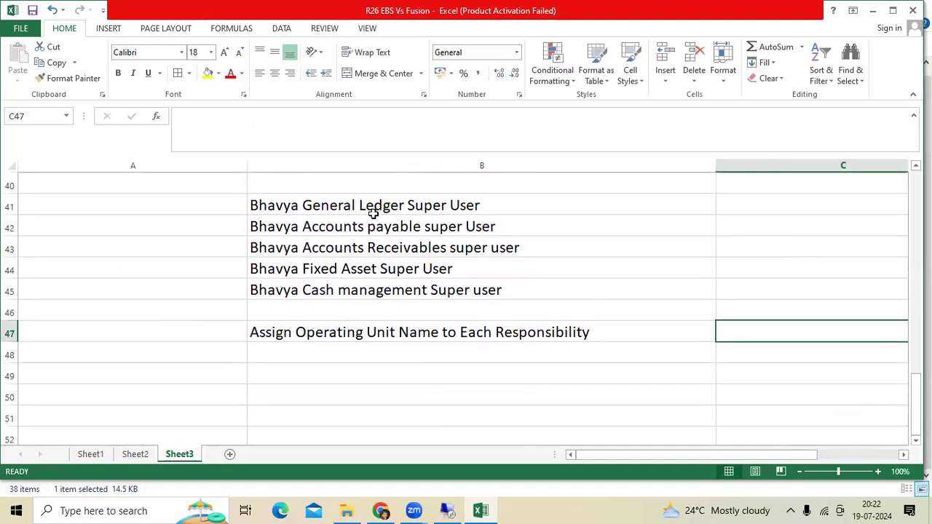
mouse_move(377, 208)
mouse_down()
mouse_move(378, 290)
mouse_move(393, 294)
mouse_up()
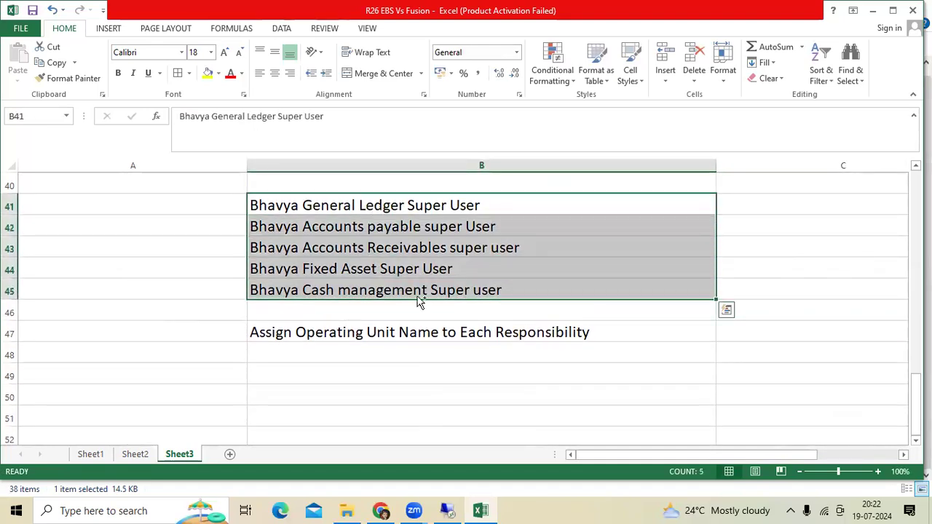
key(ctrl+c)
Paste the five Bhavya responsibilities from B48 down and fill heading cell B47 yellow
click(374, 354)
key(ctrl+v)
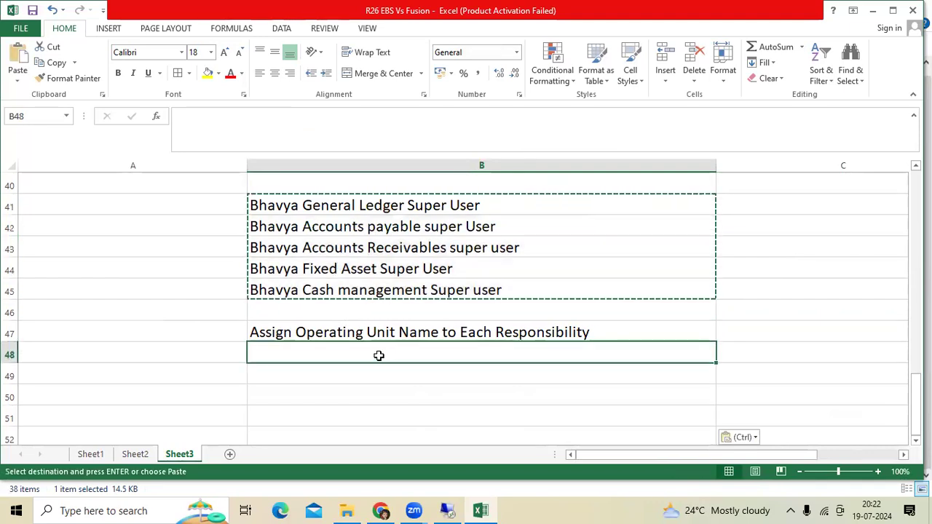
click(391, 331)
click(207, 73)
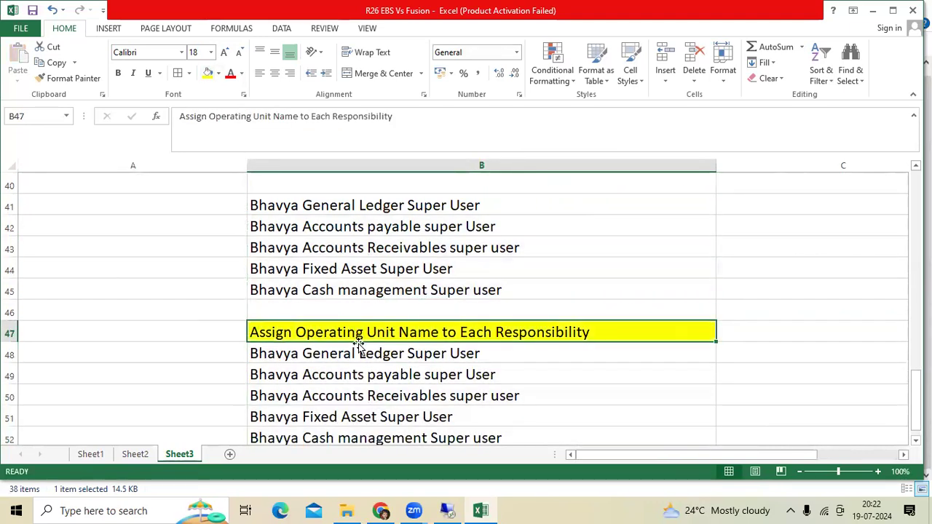
scroll(364, 335, down, 1)
click(376, 315)
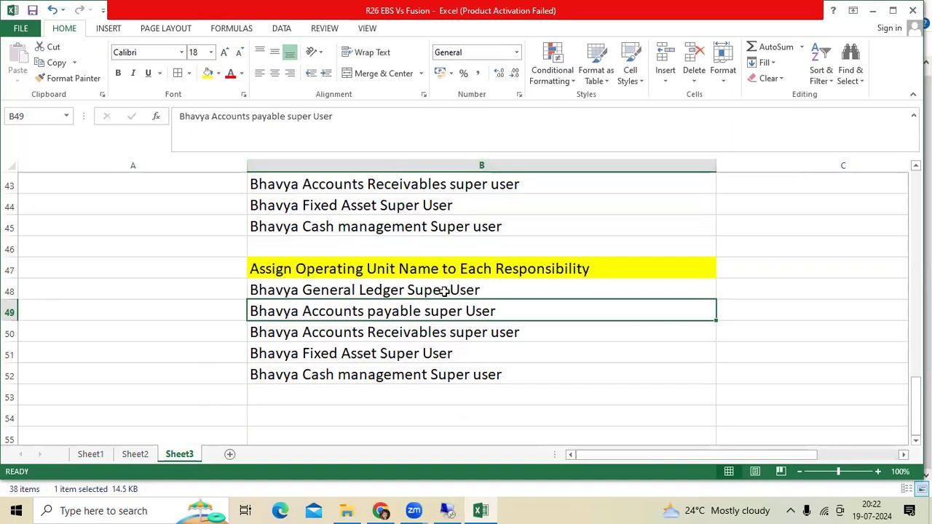
Enter %MO%Operating%Unit% in B54 and %MO%Security%Profile% in B55
scroll(374, 351, down, 1)
click(316, 348)
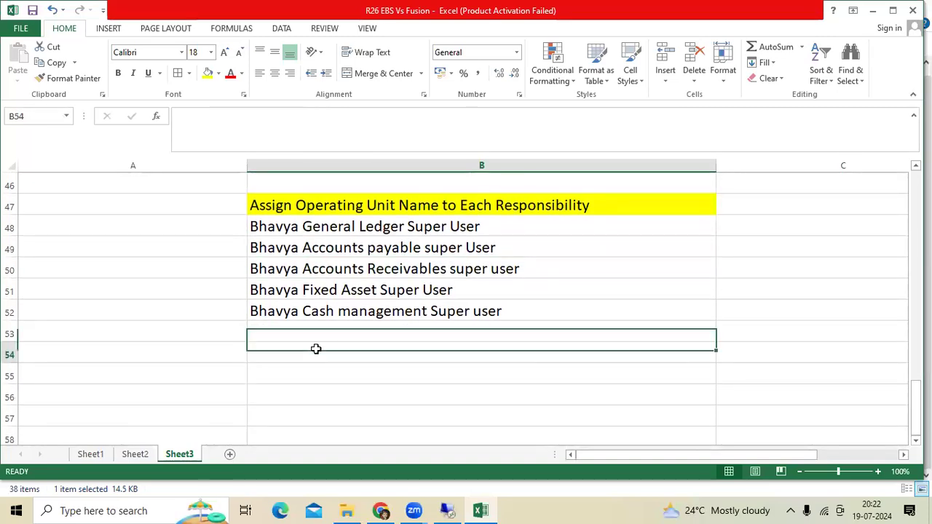
text(%M)
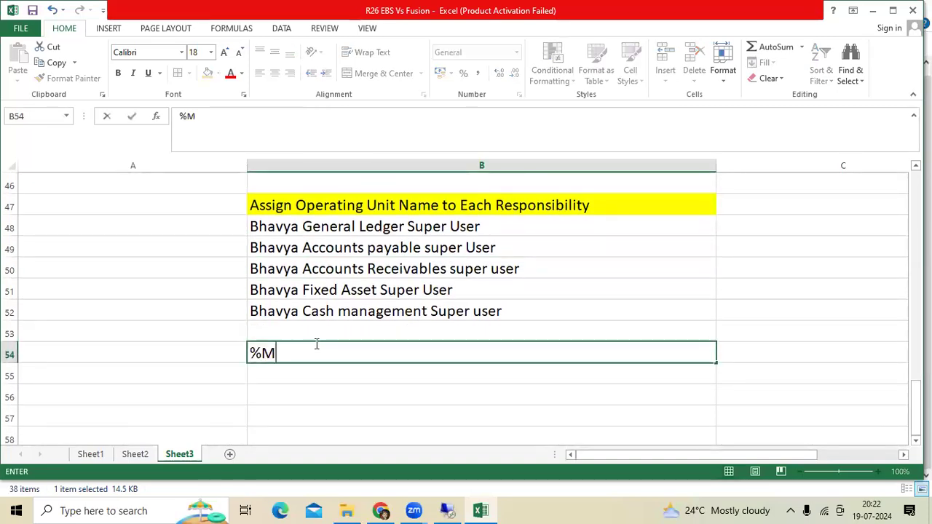
text(O%Oper)
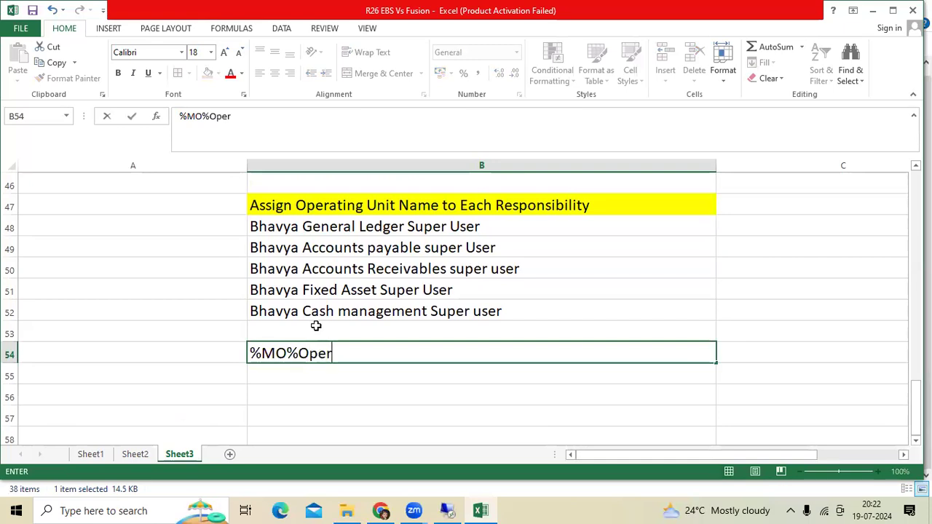
text(ating%)
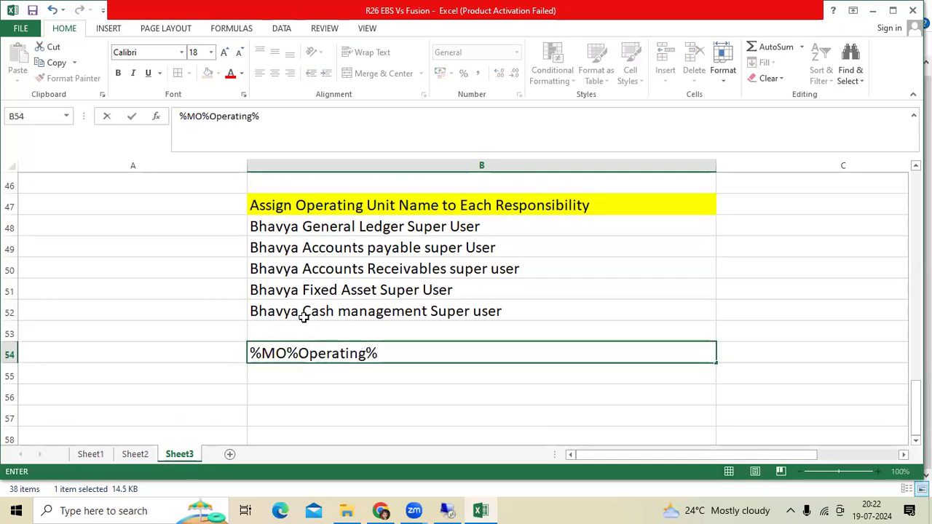
text(Unit%)
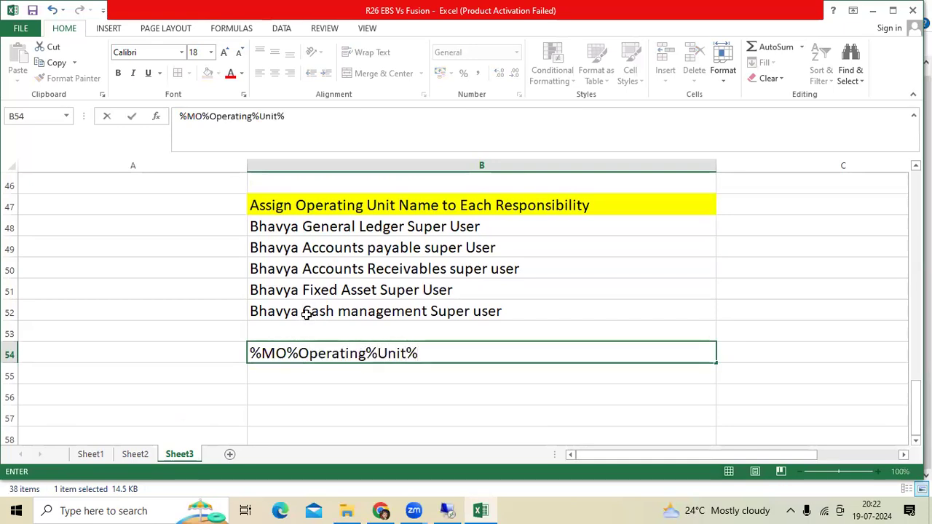
key(Return)
text(%MO)
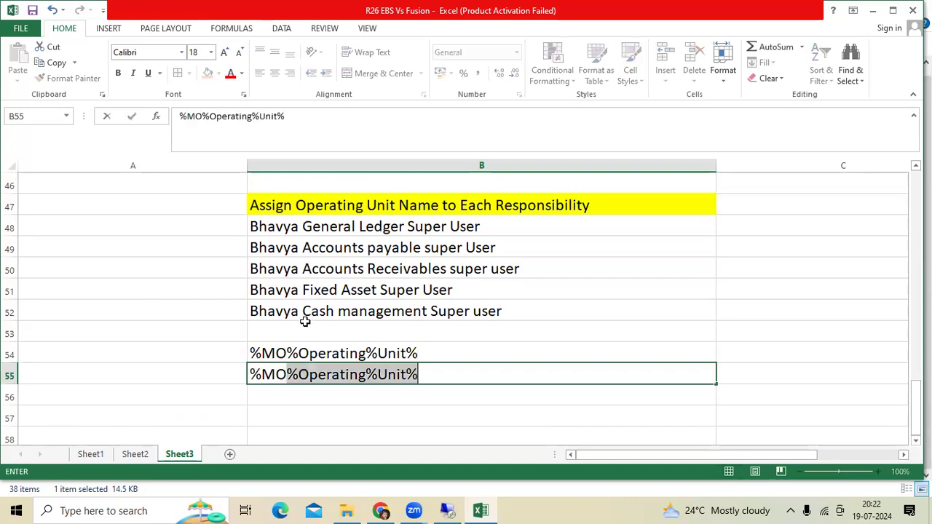
text(%Se)
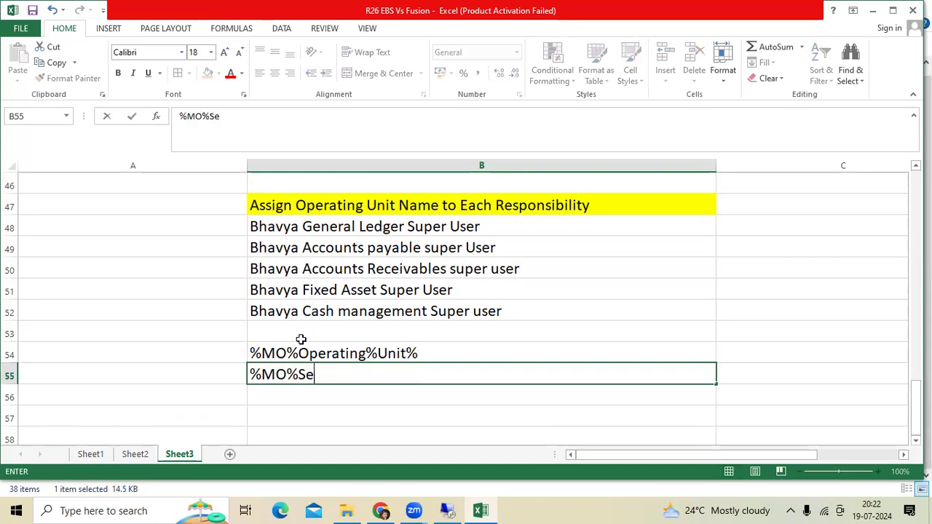
text(curity%P)
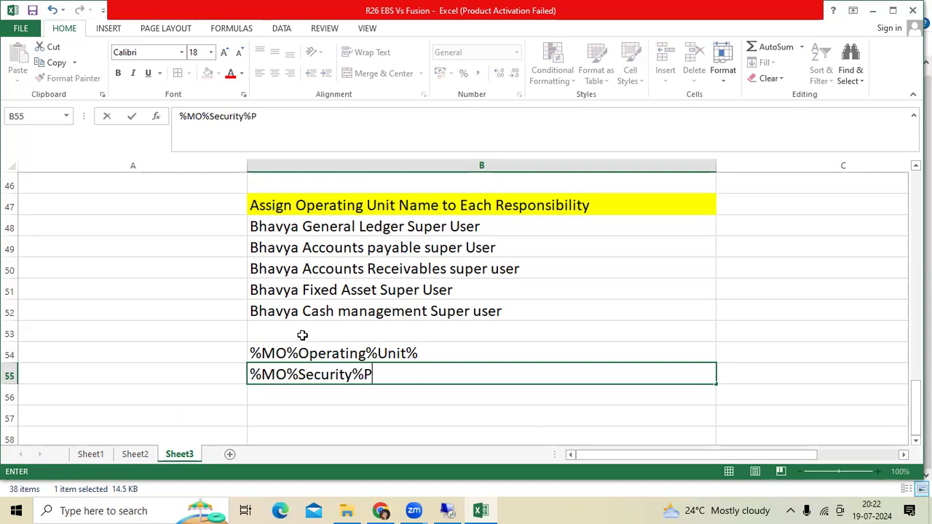
text(rofile)
text(%)
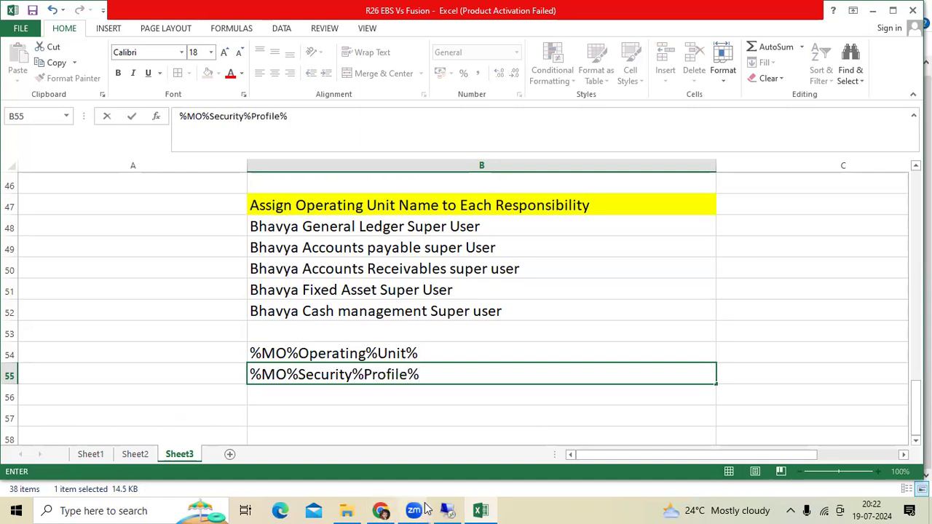
In the Oracle session, open Find System Profile Values under System Administrator
click(449, 512)
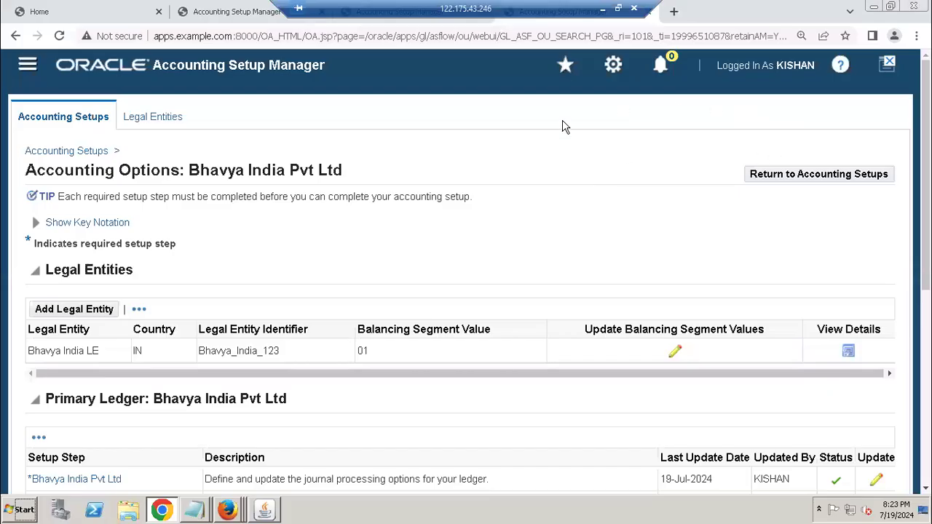
click(266, 511)
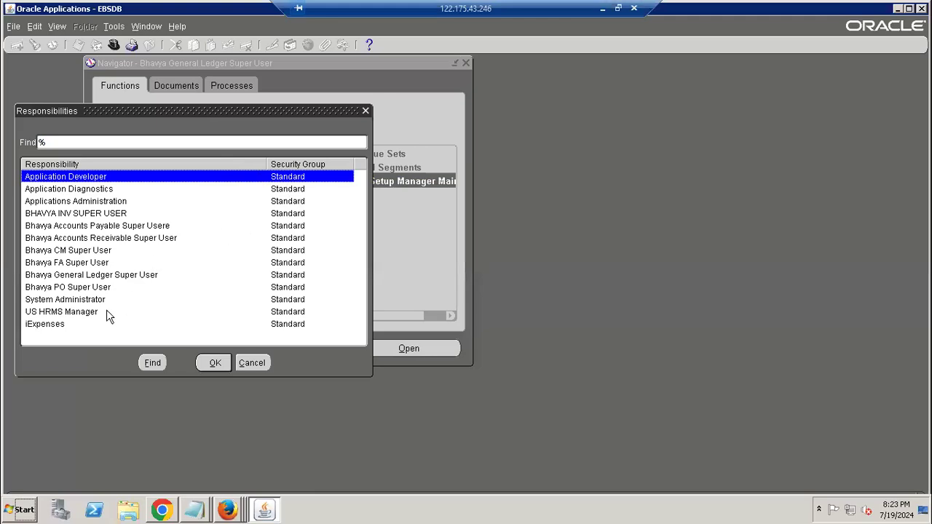
double_click(98, 299)
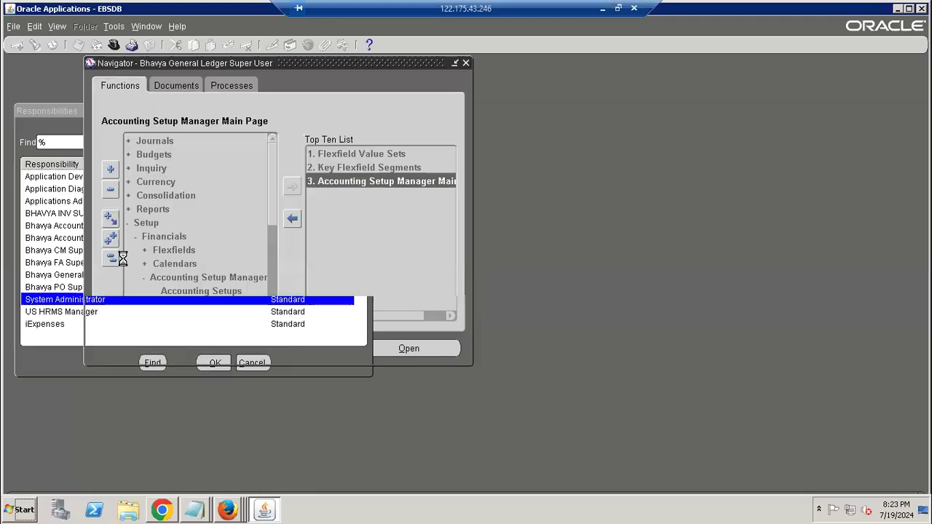
click(167, 169)
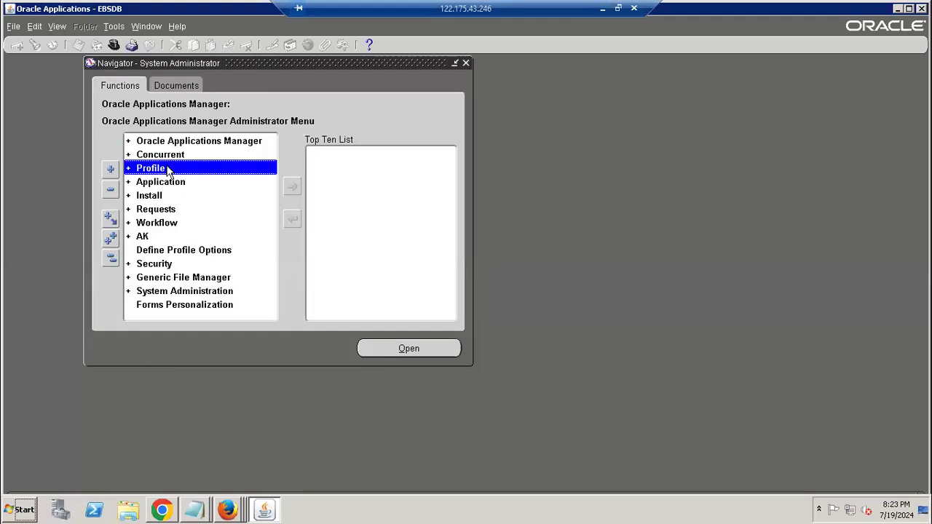
double_click(168, 170)
double_click(176, 181)
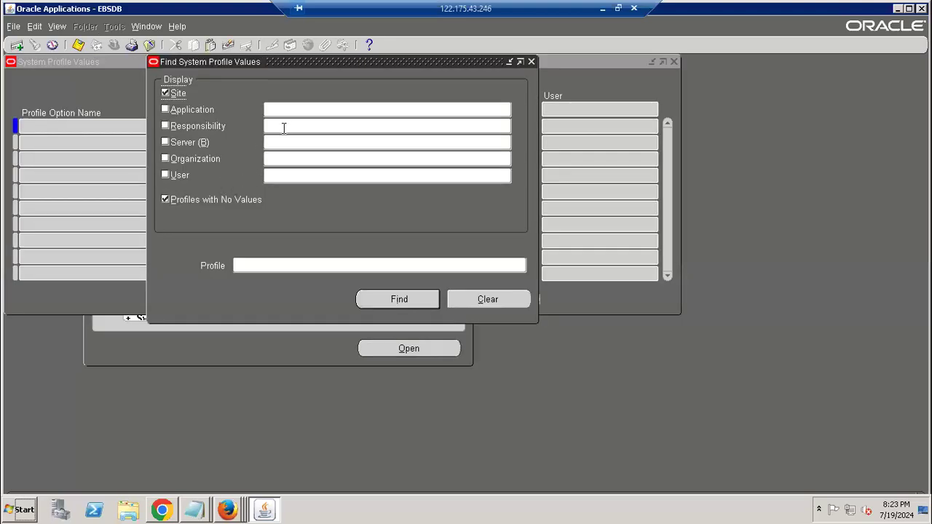
Search MO operating unit profiles for the Bhavya Accounts Payable Super User responsibility
click(284, 129)
text(bh)
text(a)
key(Tab)
double_click(342, 220)
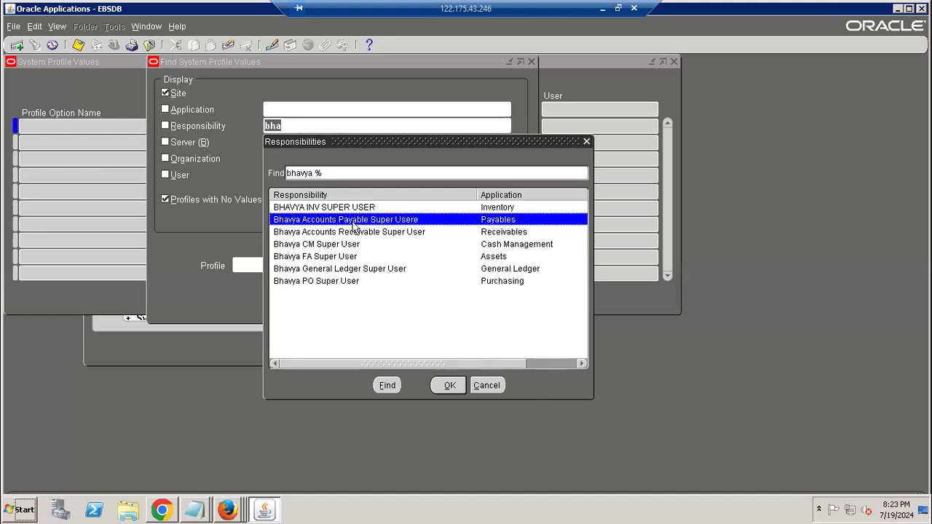
click(301, 264)
text(%MO%)
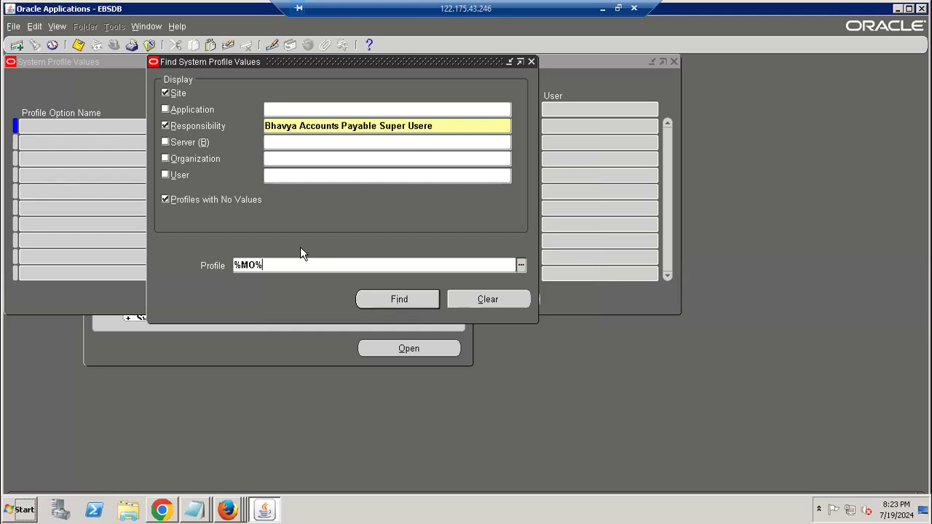
text(Opera)
text(nit)
text(%)
key(Return)
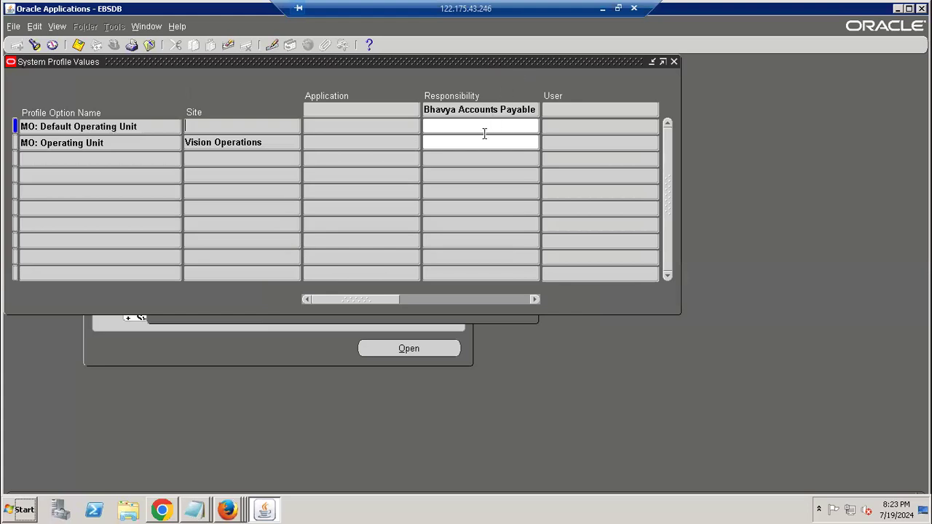
Set MO: Operating Unit to Bhavya IND Operating Unit for Bhavya Accounts Payable
click(480, 143)
text(ha)
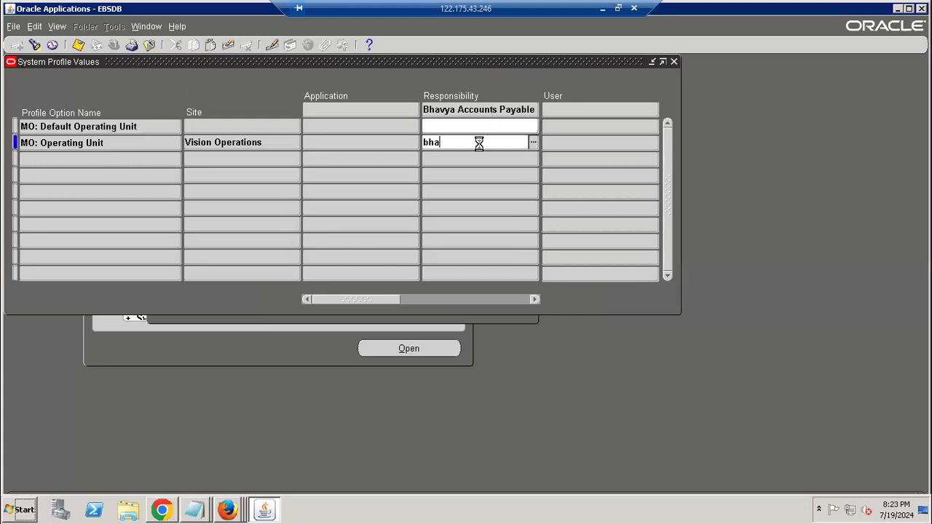
key(Tab)
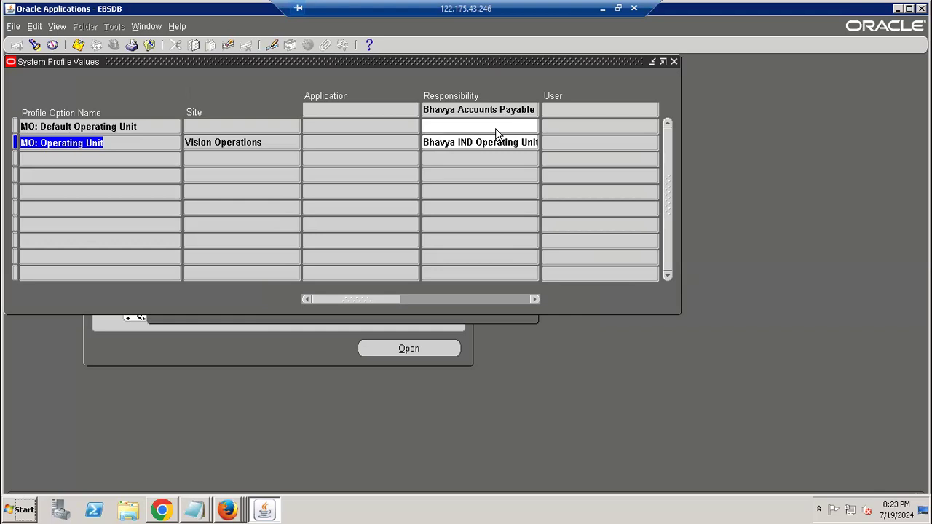
click(493, 143)
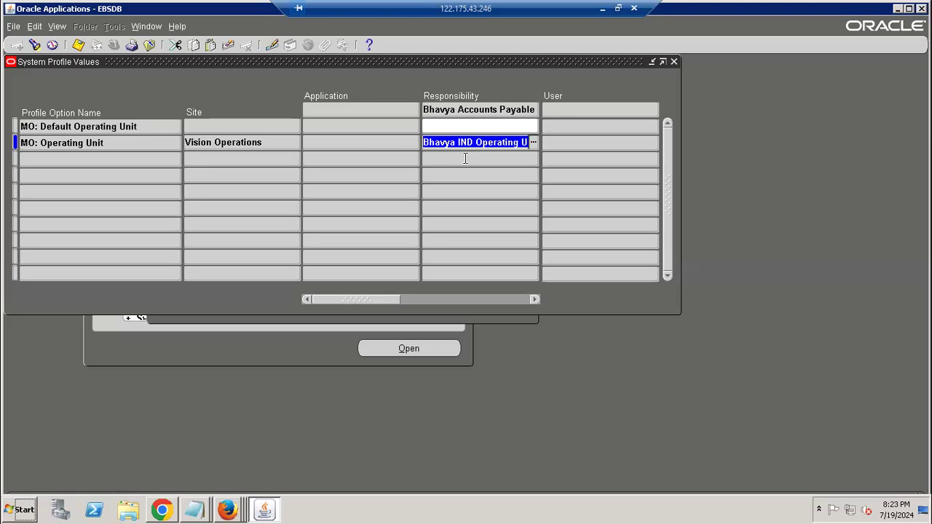
Set MO: Operating Unit to Bhavya IND Operating Unit for Bhavya Accounts Receivable Super User
click(146, 27)
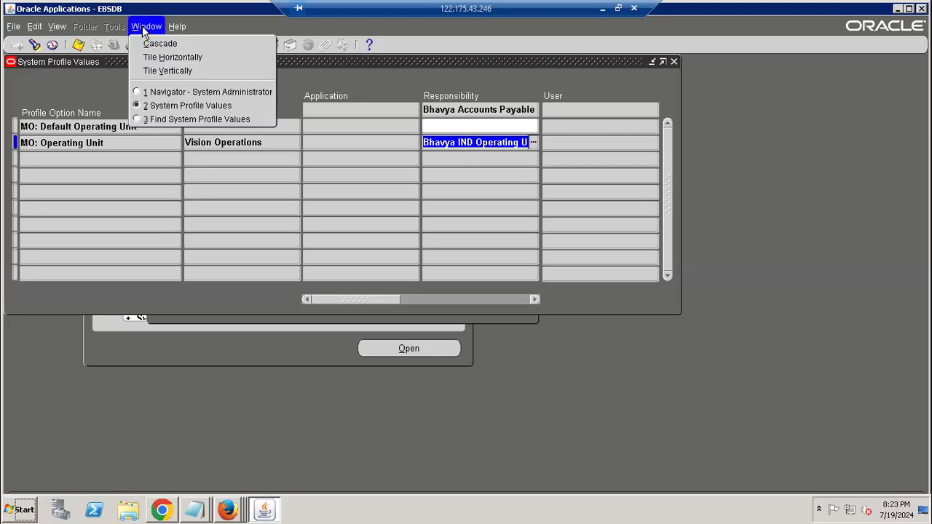
click(155, 120)
click(442, 125)
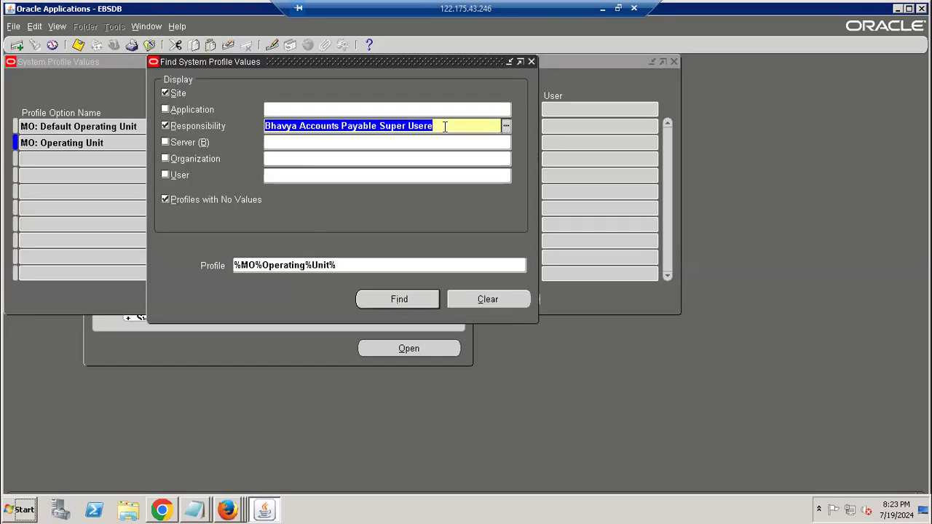
drag(441, 125, 345, 126)
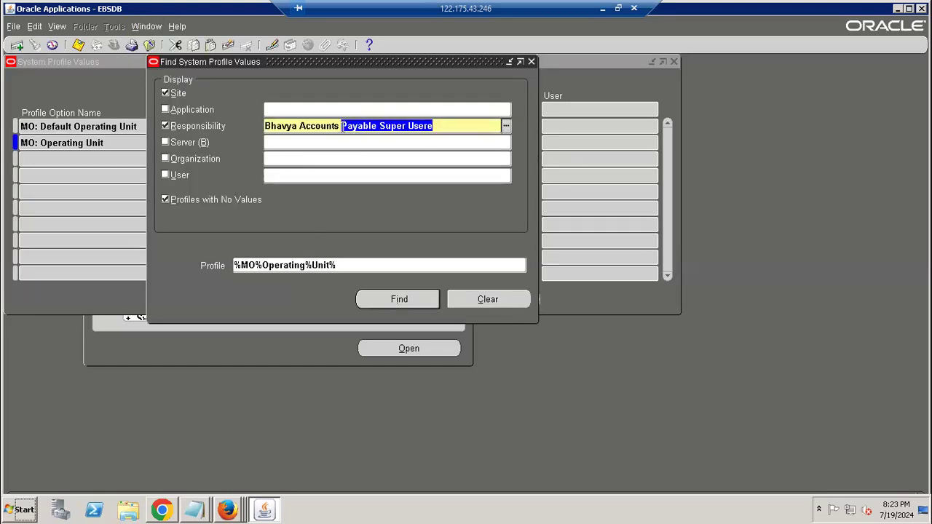
key(BackSpace)
key(Tab)
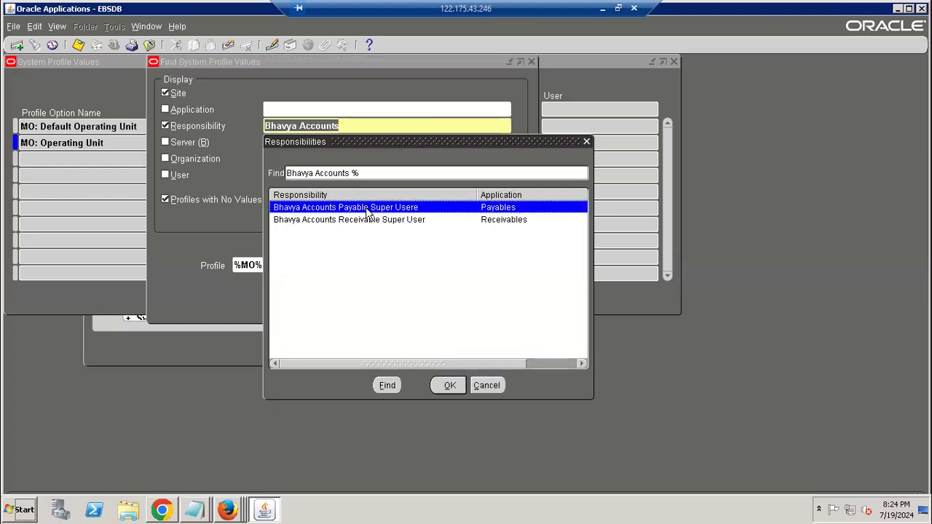
double_click(370, 221)
click(373, 299)
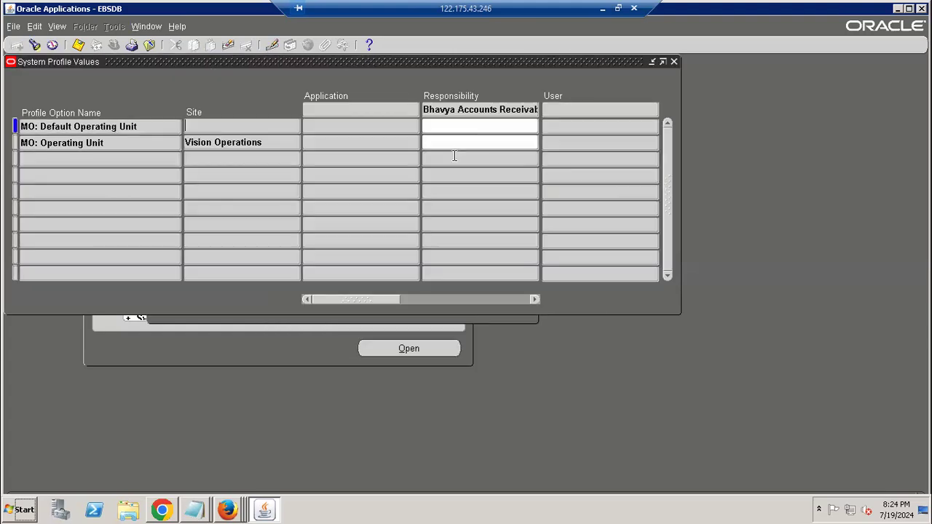
click(455, 142)
text(b)
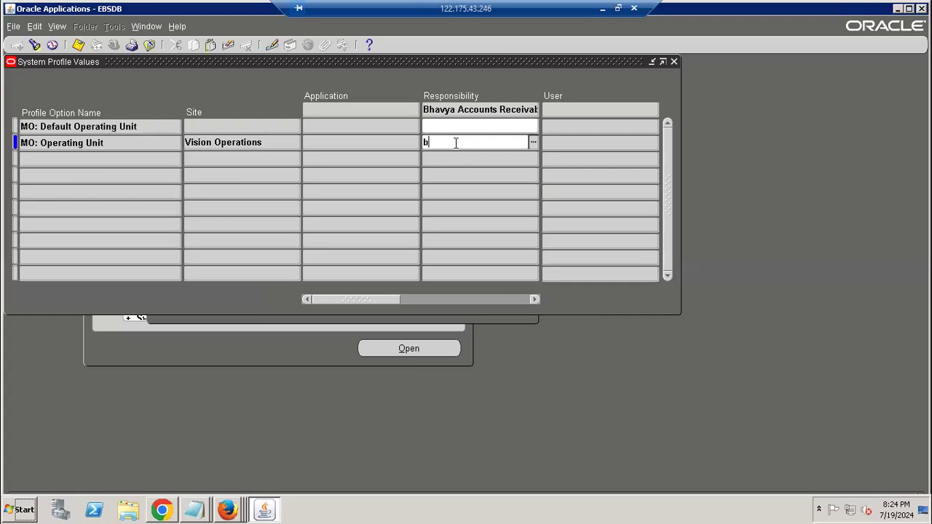
text(ha)
key(Tab)
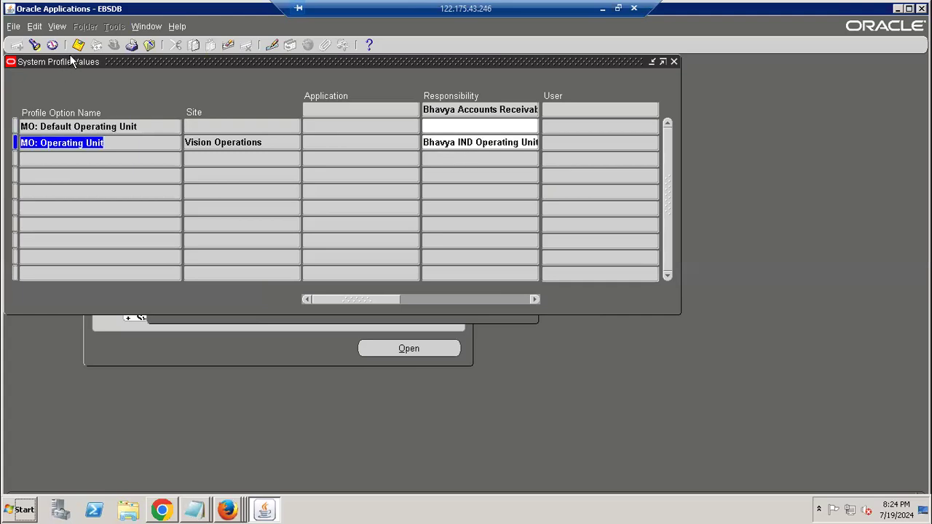
Set MO: Security Profile to Bhavya Business Group for Bhavya Accounts Payable
click(137, 29)
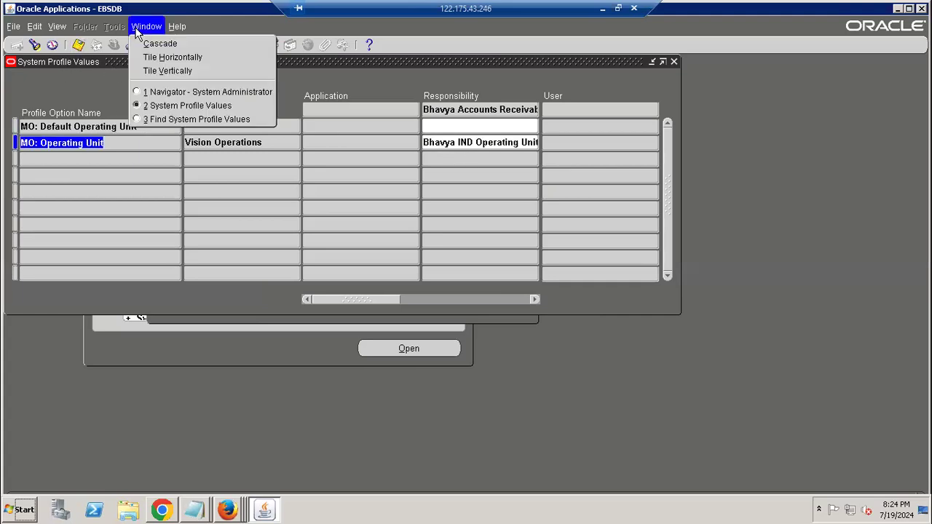
click(197, 118)
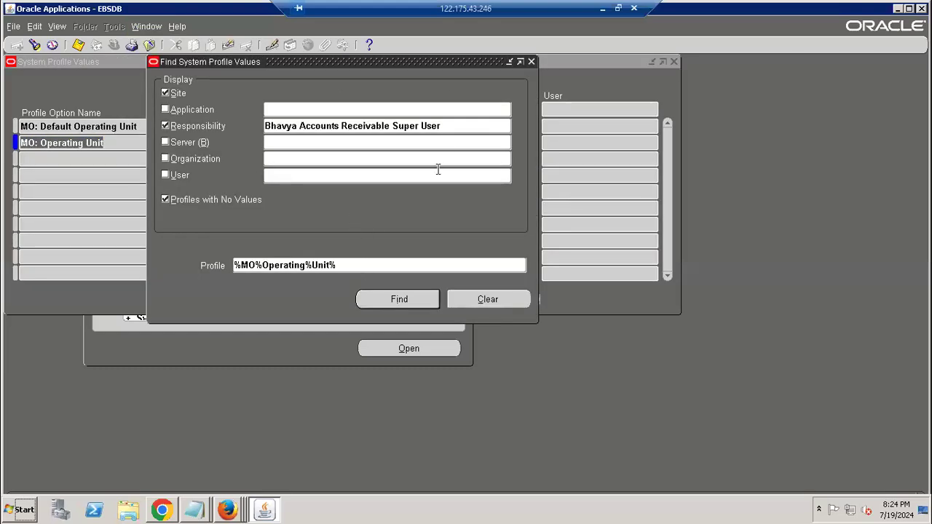
drag(446, 125, 345, 125)
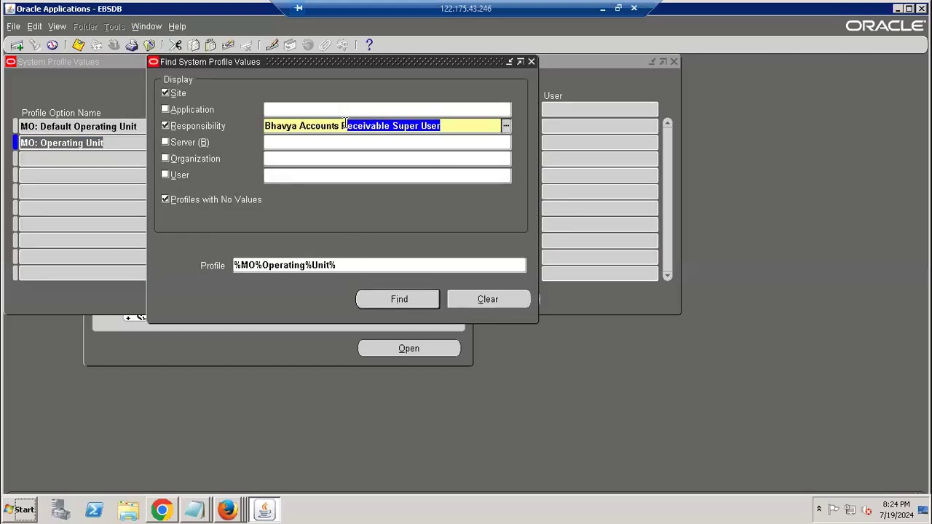
key(BackSpace)
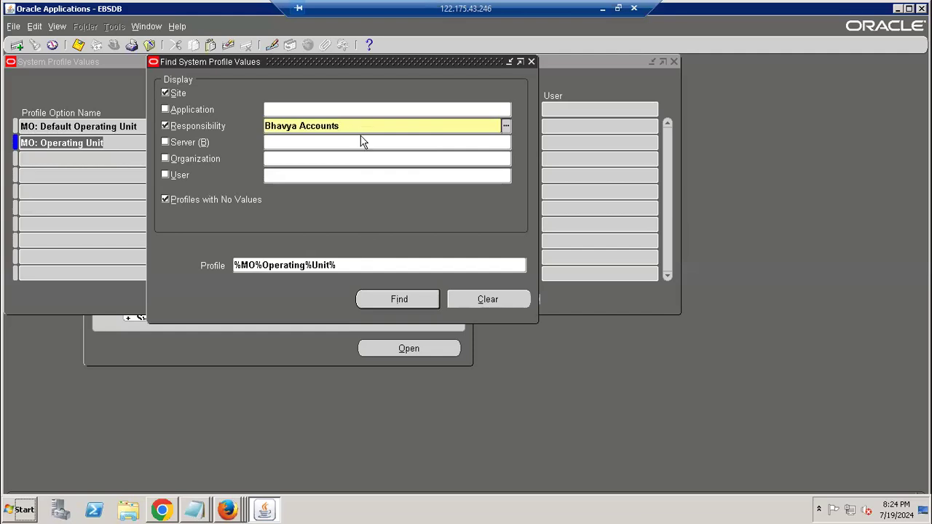
key(Tab)
key(Return)
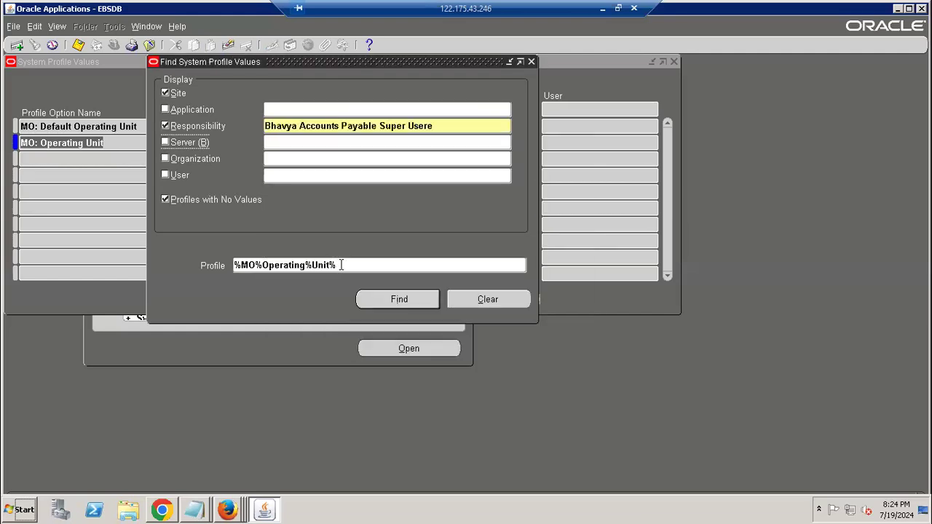
click(341, 265)
text(%mo)
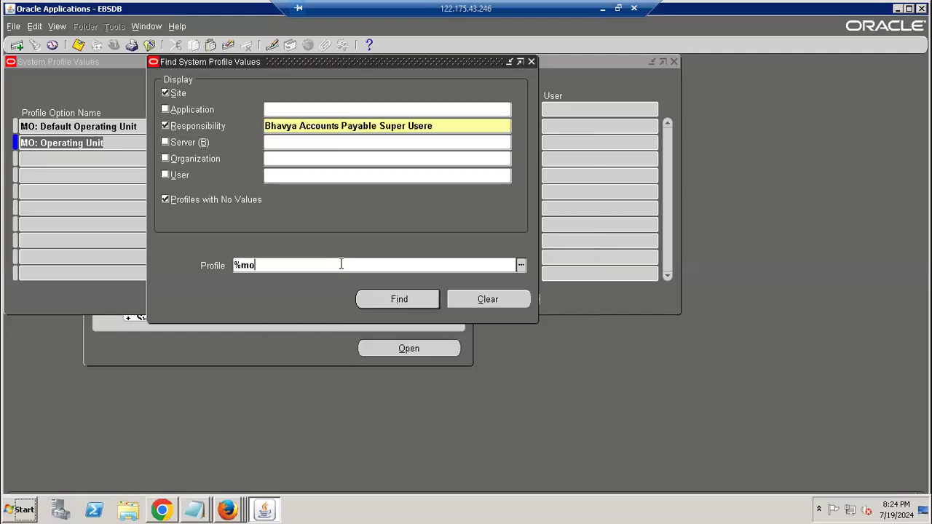
text(Sec)
text(ty)
key(Return)
click(472, 127)
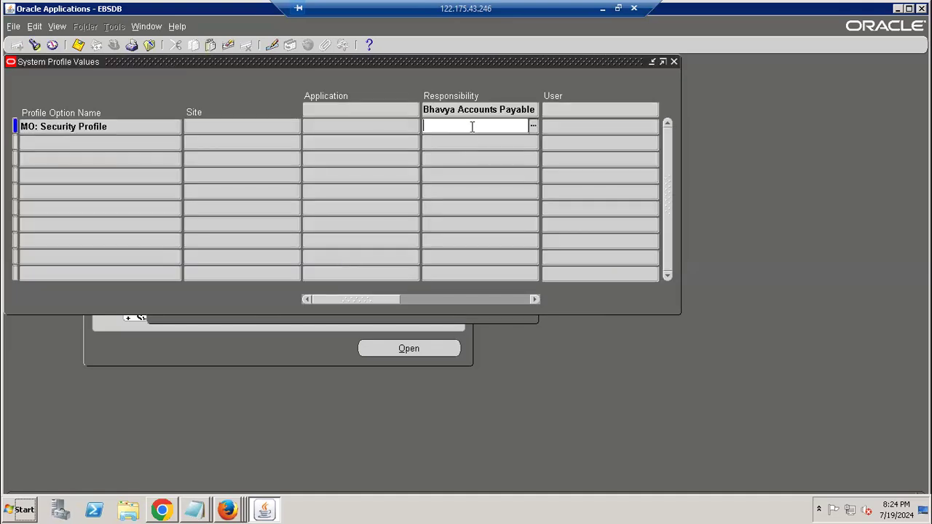
text(bha)
key(Tab)
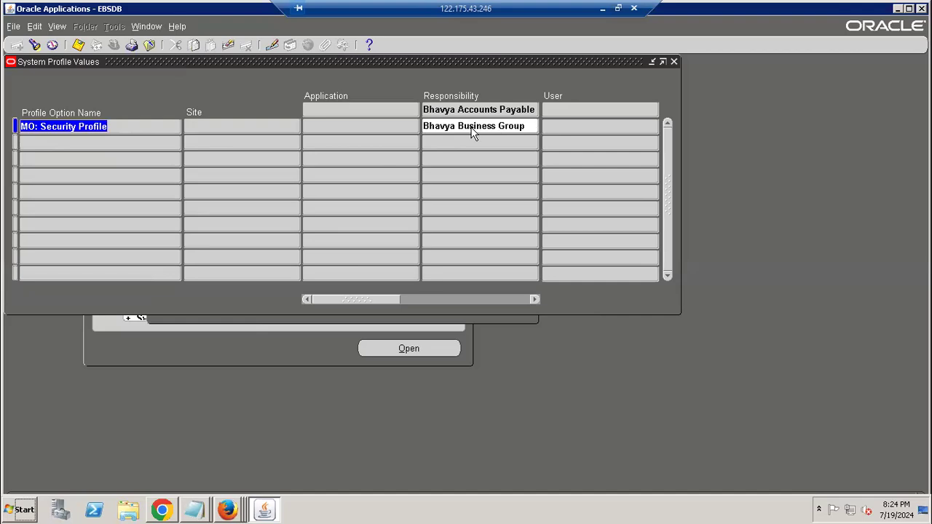
Set MO: Security Profile to Bhavya Business Group for Bhavya Accounts Receivable Super User
click(137, 28)
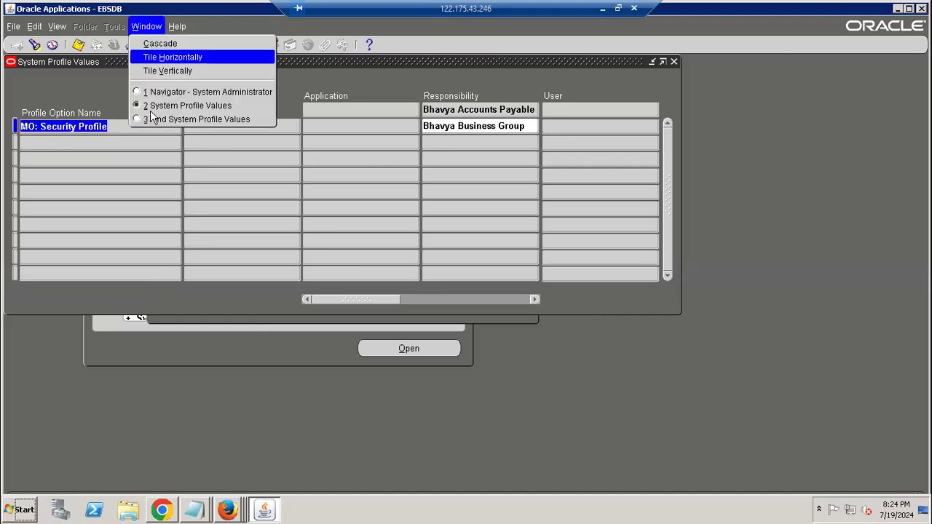
click(156, 120)
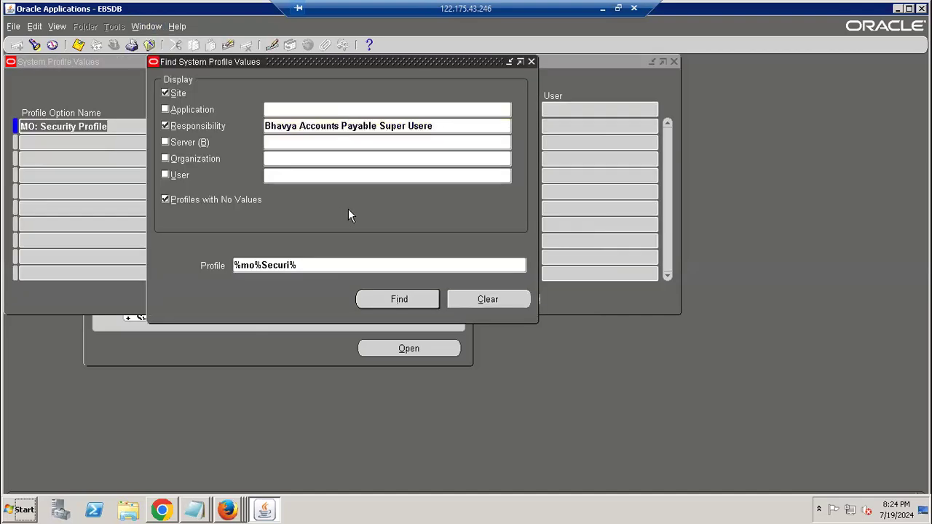
click(439, 128)
drag(437, 128, 341, 128)
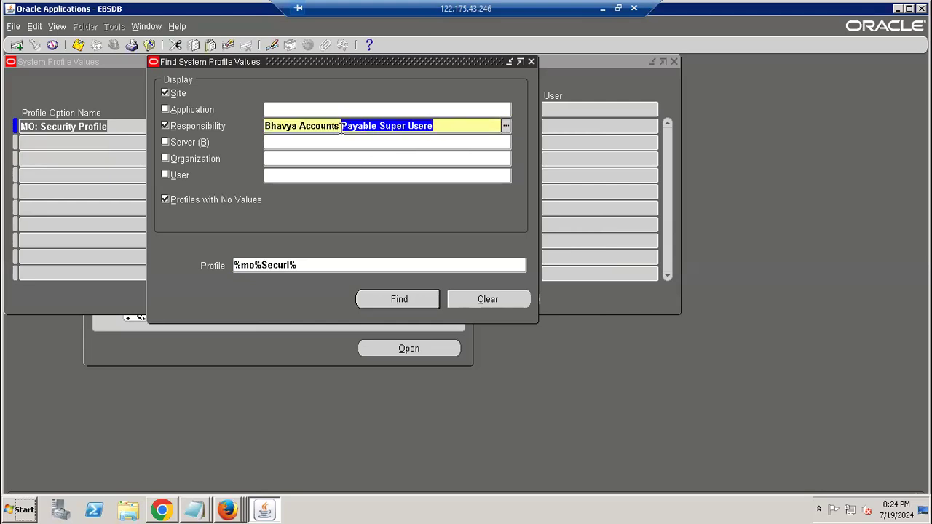
text(R)
key(Tab)
click(370, 298)
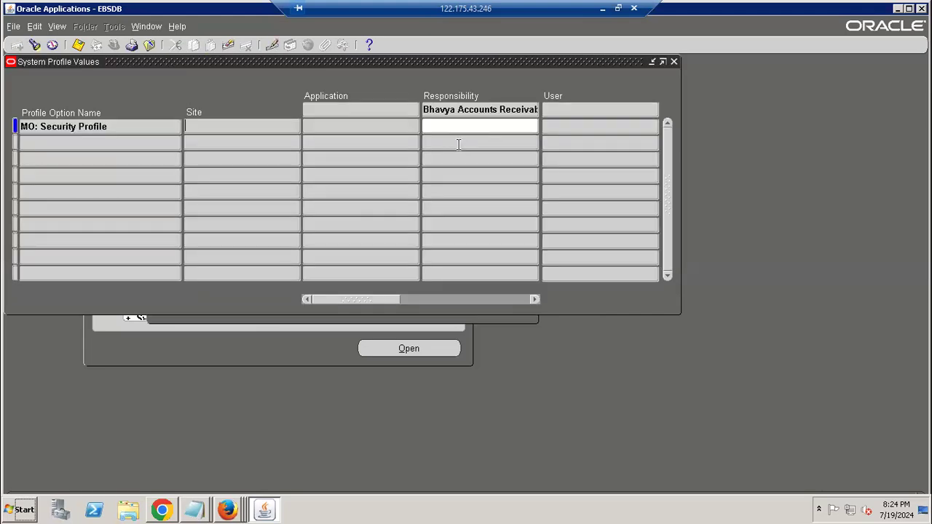
click(459, 128)
text(Bhavya Business Group)
key(Tab)
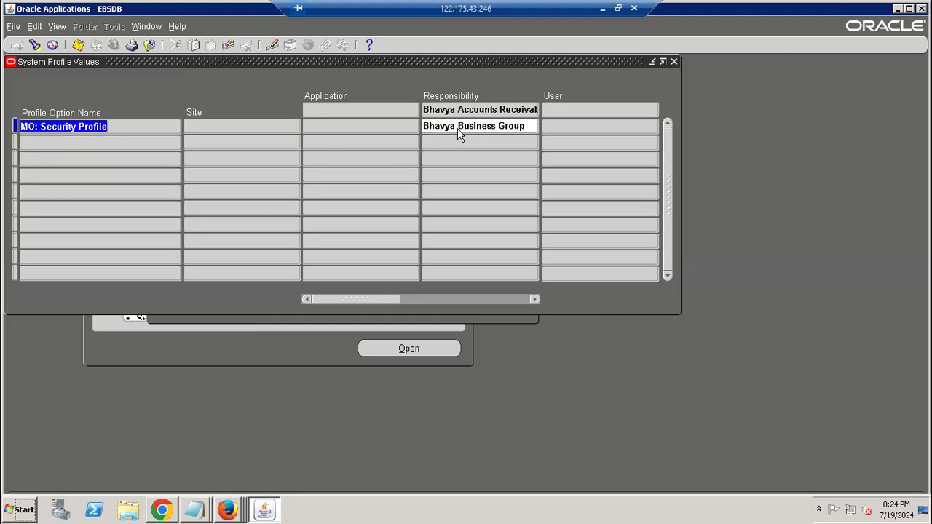
Set MO: Operating Unit to Bhavya IND Operating Unit for Bhavya CM Super User
click(675, 64)
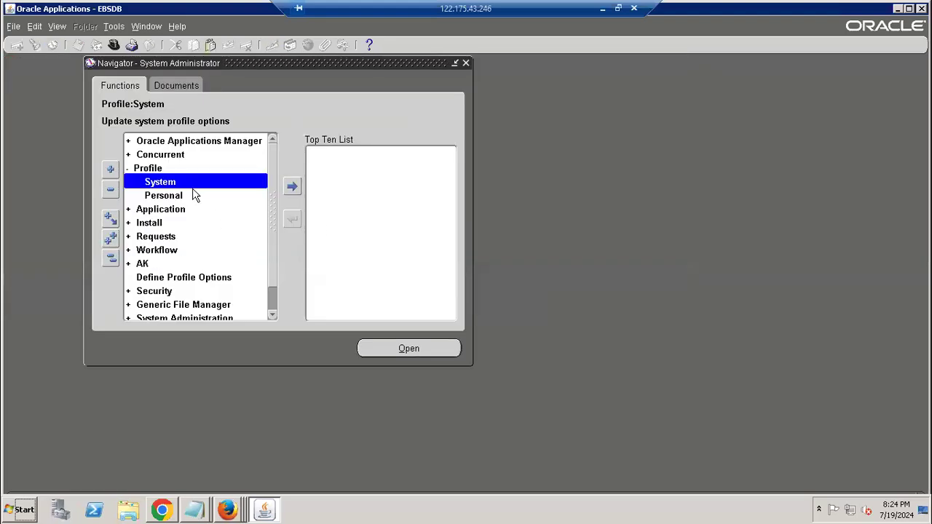
double_click(195, 191)
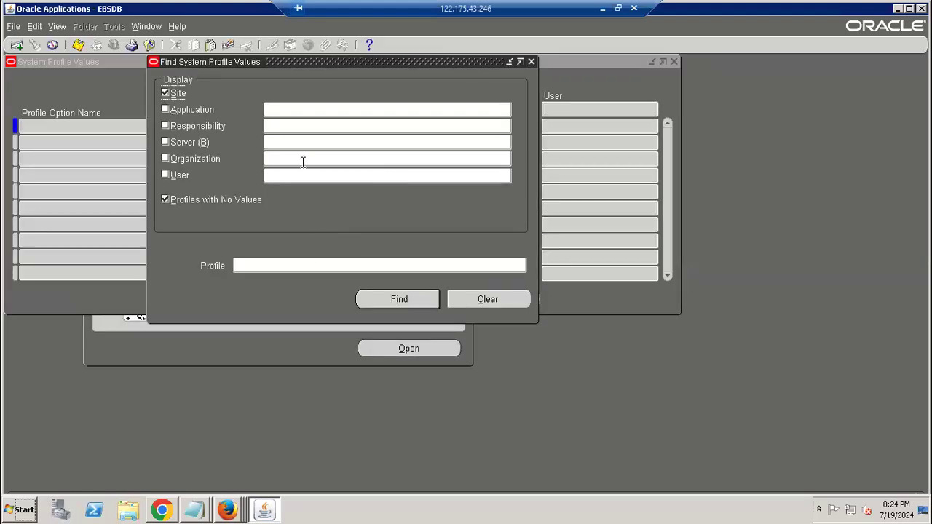
click(323, 127)
text(a)
key(Tab)
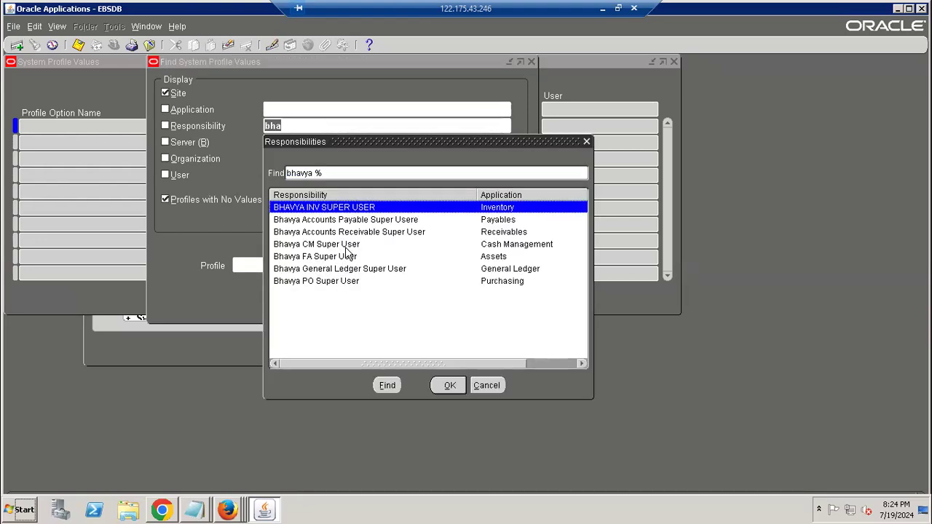
double_click(345, 246)
text(%Mo)
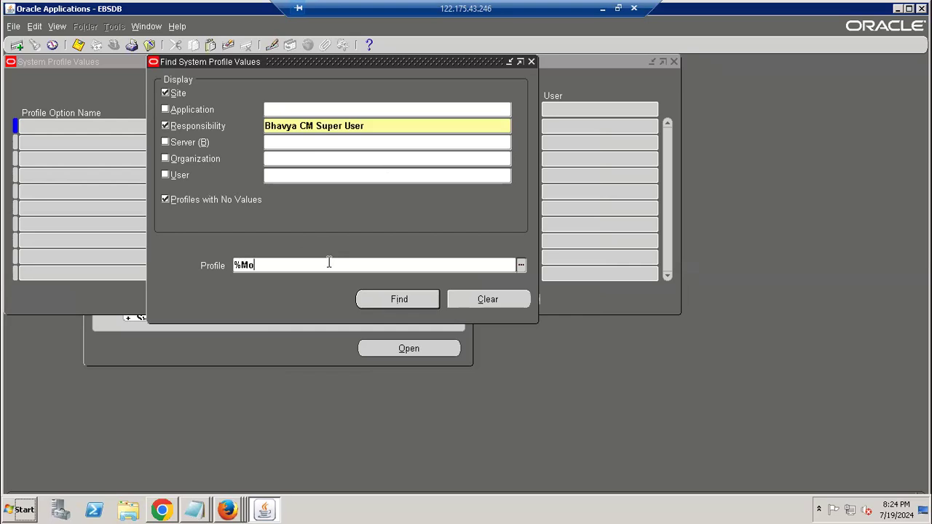
text(%)
text(Operating%)
key(Return)
click(495, 143)
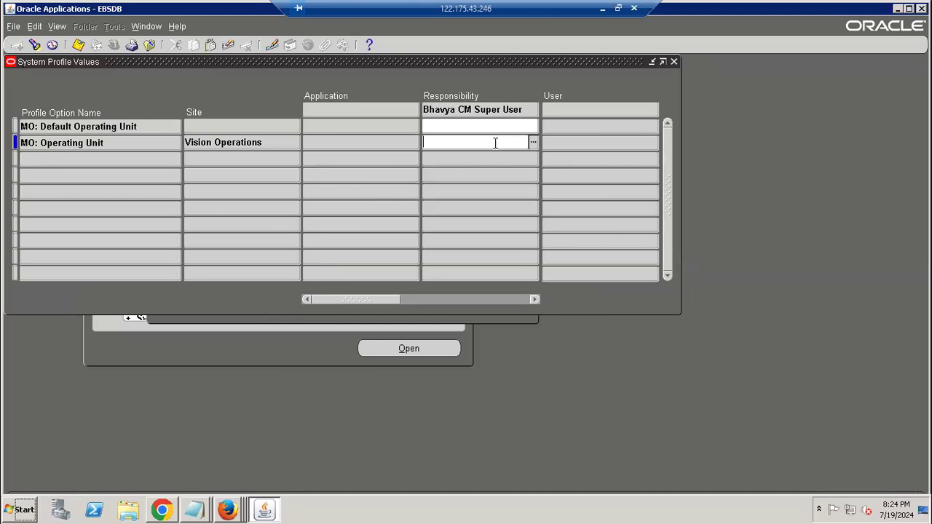
text(bha)
key(Tab)
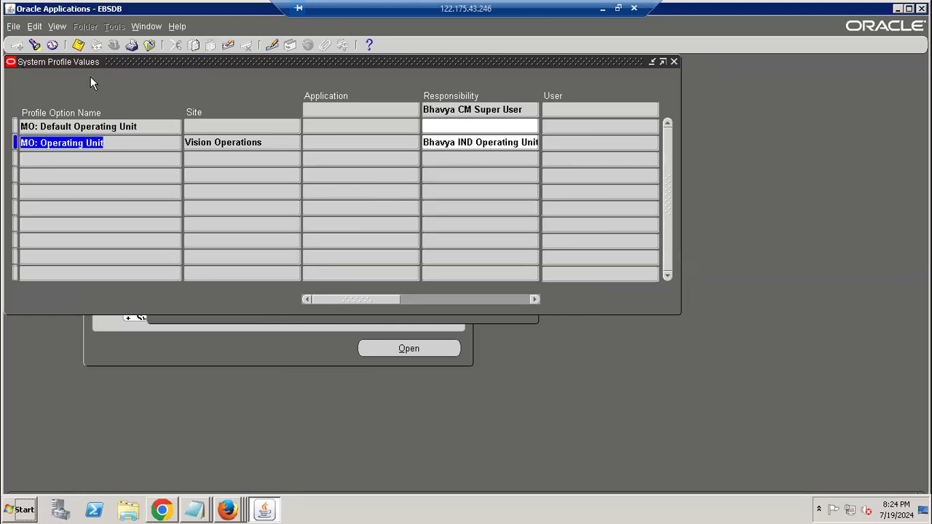
Set CM's MO: Security Profile to Bhavya Business Group and close the profile form
click(146, 27)
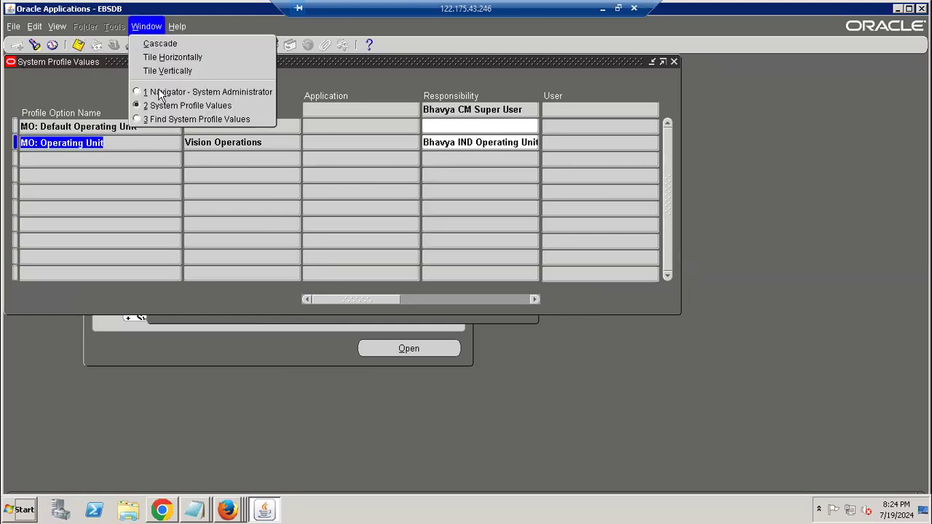
click(180, 122)
text(%)
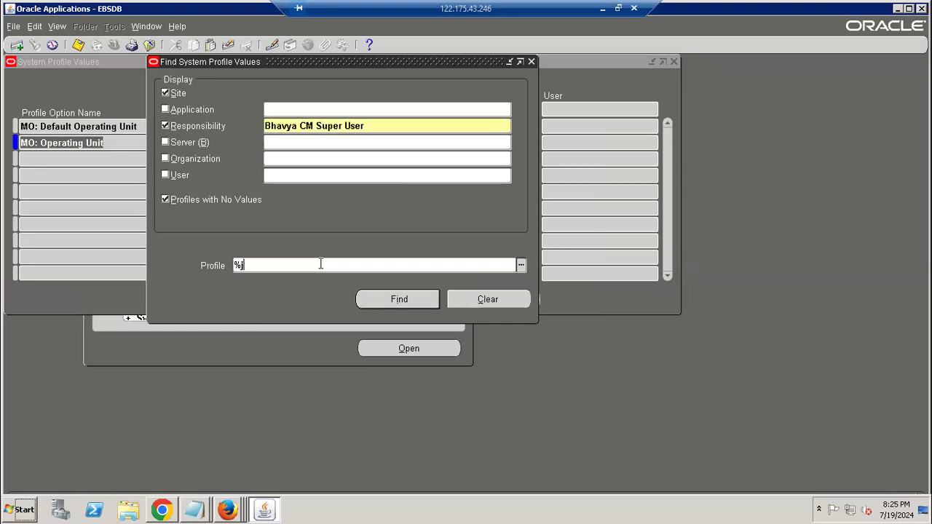
key(BackSpace)
key(BackSpace)
text(MO%)
text(Se)
key(Return)
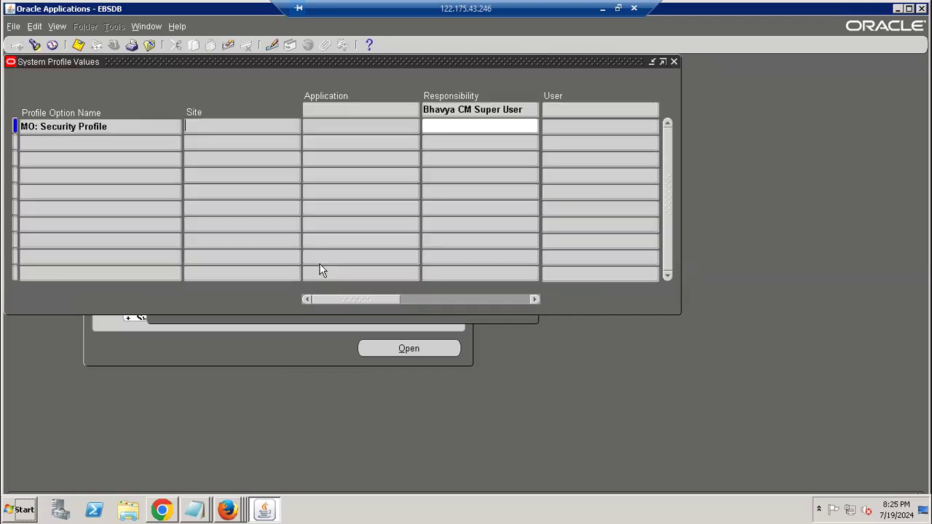
click(501, 124)
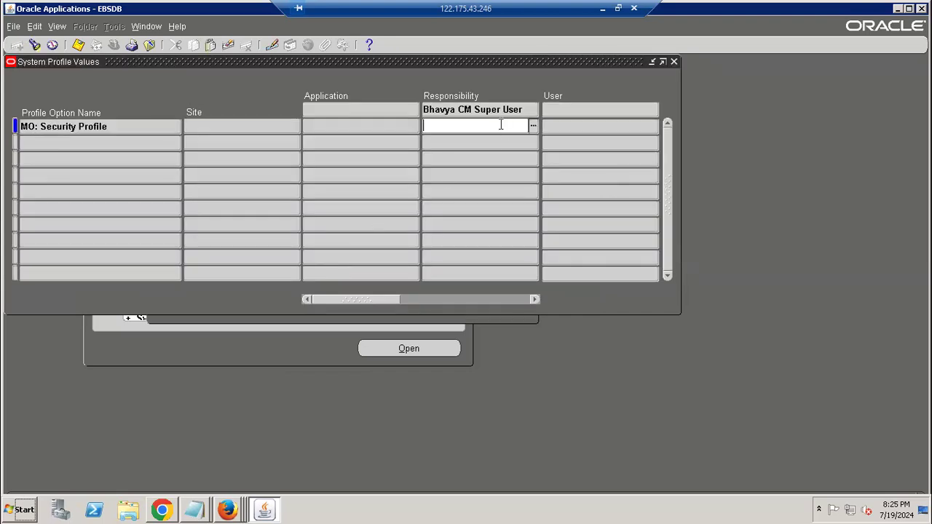
text(bha)
key(Tab)
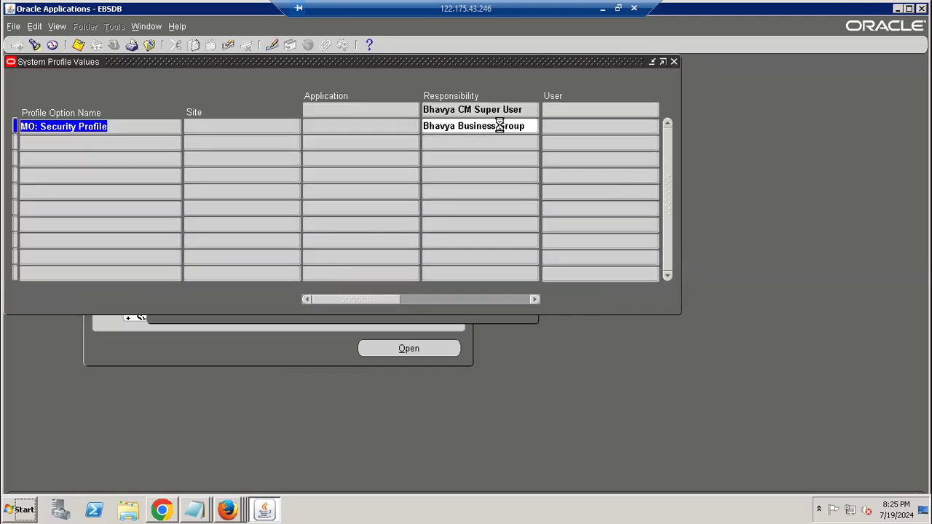
click(675, 61)
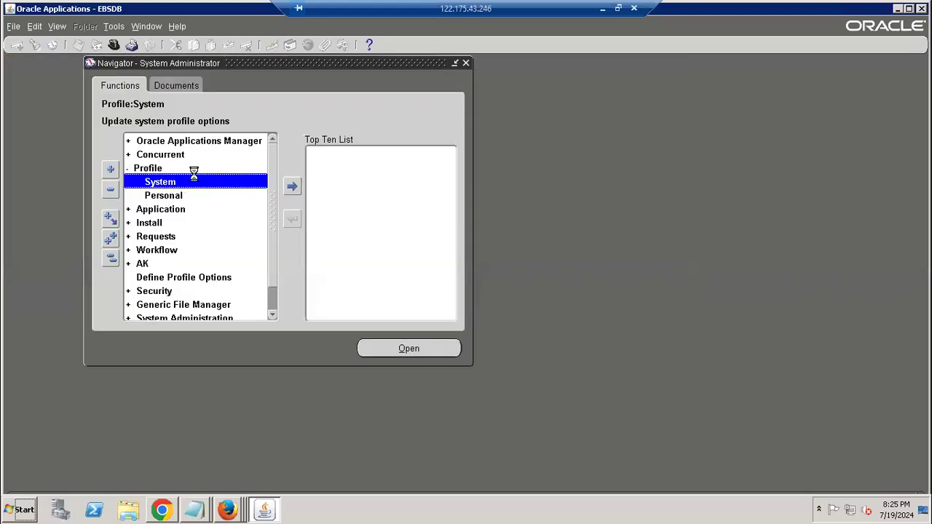
Set MO: Operating Unit to Bhavya IND Operating Unit for Bhavya General Ledger Super User
double_click(194, 174)
click(308, 128)
text(bhav)
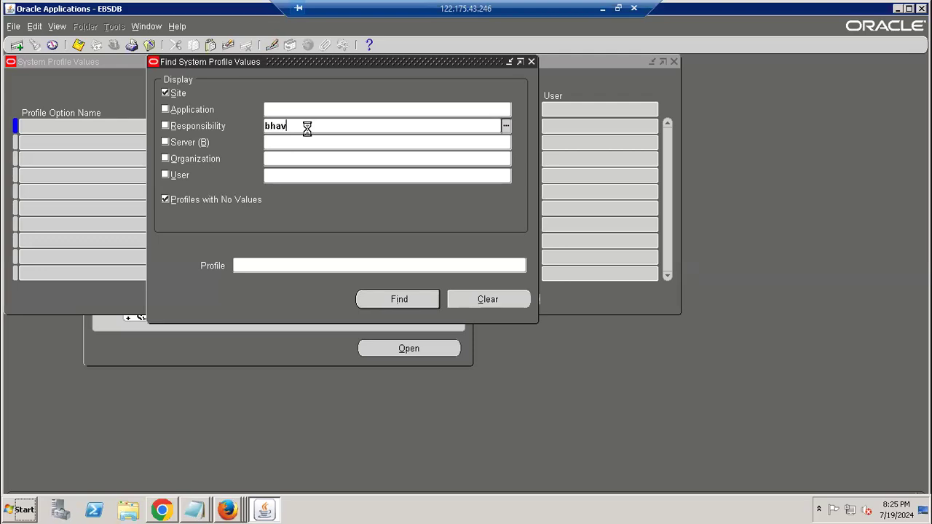
key(Tab)
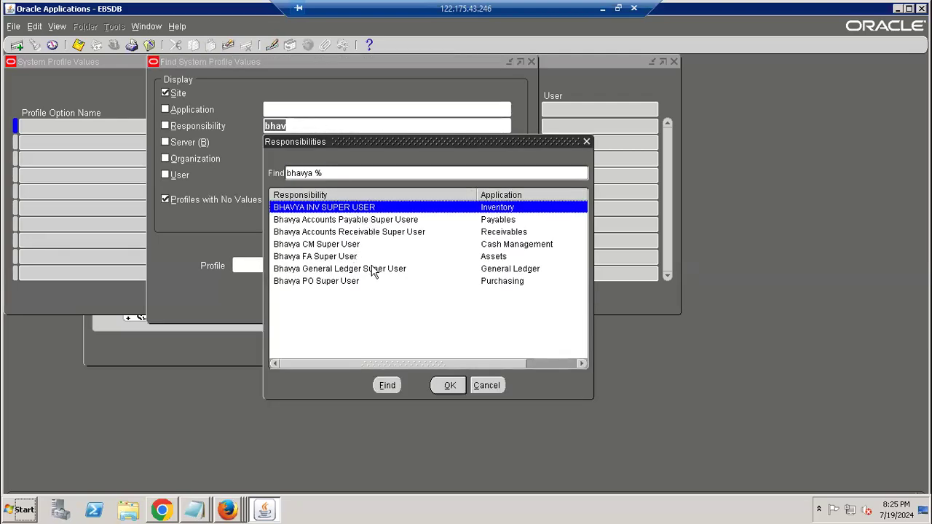
double_click(369, 268)
click(331, 265)
text(%mo)
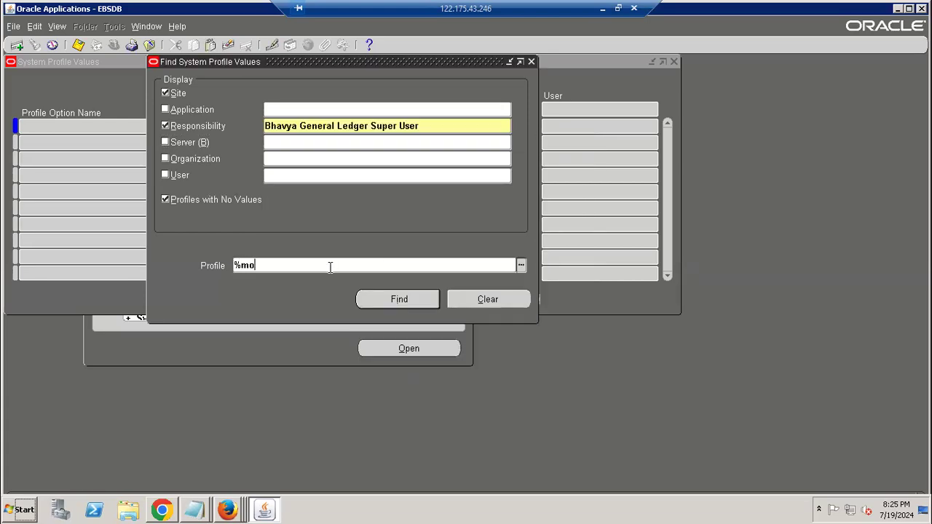
text(%Opera)
text(ting%)
key(Return)
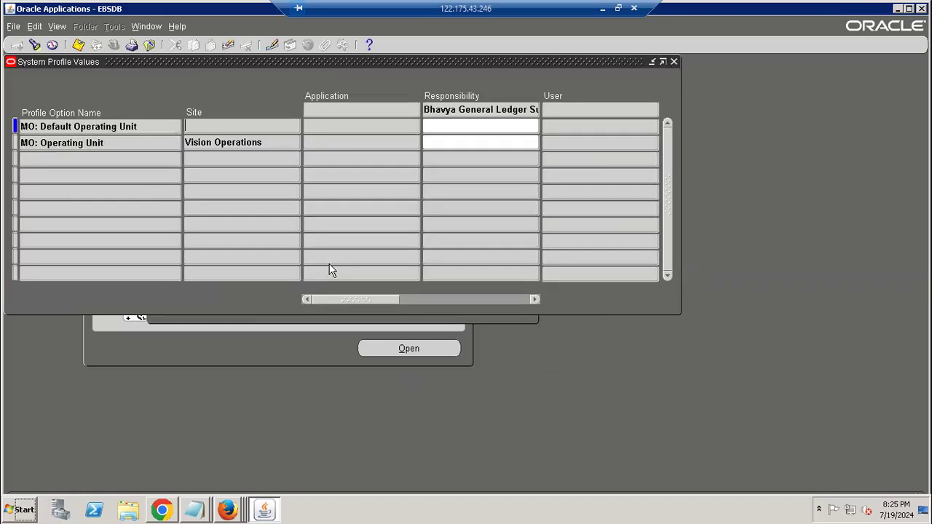
click(486, 142)
text(bha)
key(Tab)
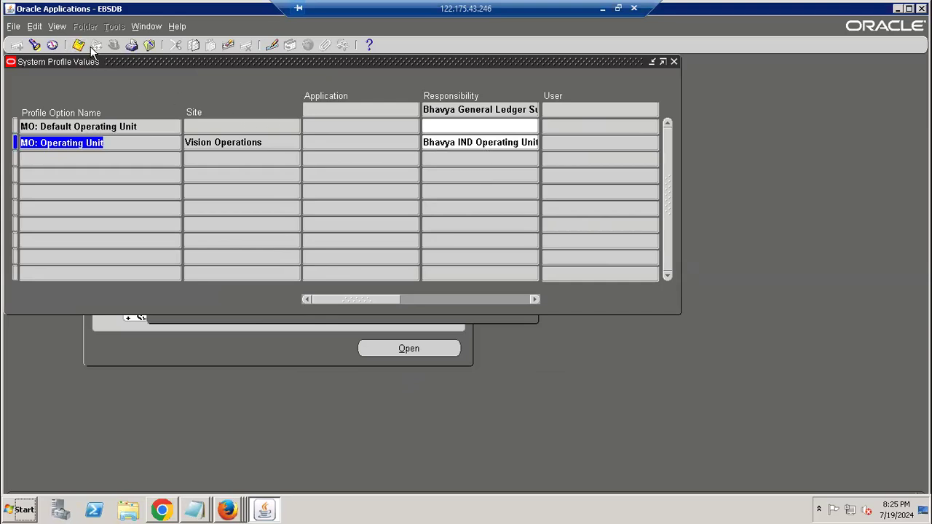
Set the General Ledger MO: Security Profile to Bhavya Business Group
click(147, 26)
click(175, 119)
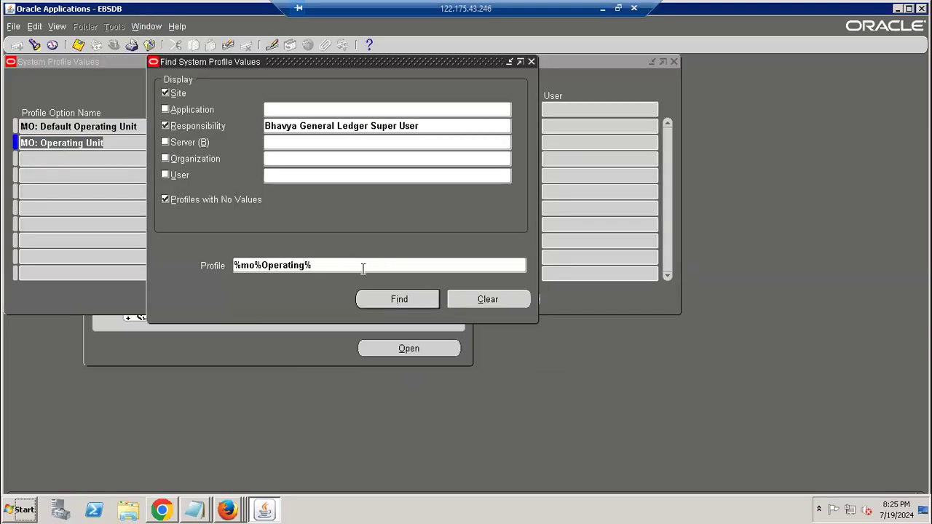
text(%mo)
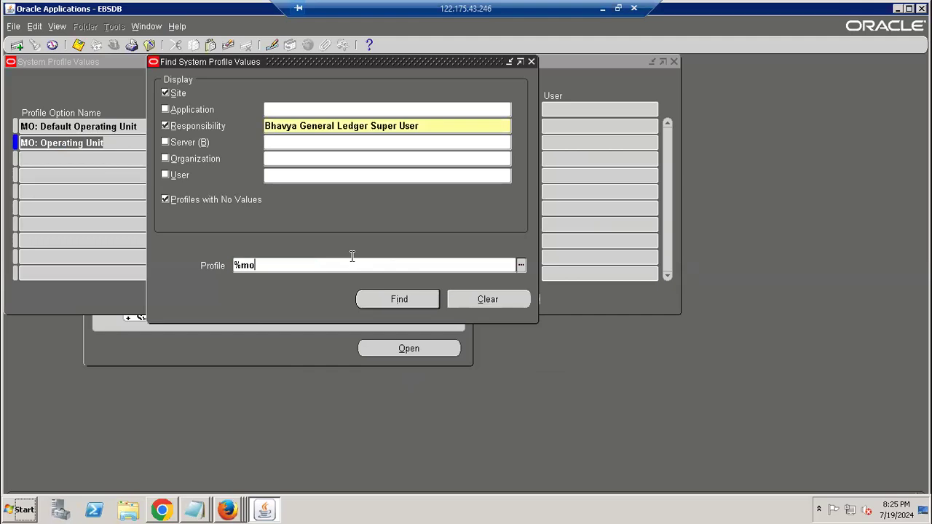
text(%secu%)
key(Return)
click(491, 128)
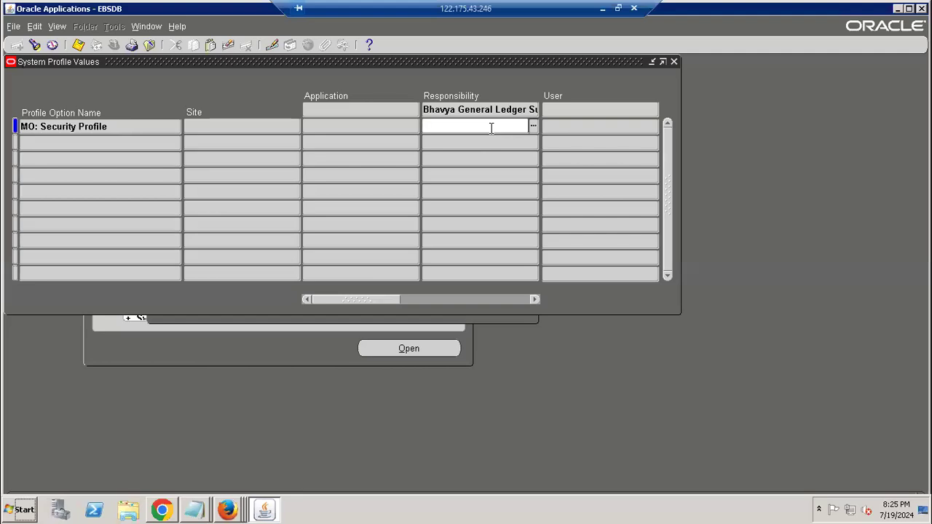
text(bha)
key(Tab)
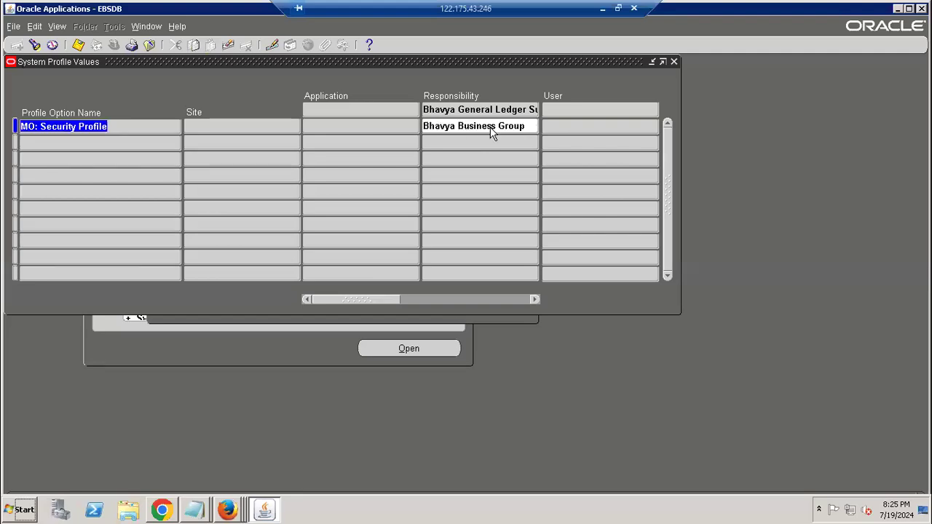
Set MO: Operating Unit to Bhavya IND Operating Unit for BHAVYA INV SUPER USER
click(145, 26)
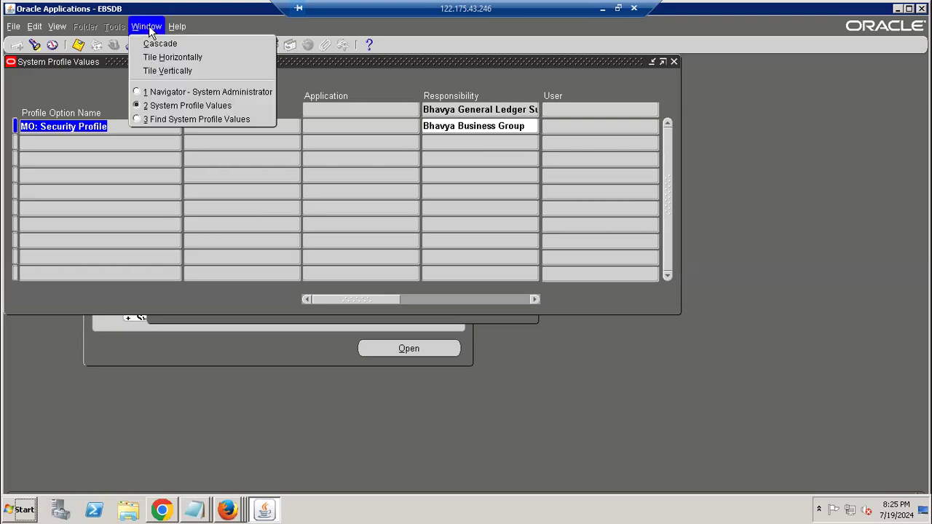
click(165, 121)
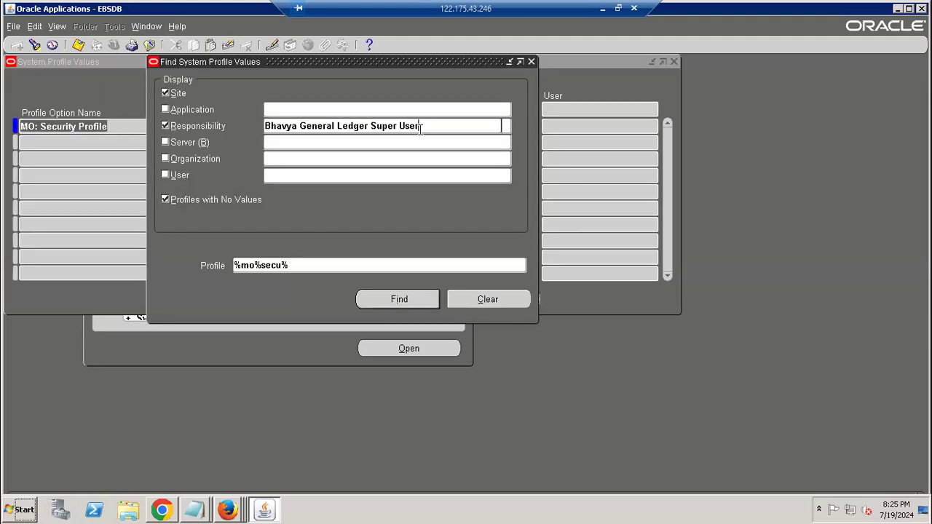
click(501, 125)
drag(421, 125, 299, 125)
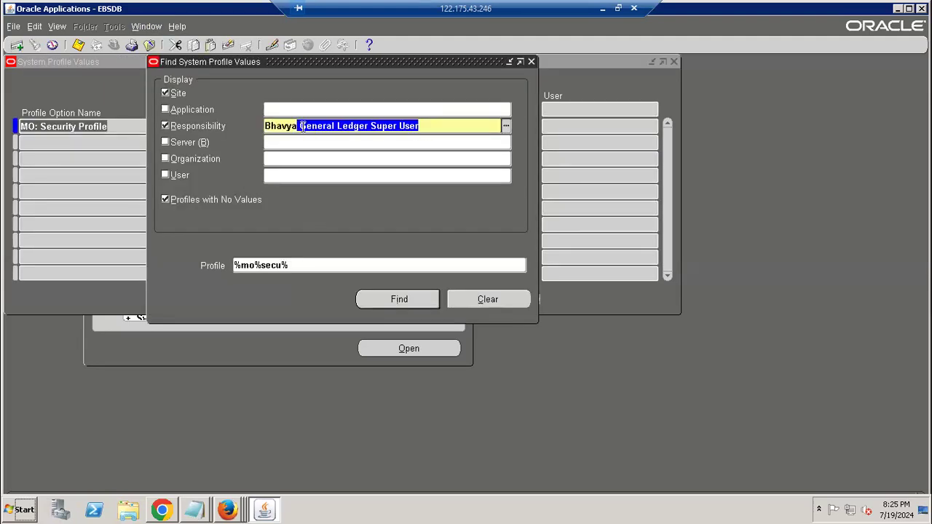
text(p)
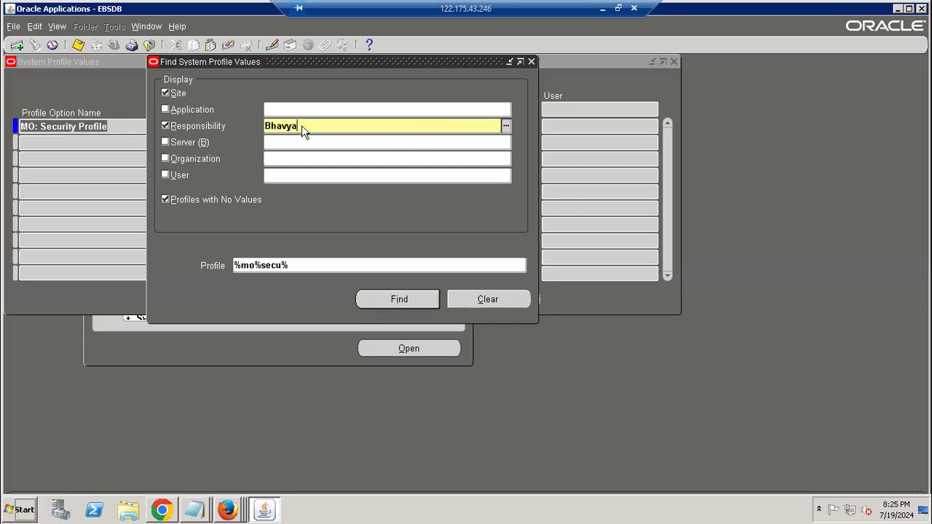
key(Tab)
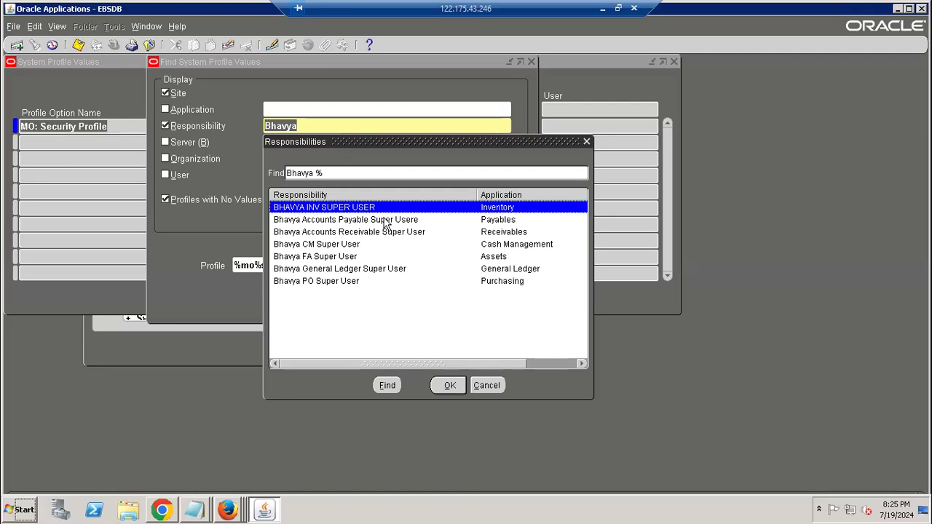
double_click(384, 210)
click(335, 266)
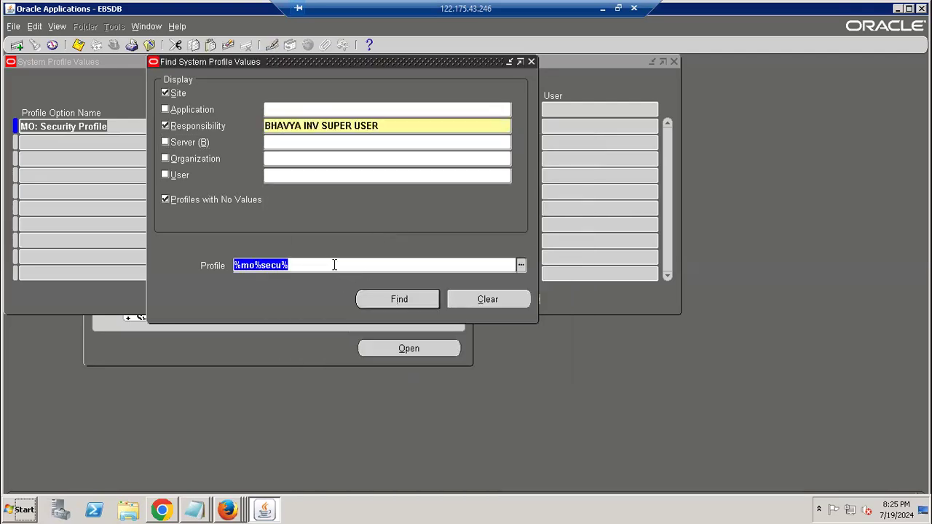
text(%m)
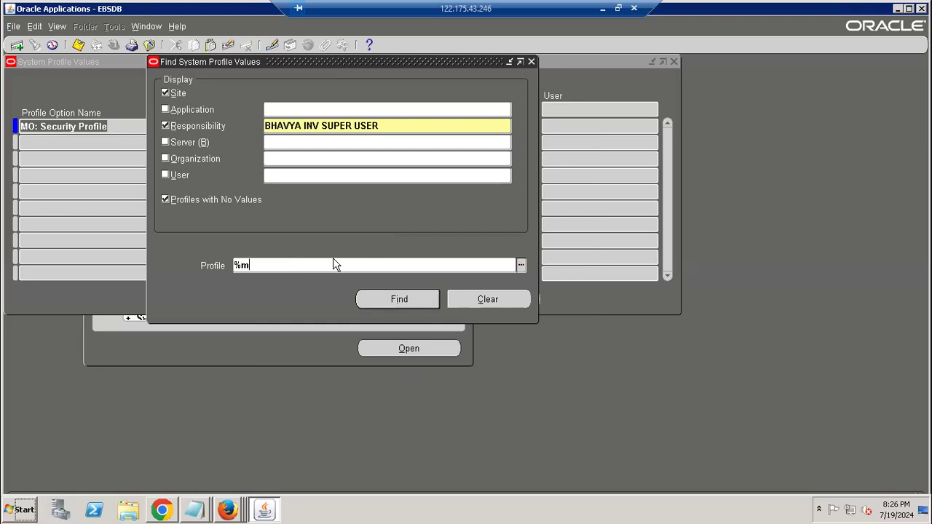
text(%oPERA)
text(TING%)
key(Return)
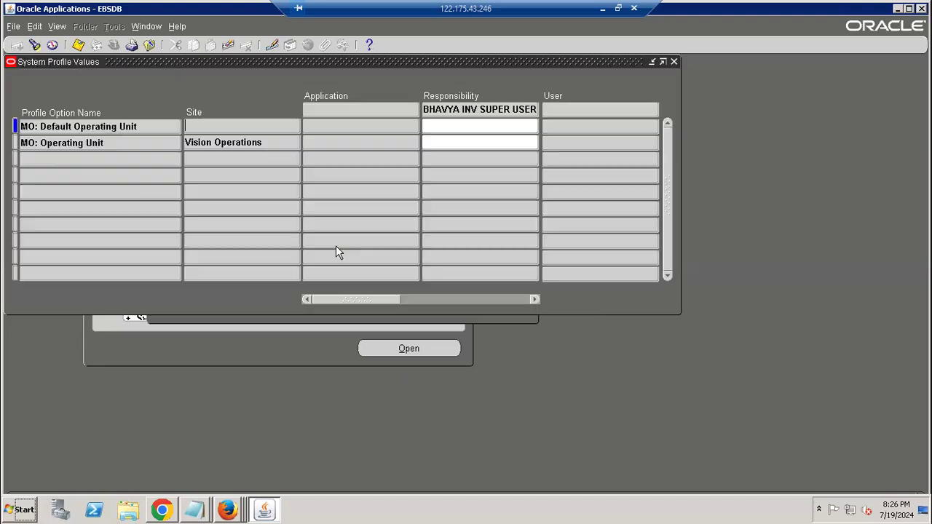
text(Bh)
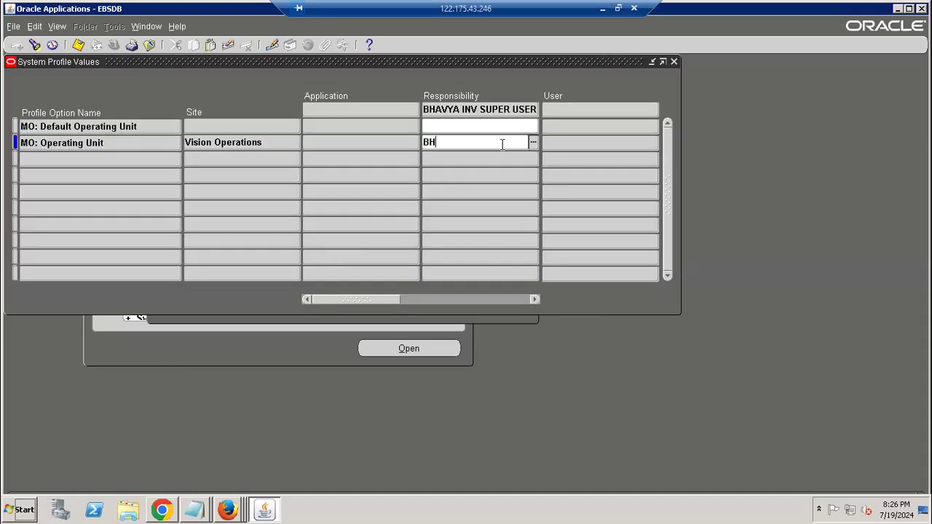
text(a)
key(Tab)
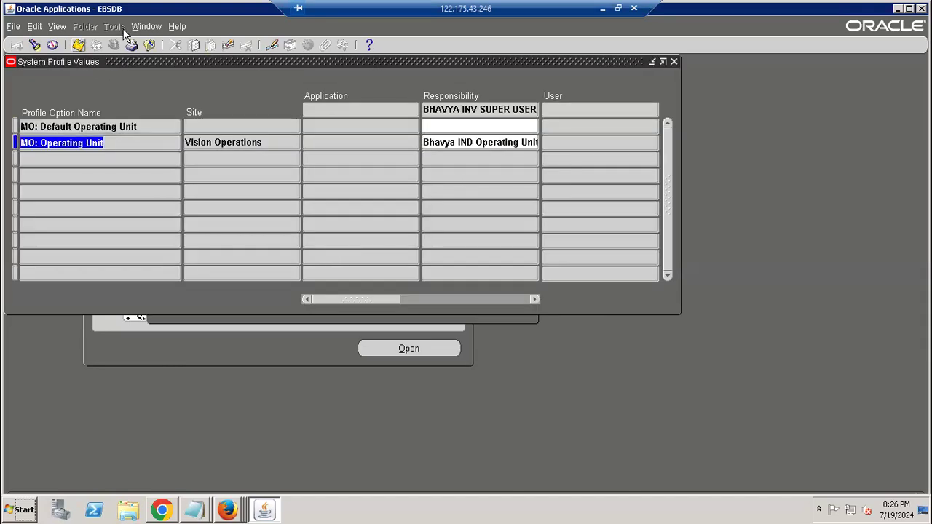
Set the INV MO: Security Profile to Bhavya Business Group
click(149, 27)
click(173, 118)
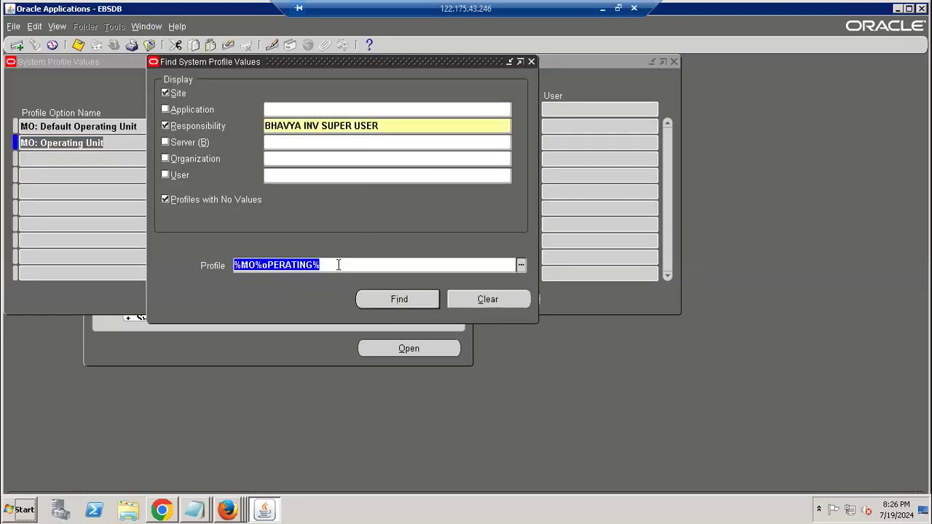
text(%MO%SECU)
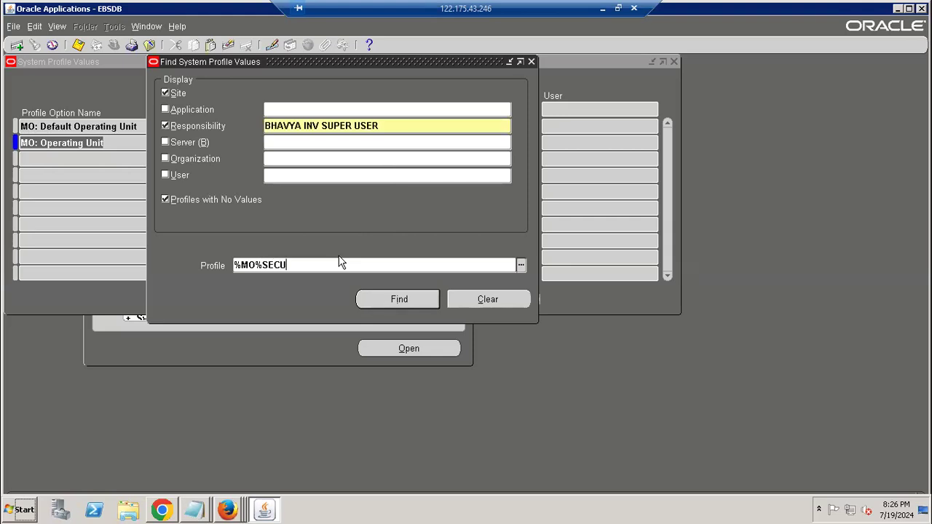
text(I)
key(Return)
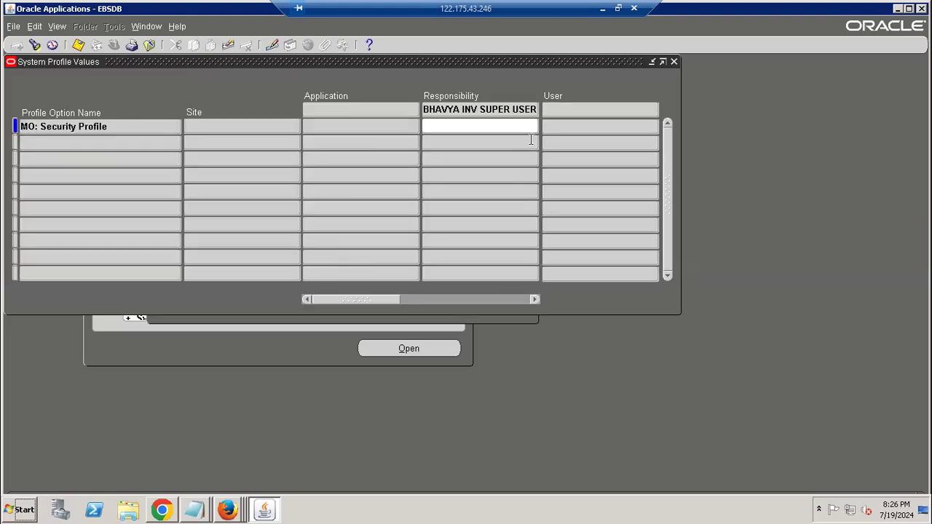
click(522, 126)
key(Tab)
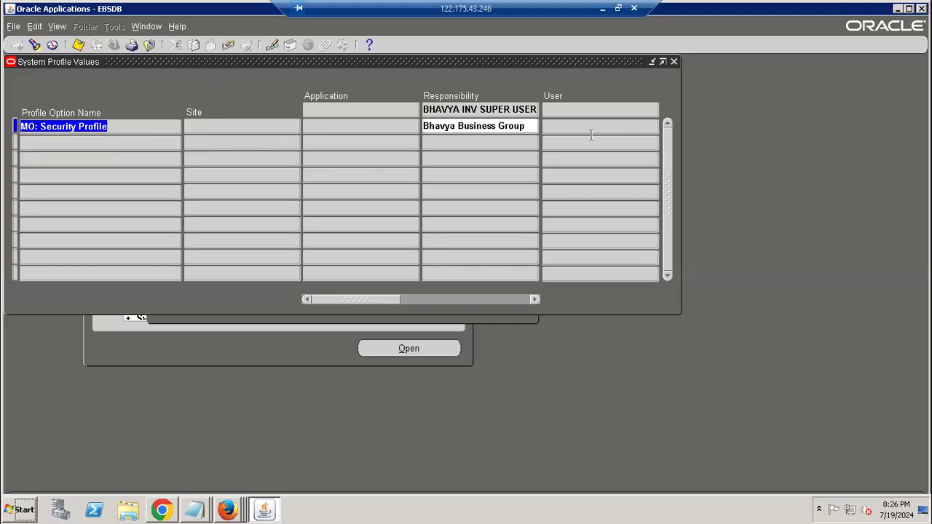
For Bhavya PO Super User, set the MO: Operating Unit profile to Bhavya IND Operating Unit
click(674, 62)
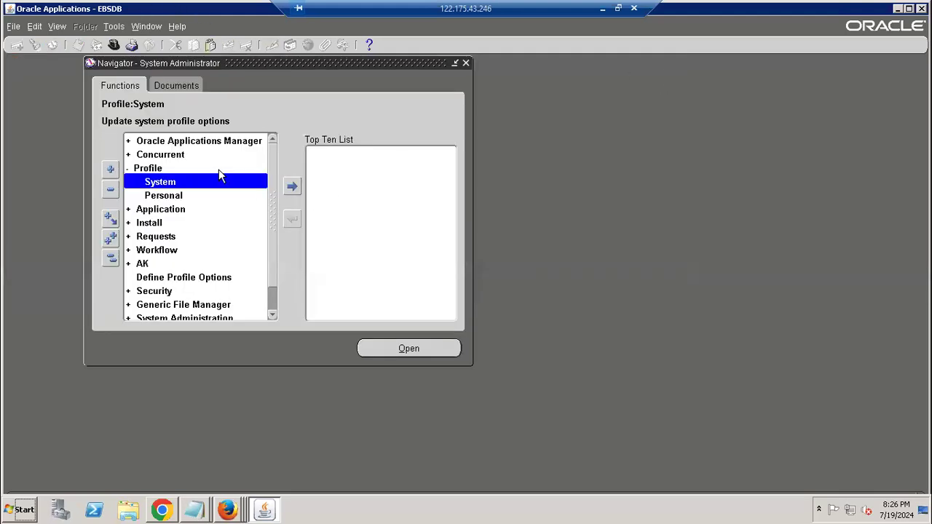
double_click(214, 183)
click(350, 127)
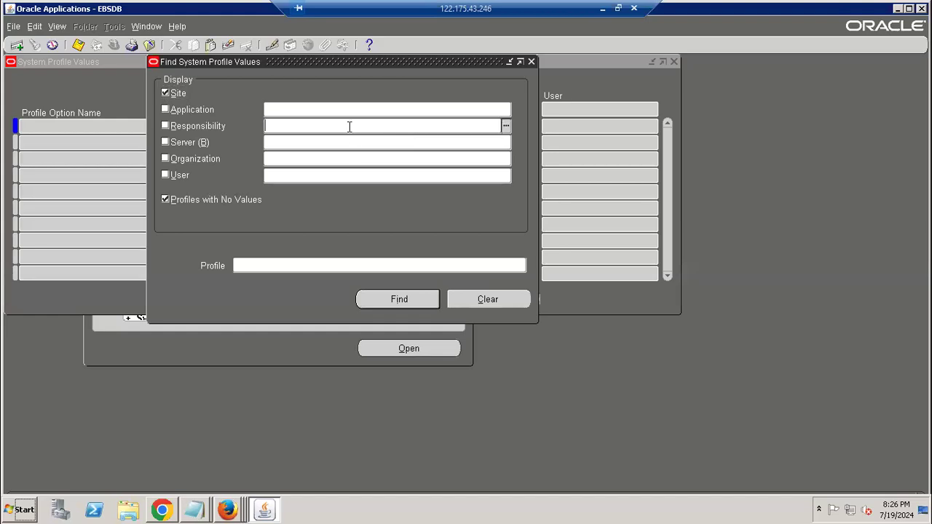
text(BHA)
key(Tab)
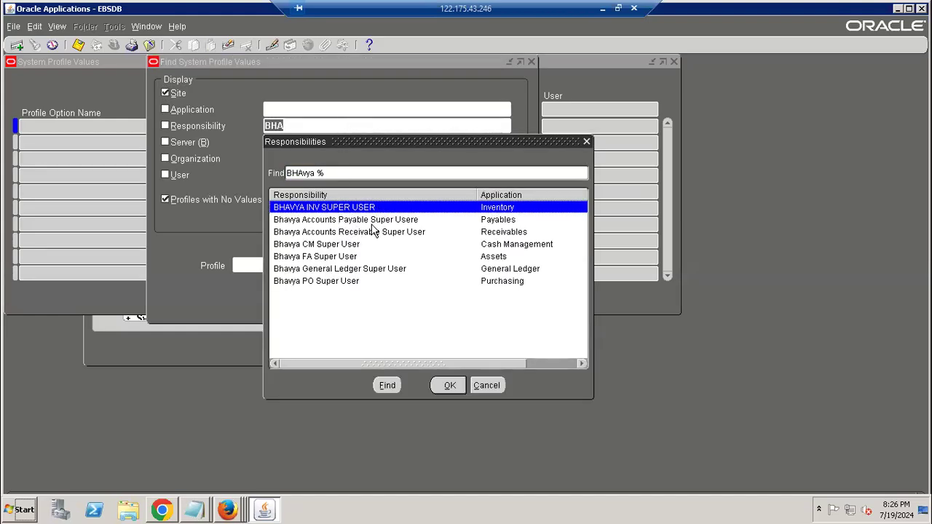
double_click(355, 284)
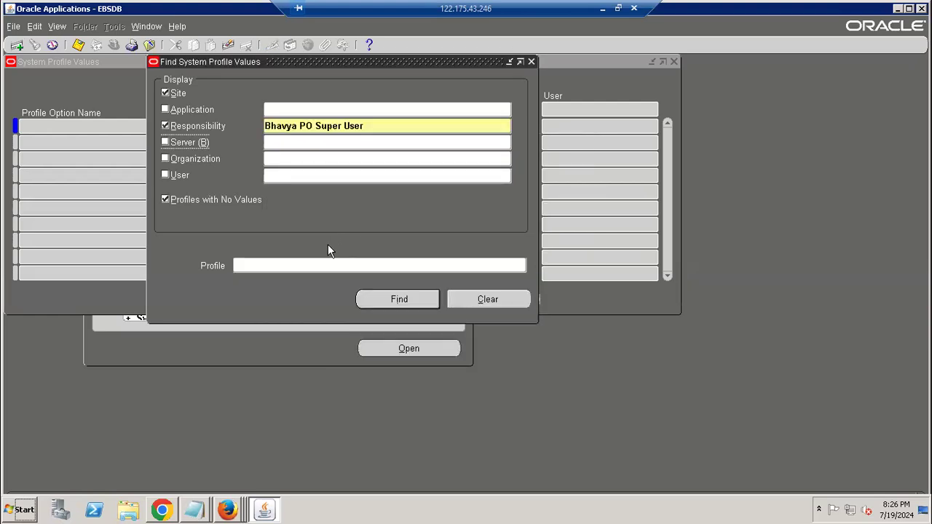
click(318, 264)
text(%MO)
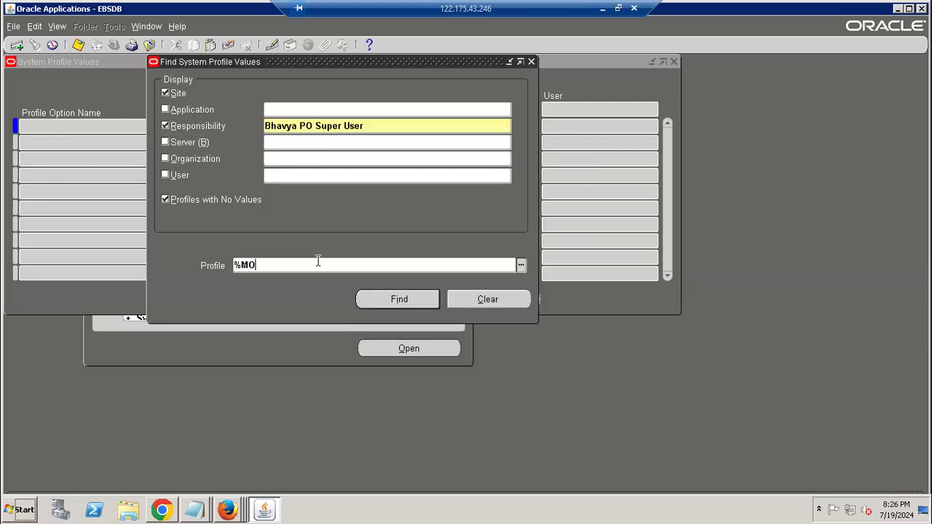
text(%OPER)
text(NG%)
key(Return)
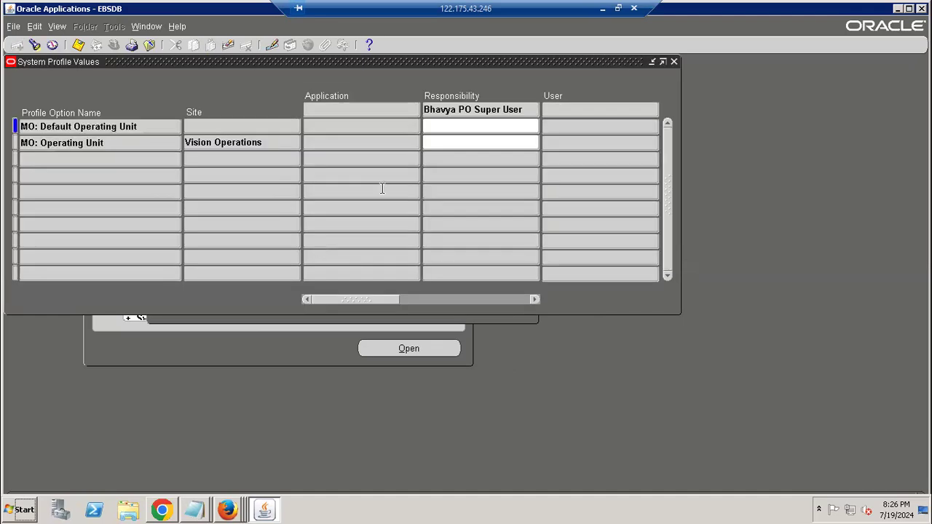
click(458, 143)
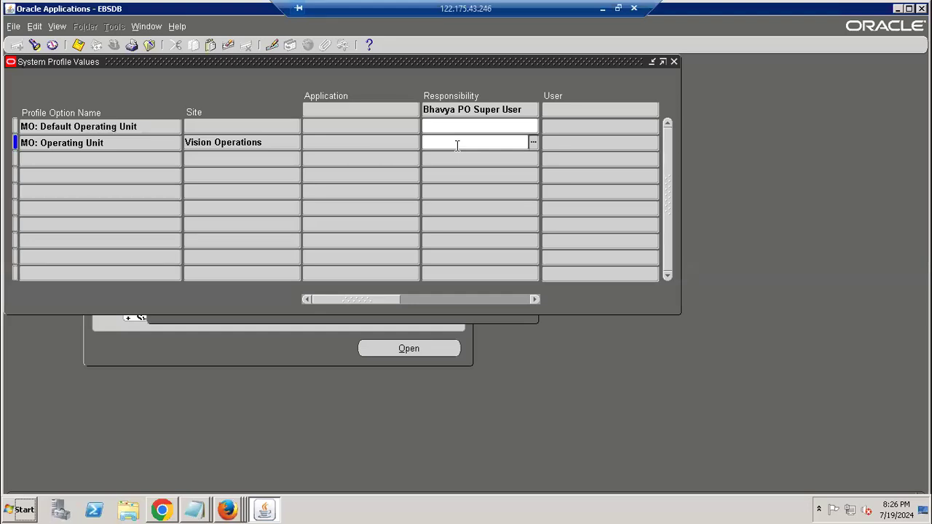
text(BHA)
key(Tab)
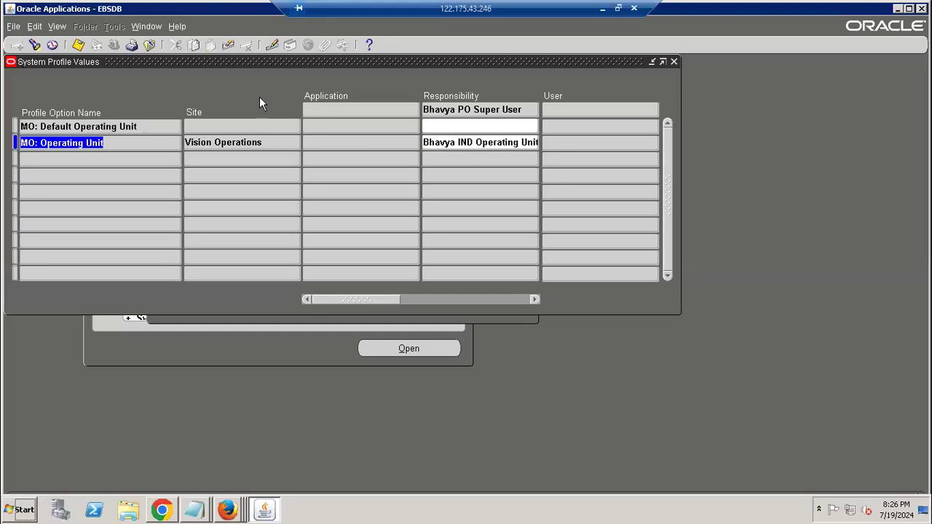
Set MO: Security Profile to Bhavya Business Group, then close and minimise the Oracle window
click(145, 26)
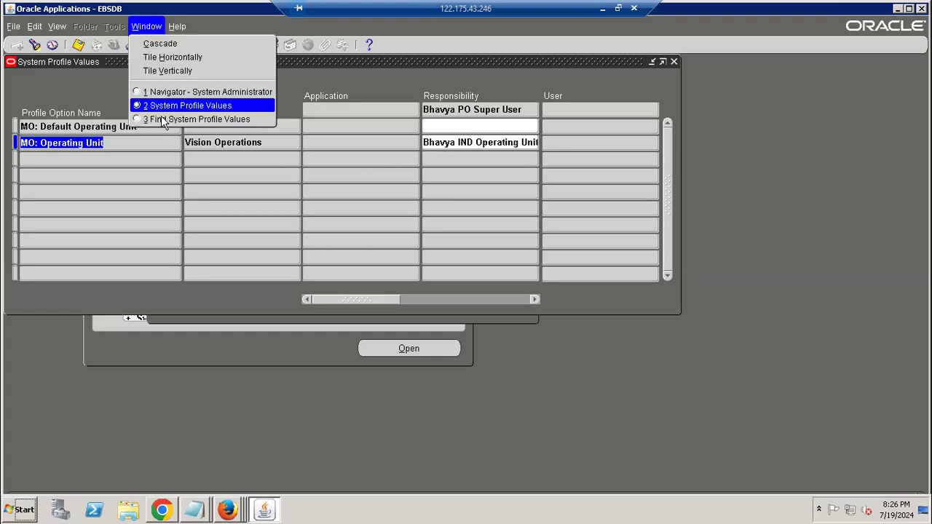
click(164, 119)
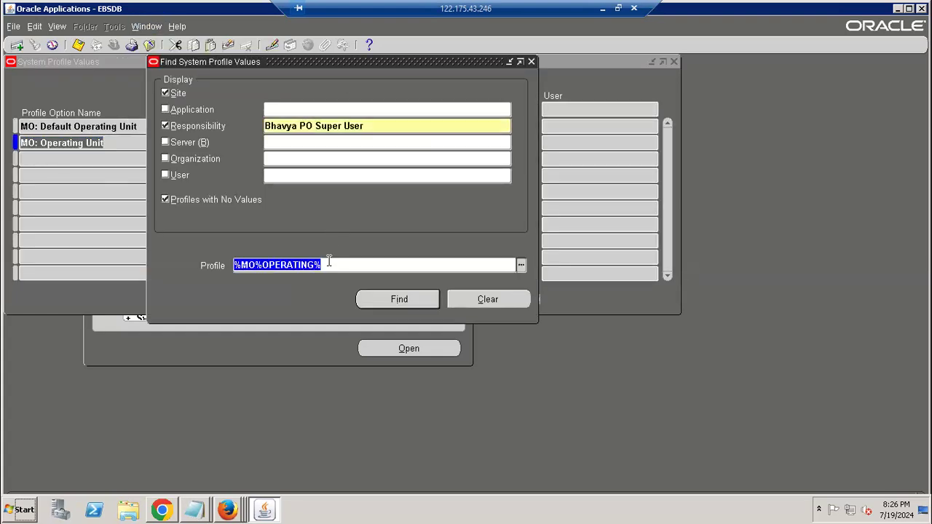
text(%MO%S)
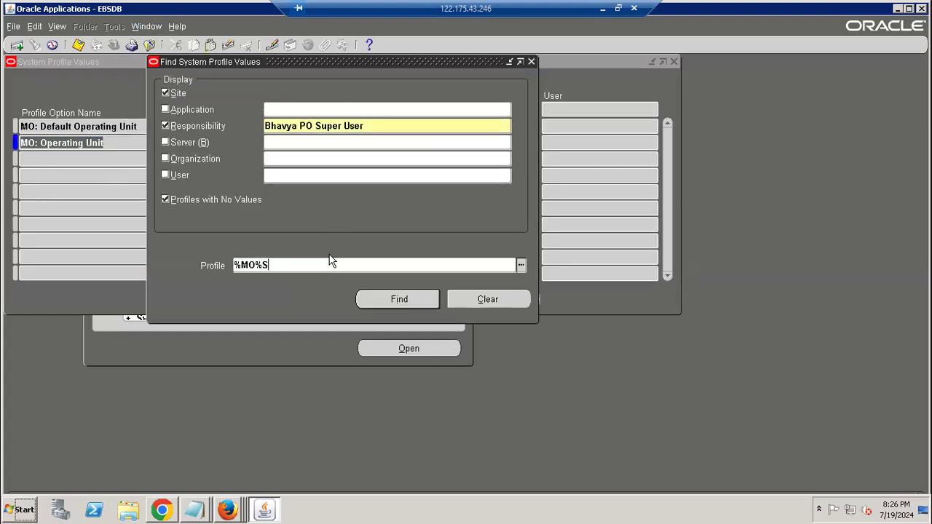
text(ECURI%)
key(Return)
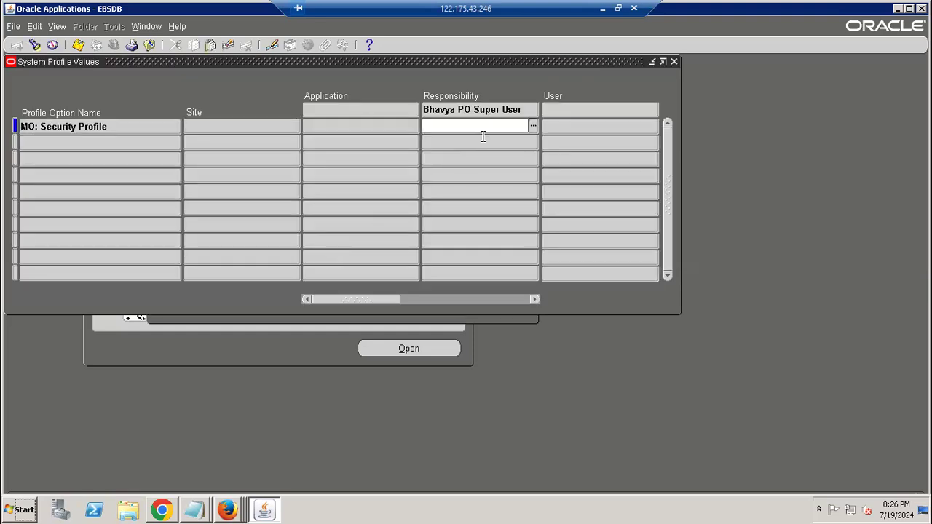
text(BHA)
key(Tab)
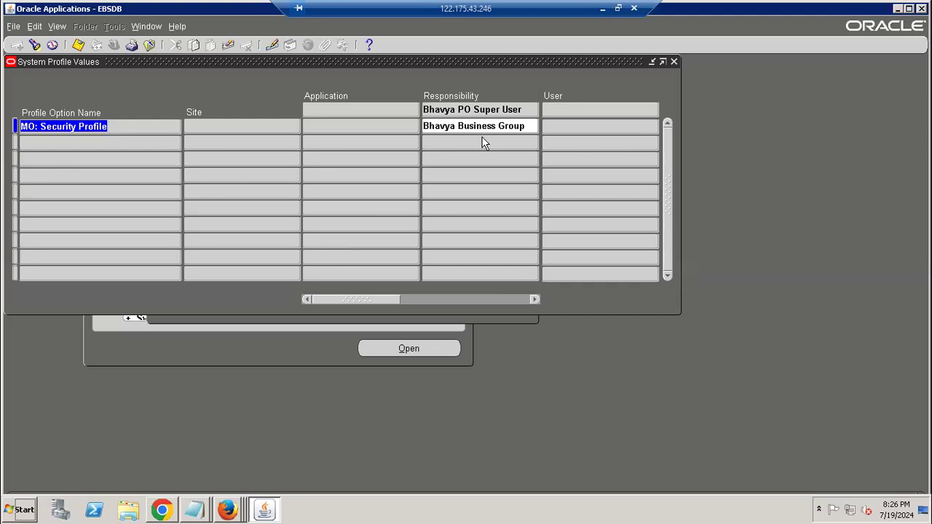
click(673, 62)
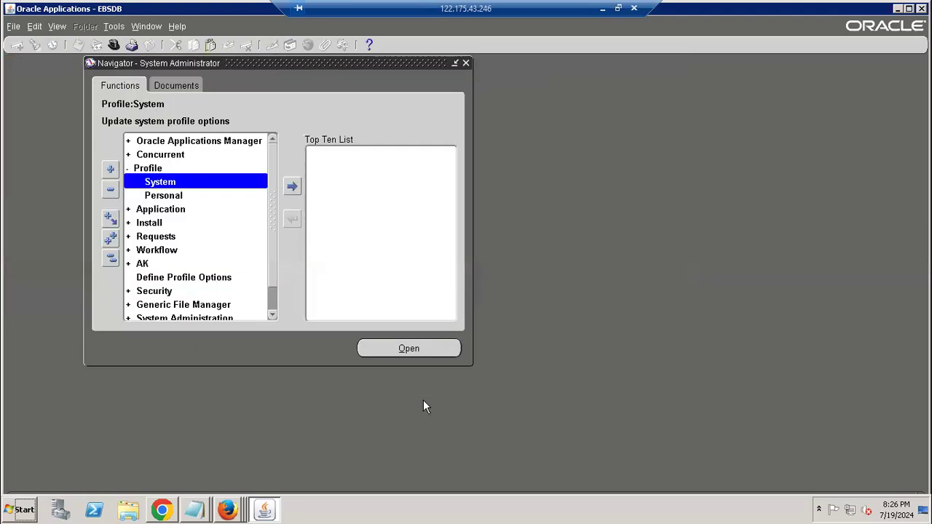
click(898, 9)
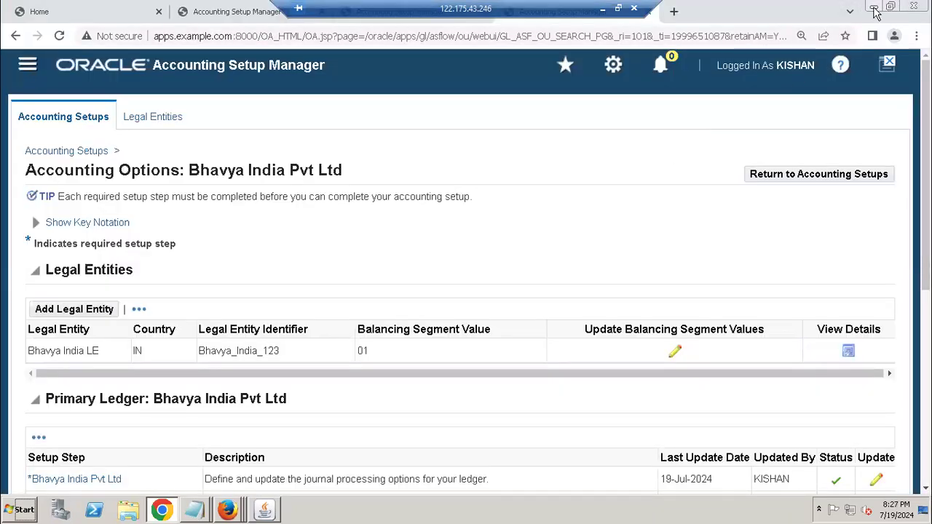
In Excel, label A58 'ap Responsibility' and enter %HR%Business%Group% and %HR%Security%Profile% in B58-B59
click(600, 8)
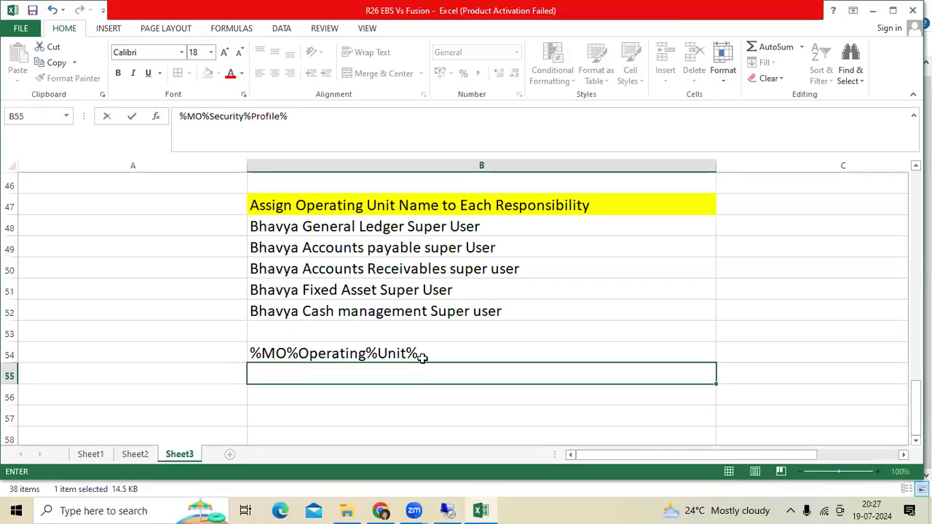
scroll(415, 354, down, 2)
click(219, 308)
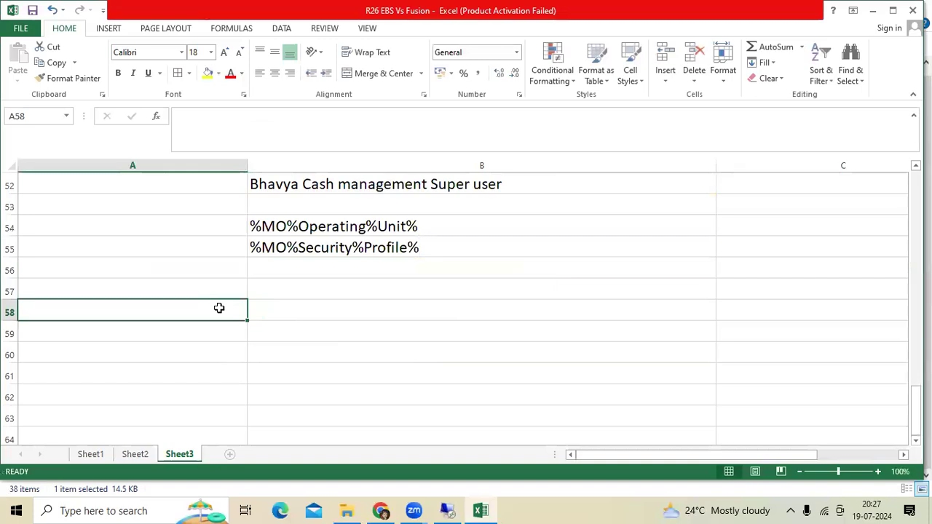
text(ap rESP)
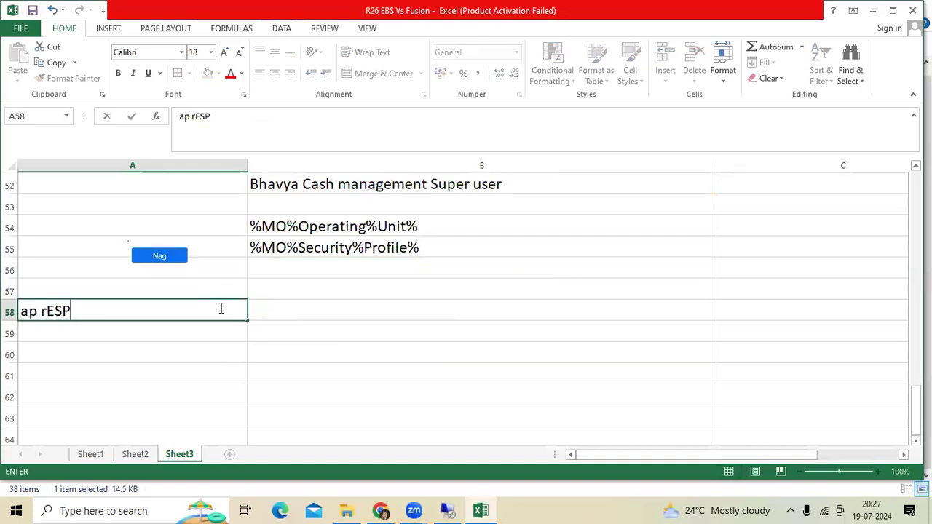
text(ONSIBILITY)
key(Tab)
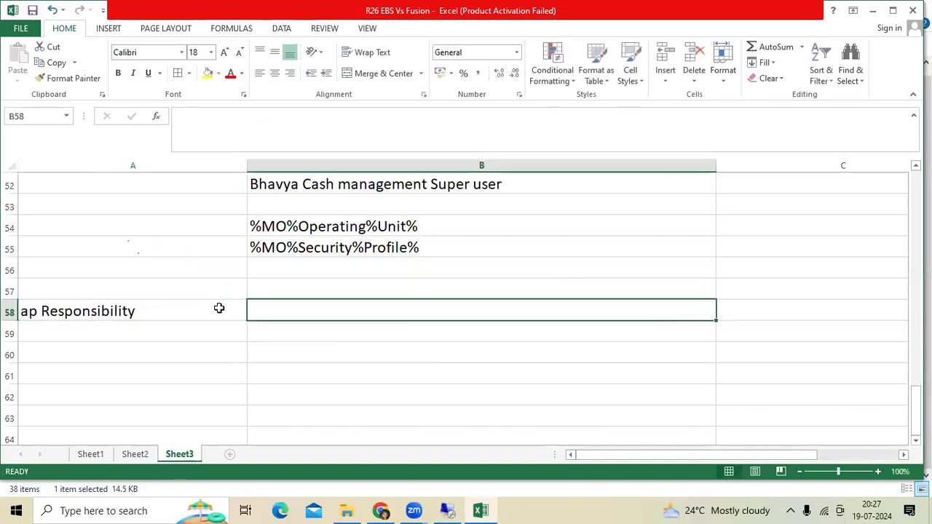
text(H)
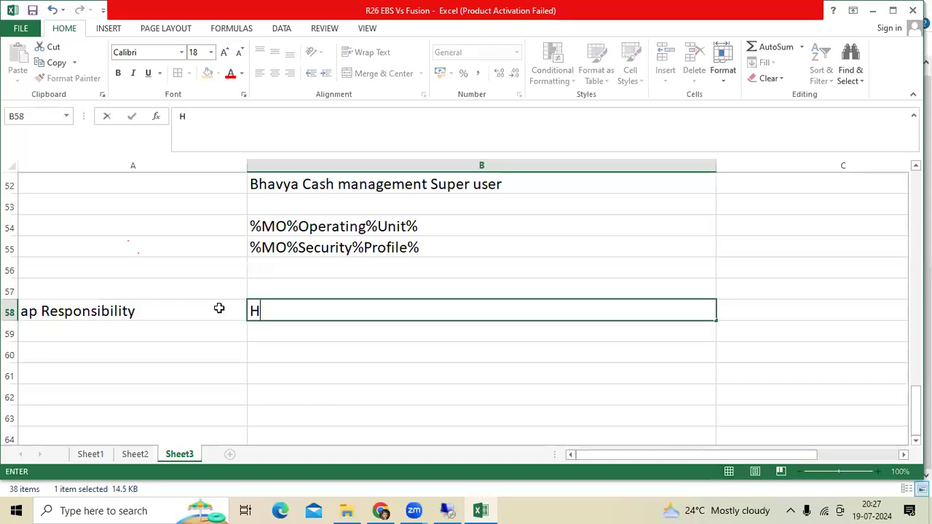
text(R%)
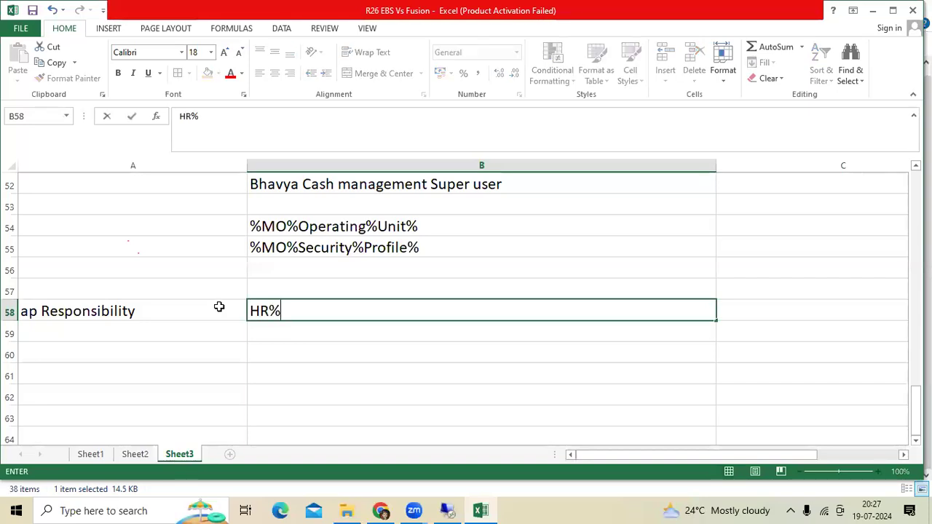
key(BackSpace)
key(BackSpace)
key(BackSpace)
text(%H)
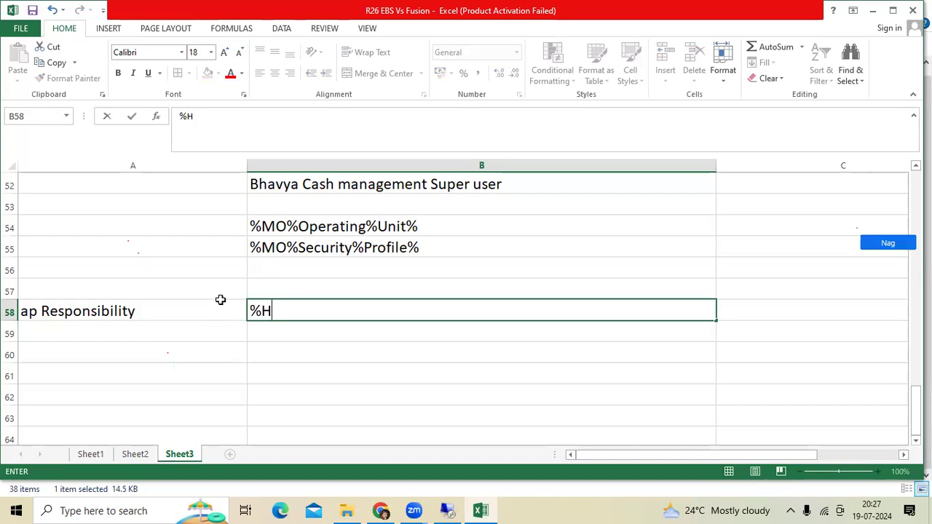
text(R%Busin)
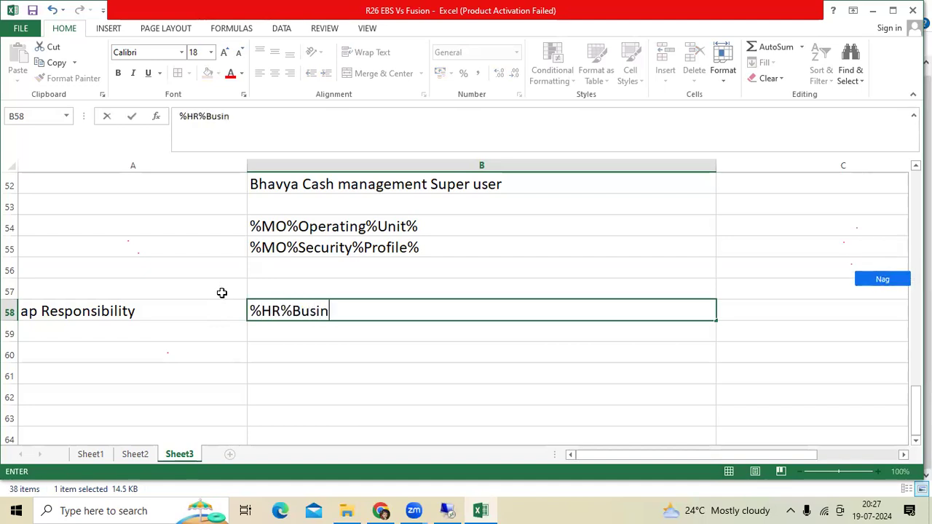
text(ess%Grou)
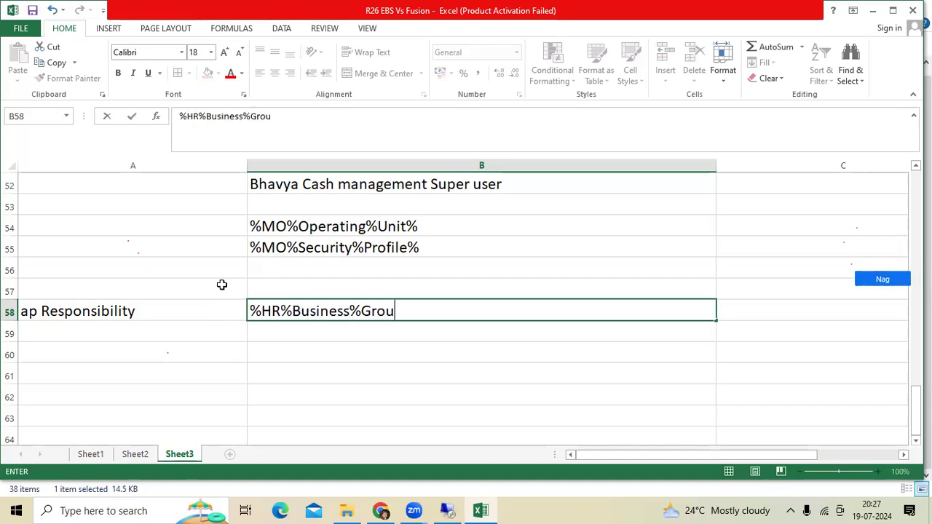
text(p%)
key(Return)
text(%)
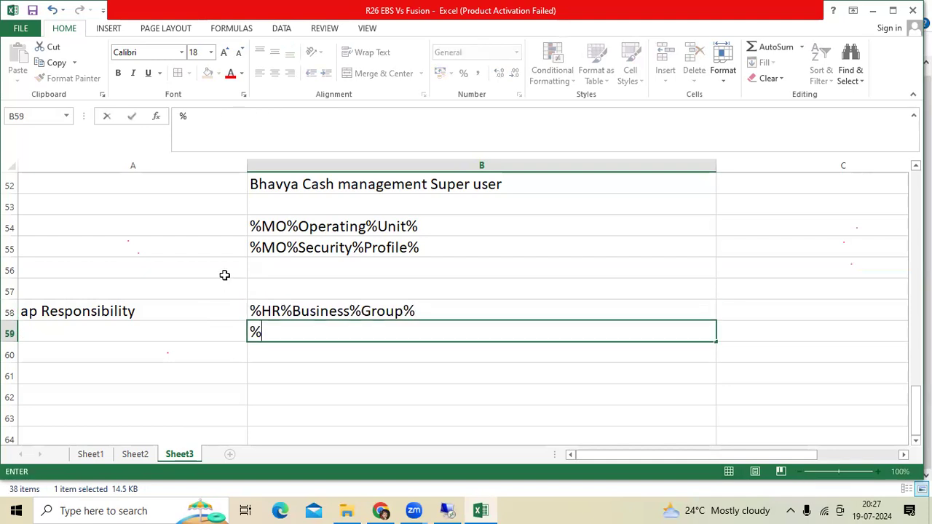
text(HR%Sec)
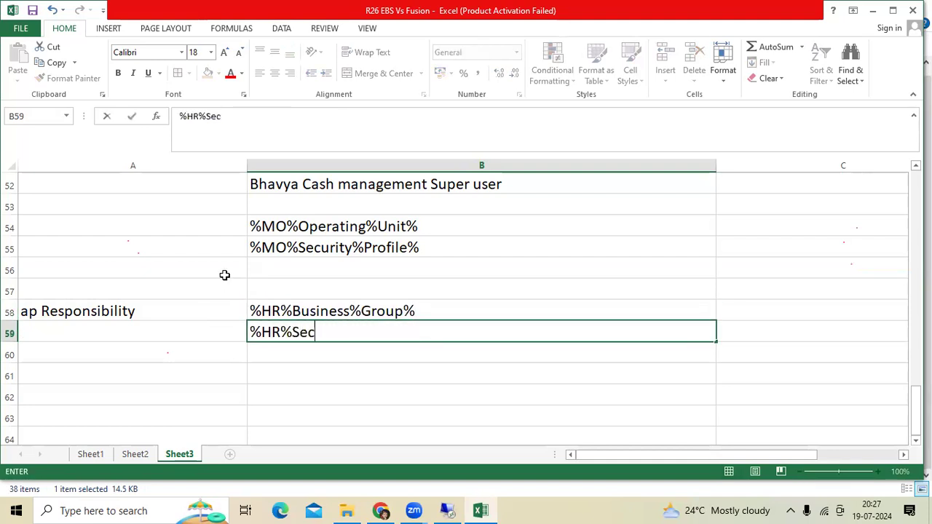
text(urity%Prof)
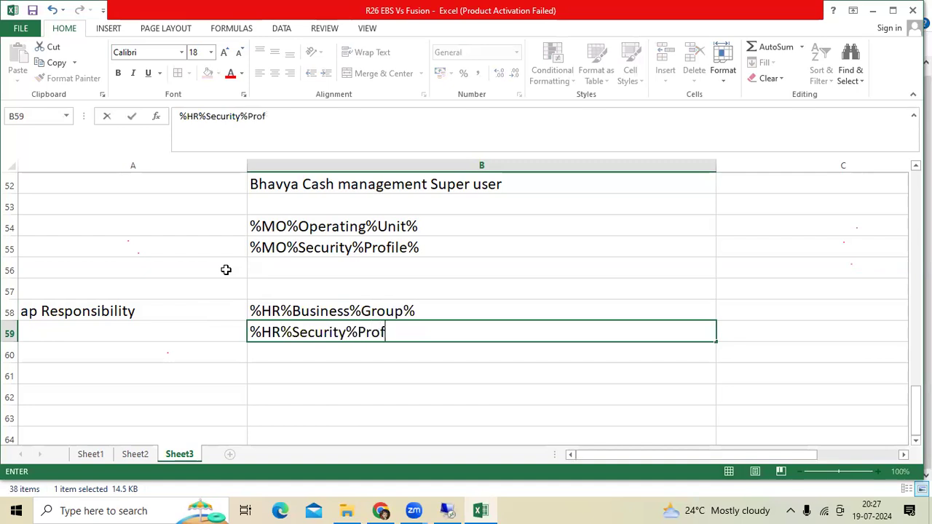
text(ile%)
key(Return)
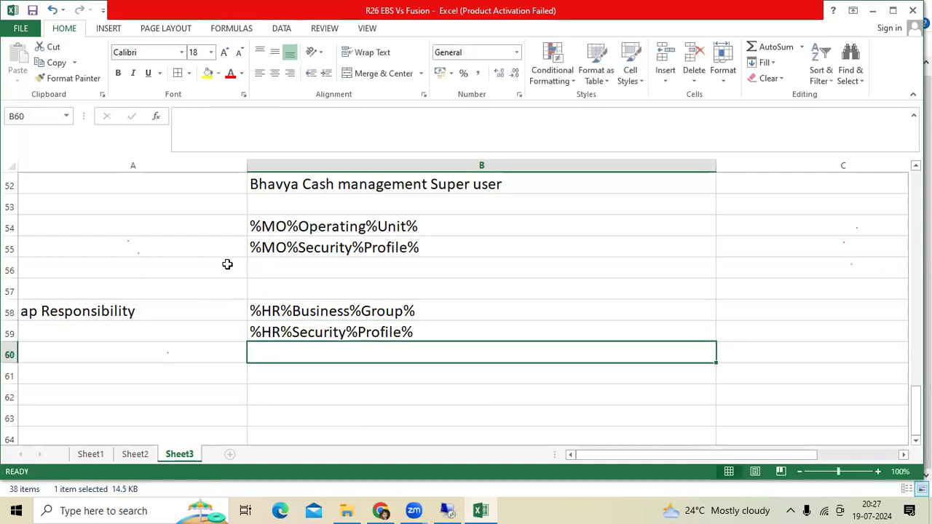
Enter %HR%User% in B60 and %GL%Ledger%Name% in B61
text(%HR)
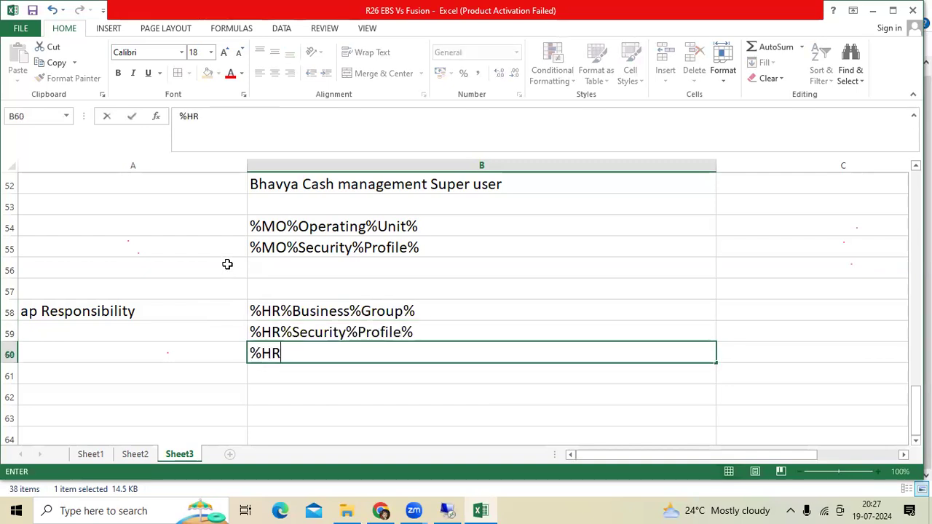
text(%User)
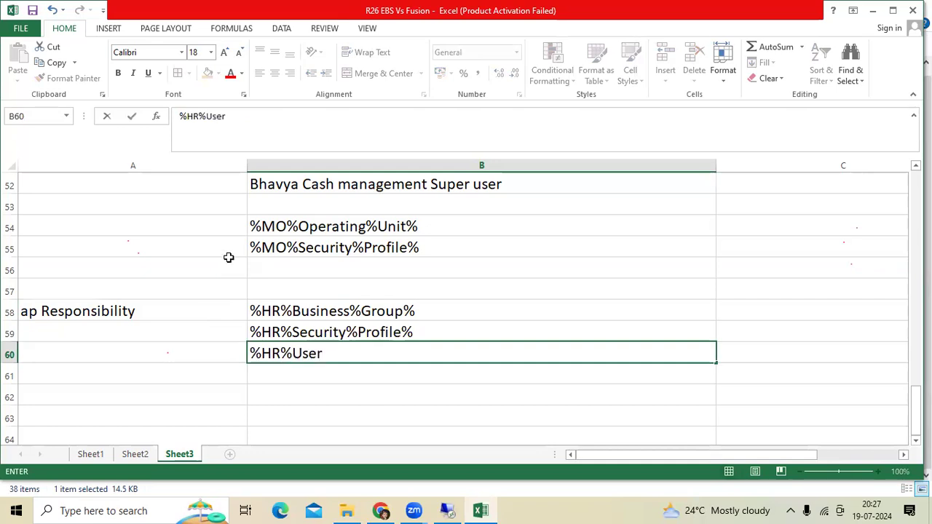
text(%)
key(Left)
key(Down)
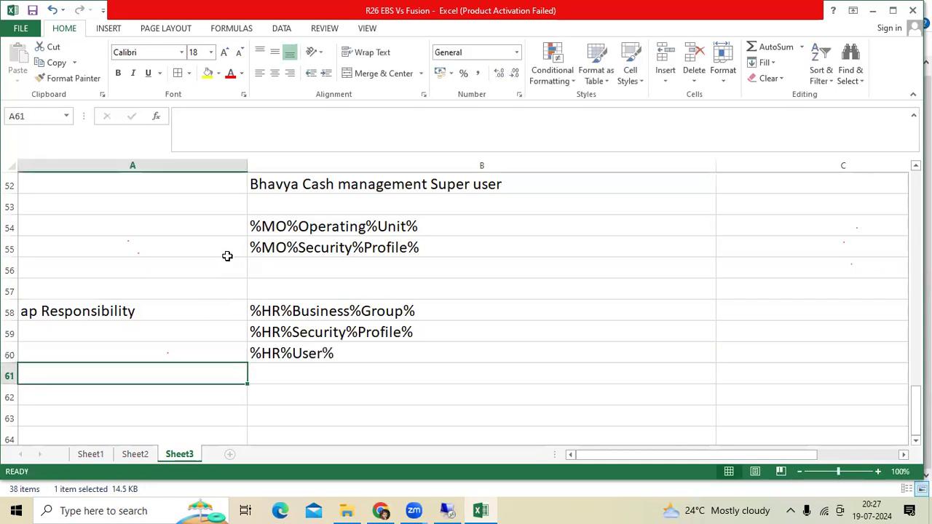
key(Right)
text(%)
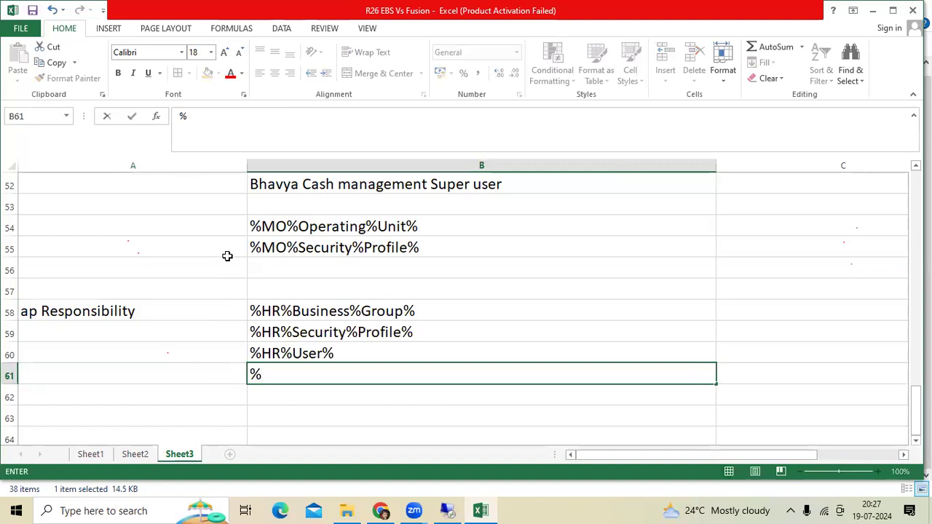
text(GL%Ledg)
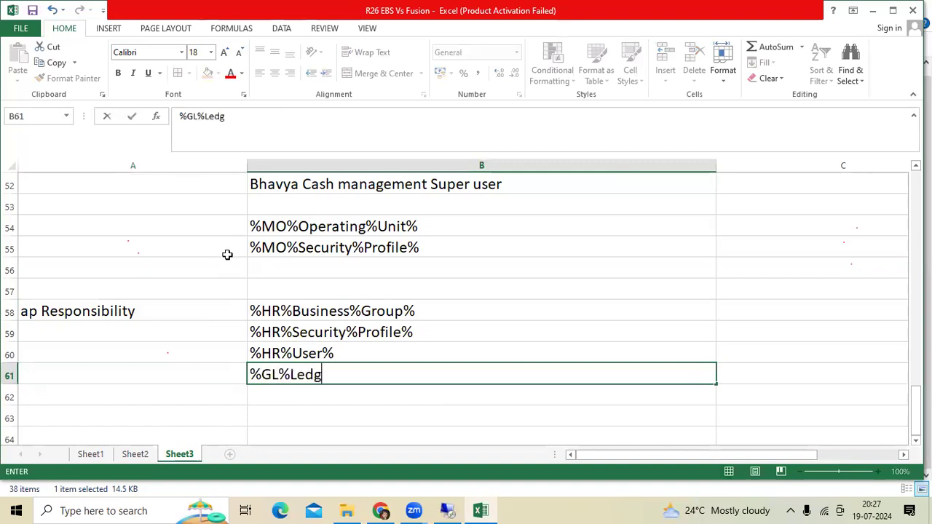
text(er%Name%)
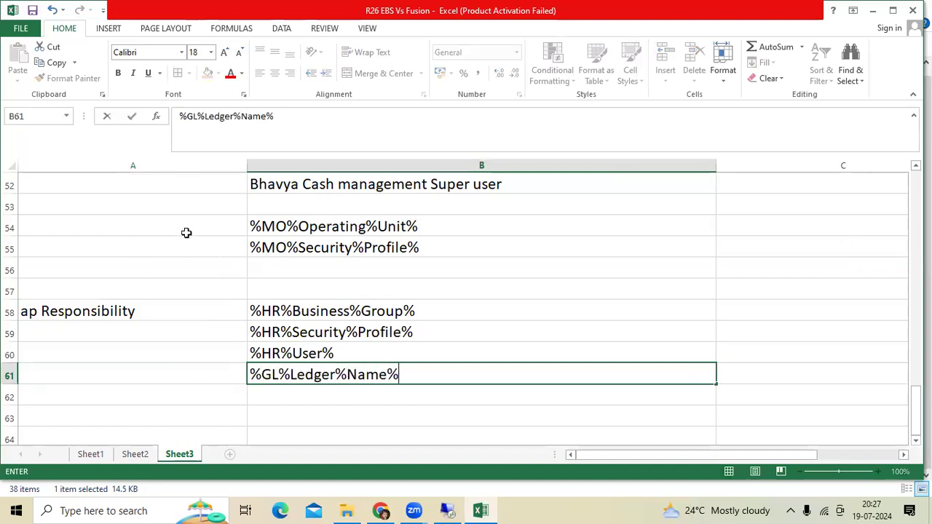
key(Return)
Enter %MO%Operating%Unit% in B62 and %MO%Security%Profile% in B63
text(%M)
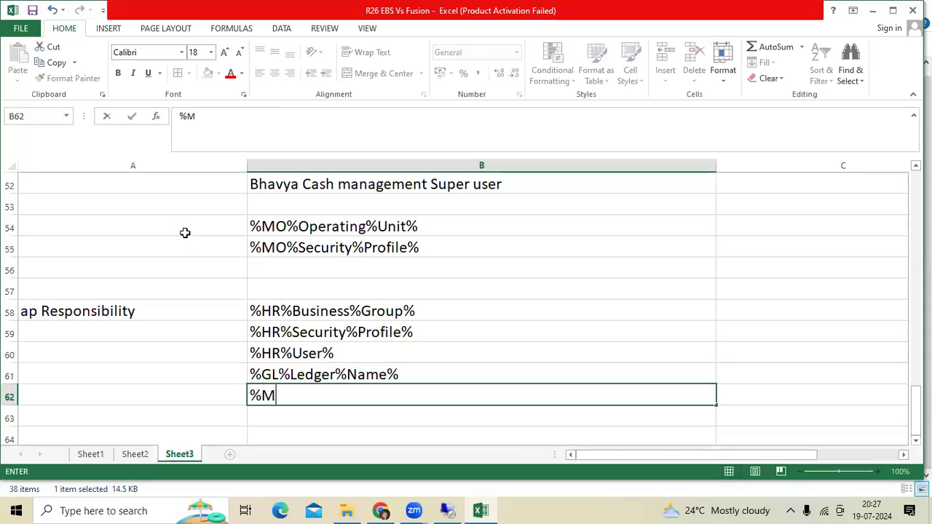
text(O%Operati)
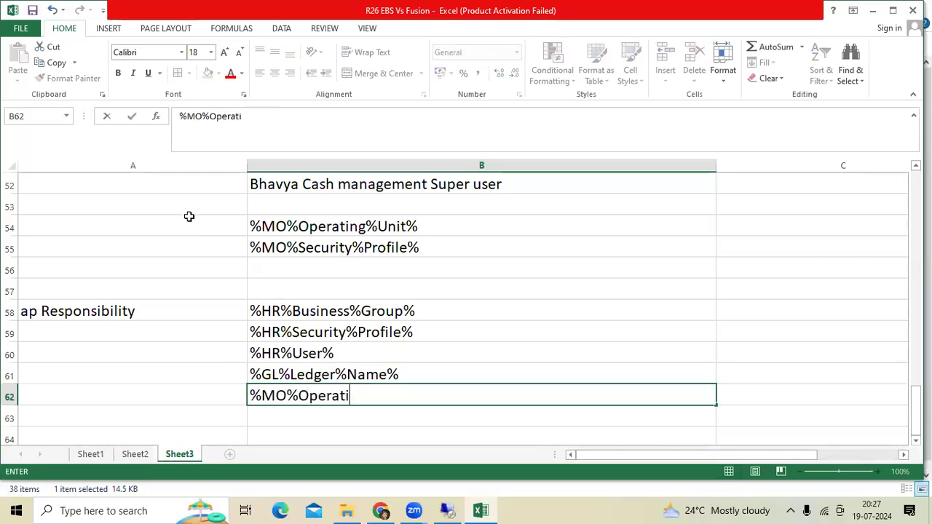
text(ng%Unit)
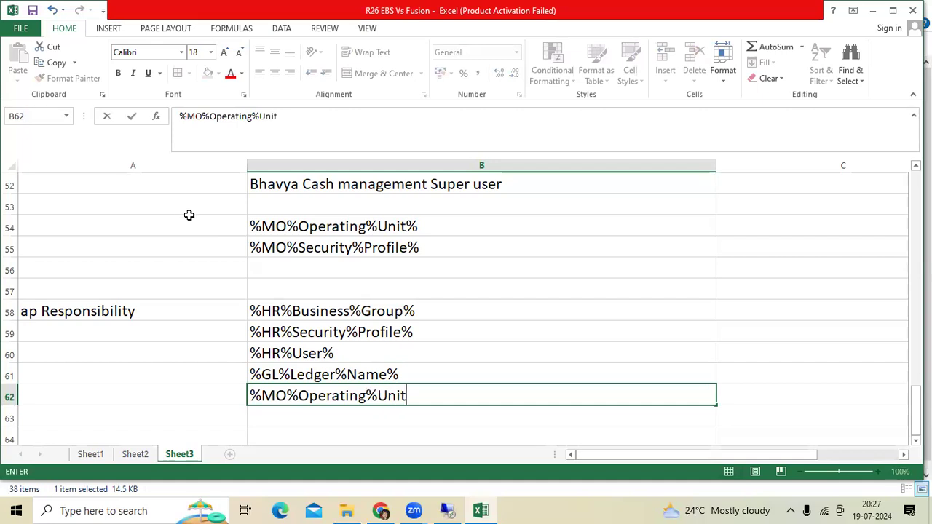
text(%)
key(Return)
text(%)
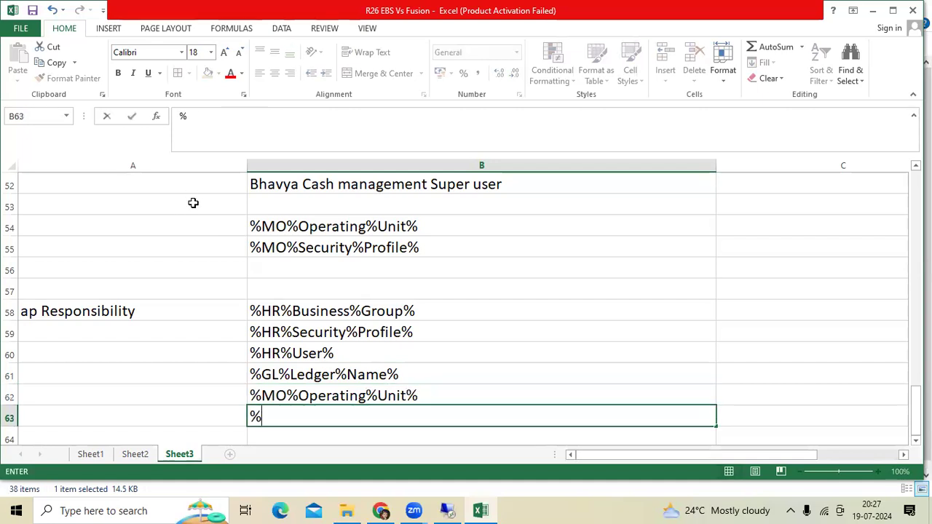
text(MO%Sec)
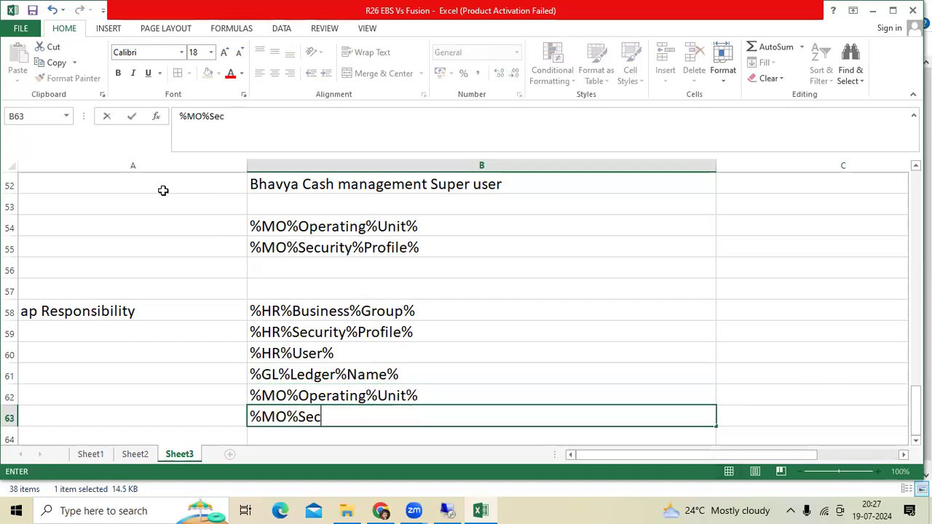
text(urity%Pro)
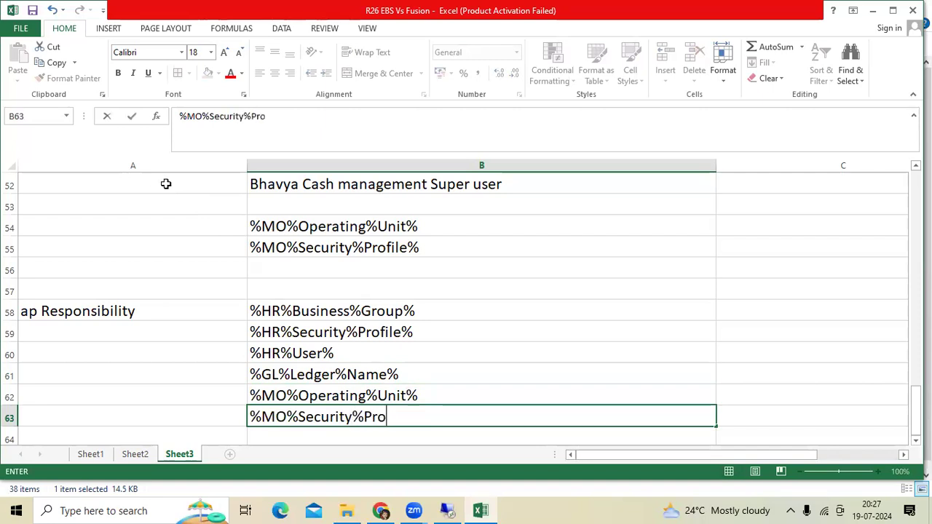
text(fileR)
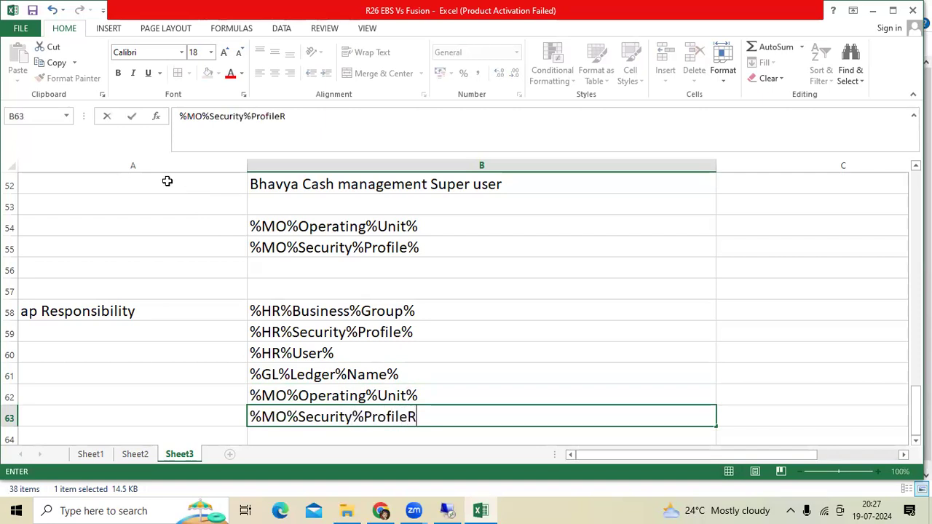
key(BackSpace)
text(%)
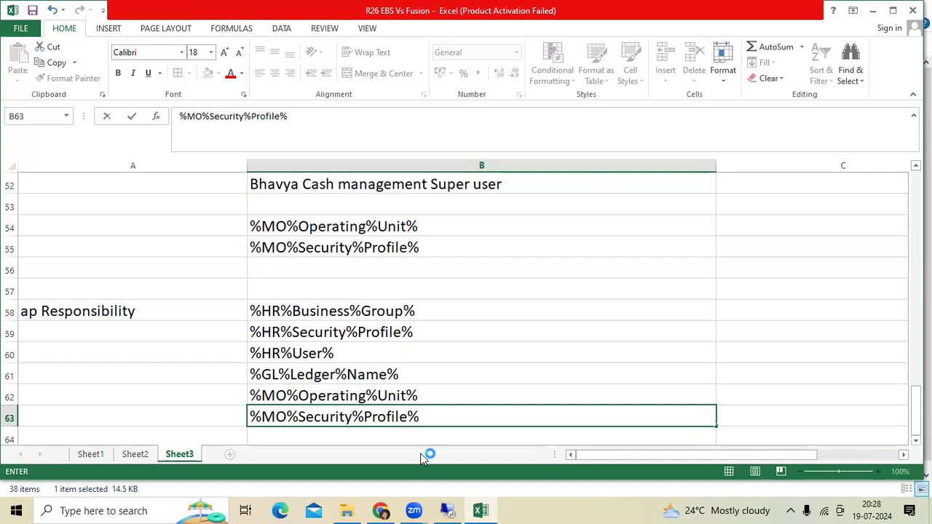
click(447, 510)
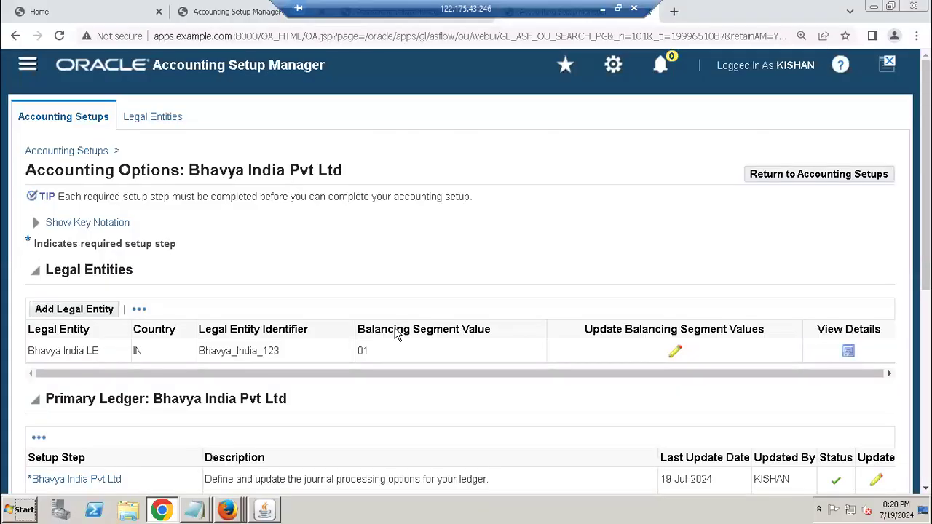
Query system profile values, excluding site level, for Bhavya Accounts Payable Super Usere
click(263, 510)
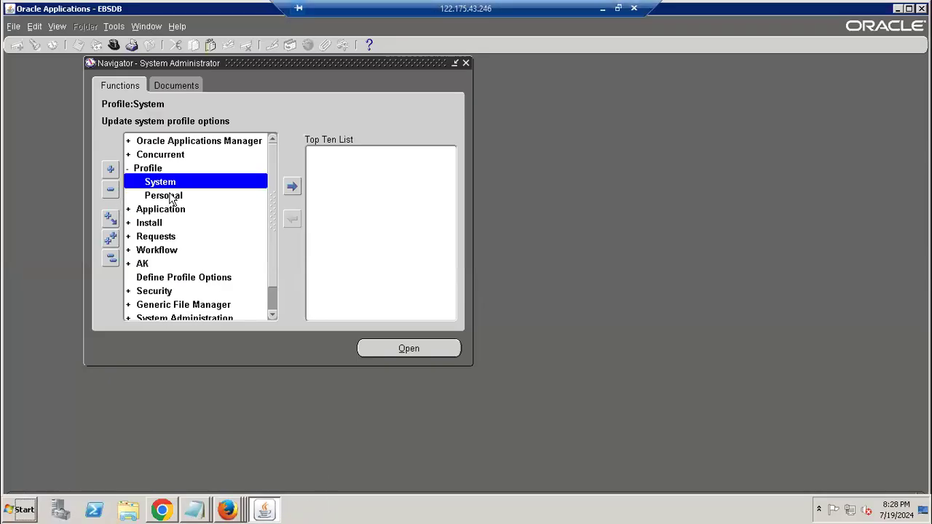
click(110, 257)
double_click(167, 169)
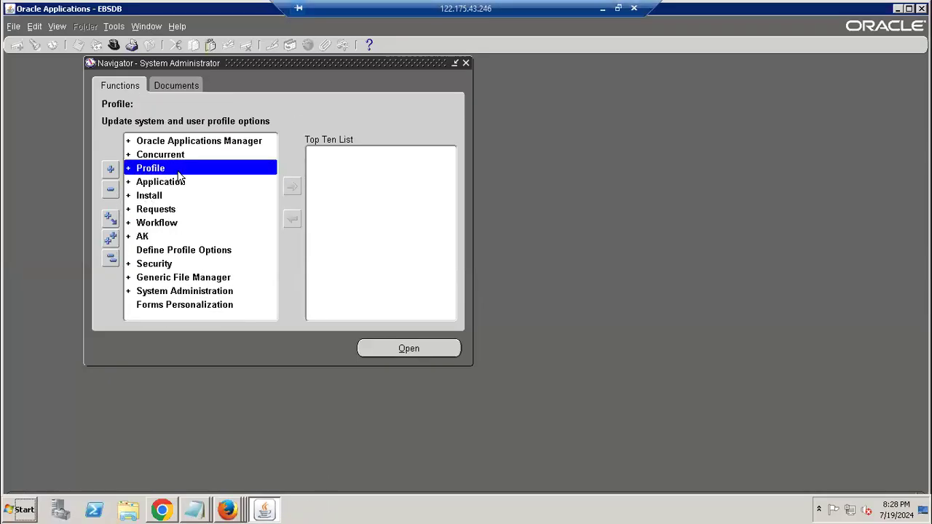
click(201, 175)
double_click(200, 176)
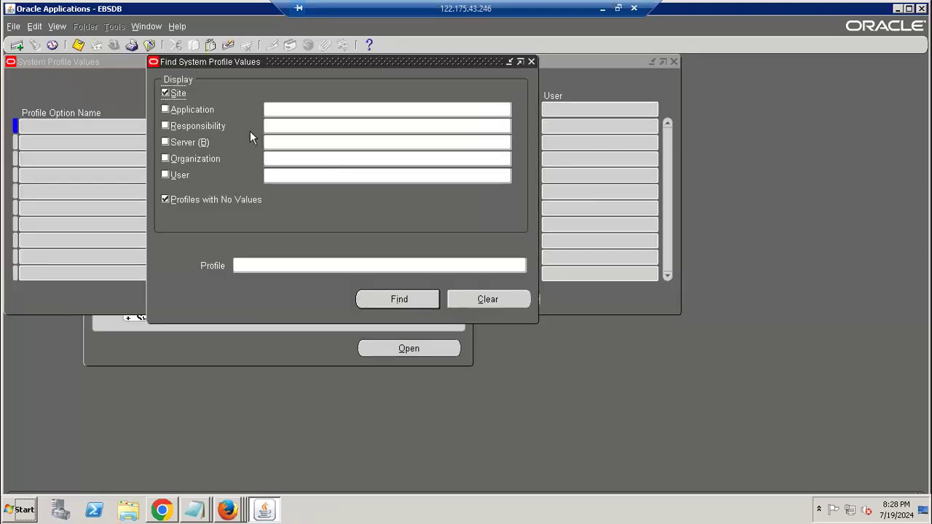
click(182, 94)
click(234, 196)
click(305, 126)
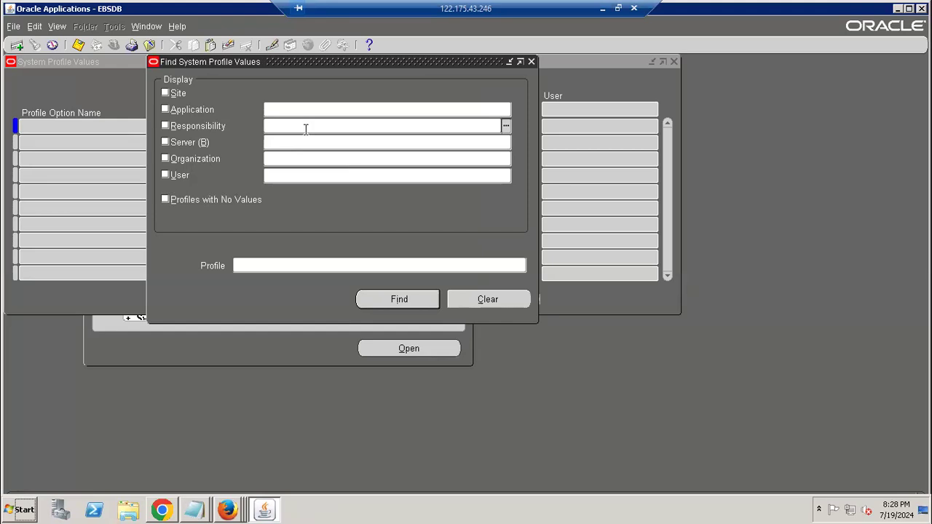
text(bha)
key(Tab)
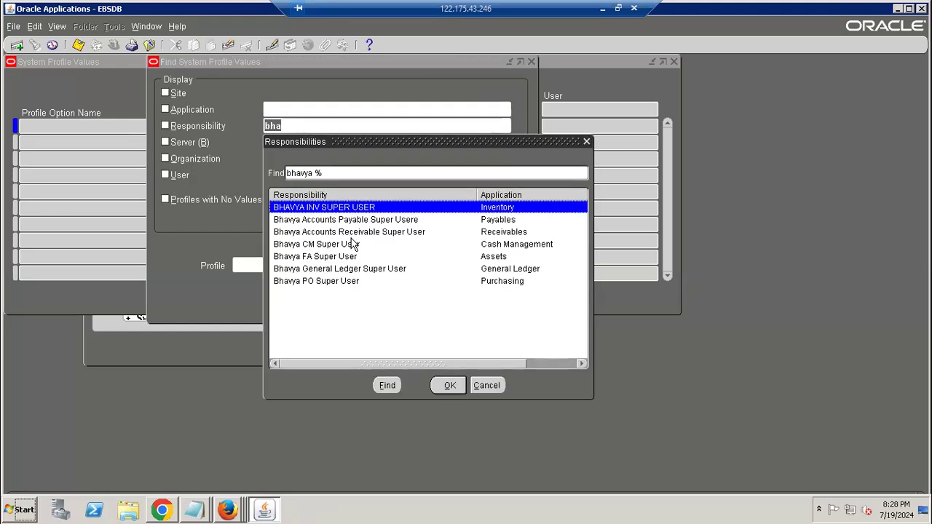
double_click(349, 219)
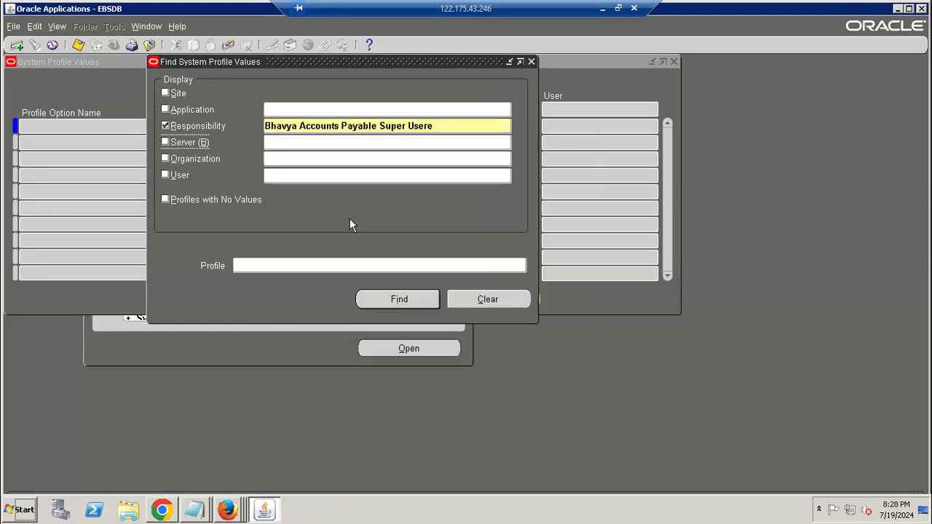
click(394, 296)
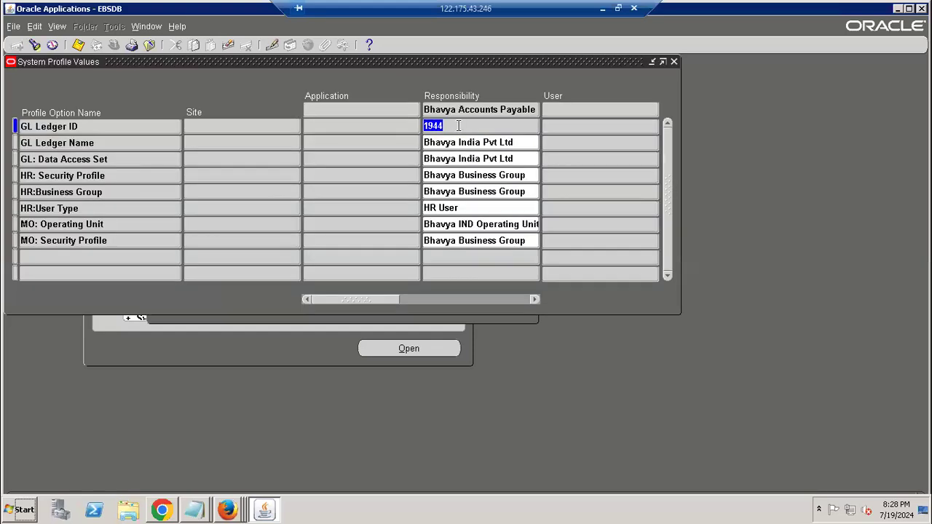
Review the Payables responsibility's GL Ledger Name, GL Data Access Set, HR and MO profile values
click(113, 143)
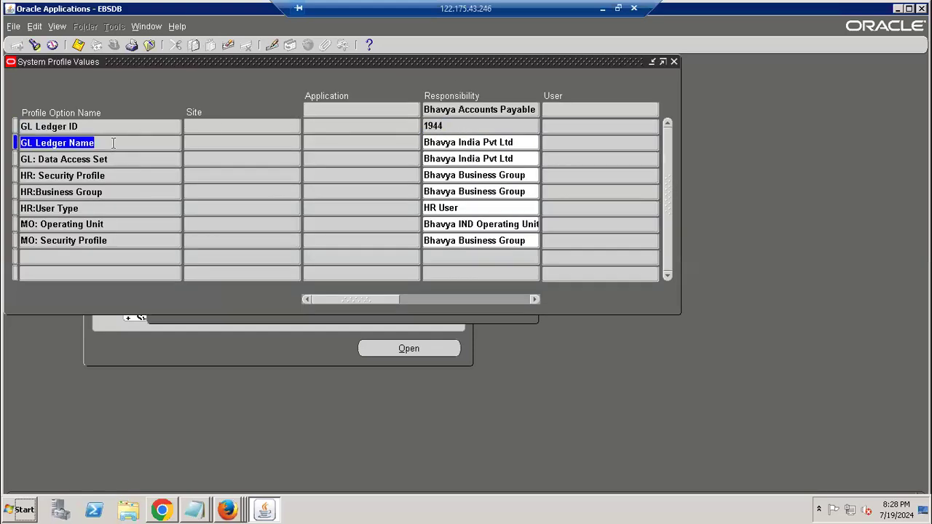
click(116, 160)
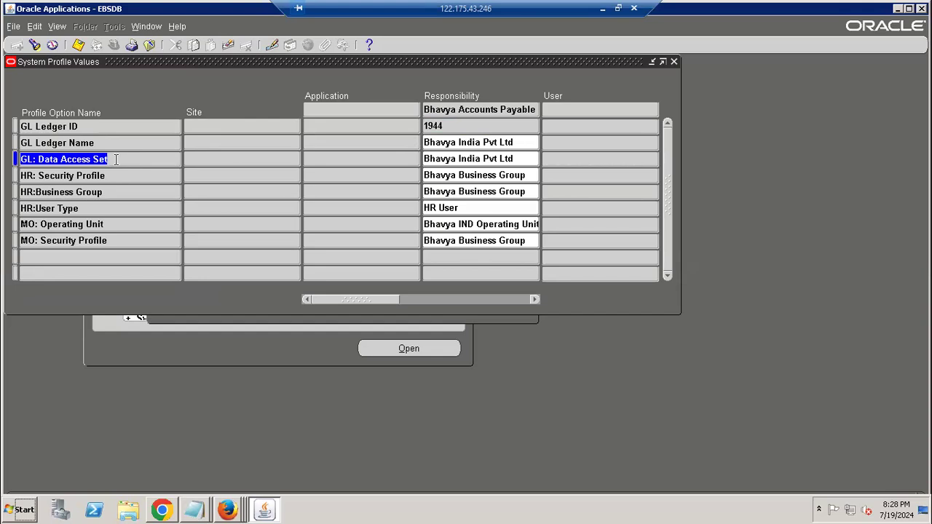
click(114, 192)
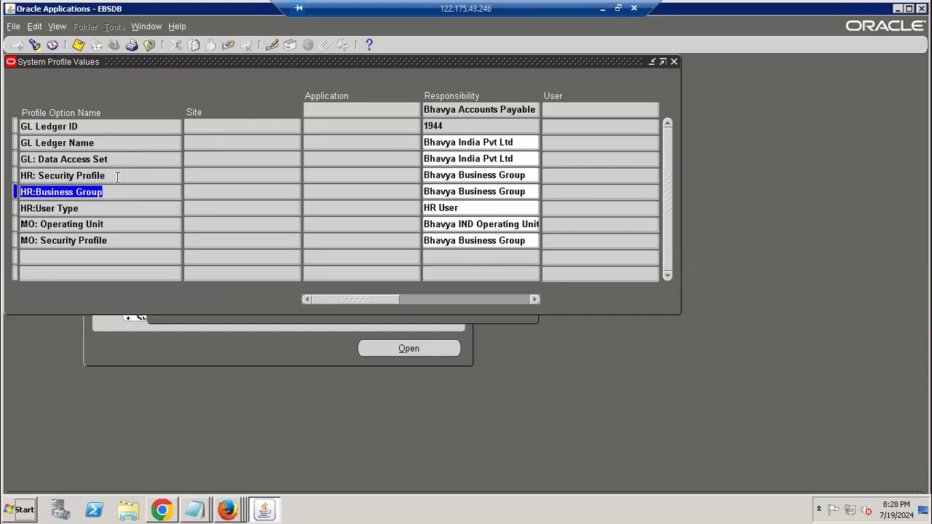
click(116, 175)
click(111, 210)
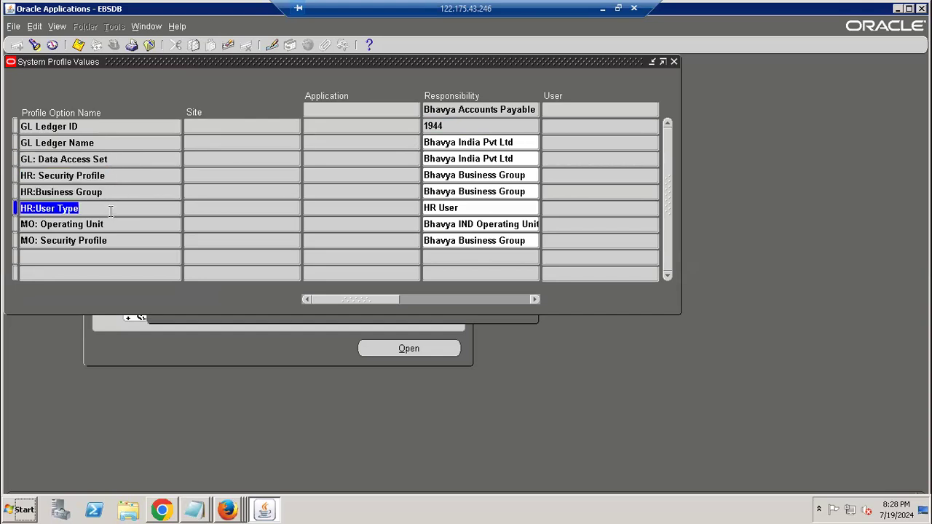
click(114, 224)
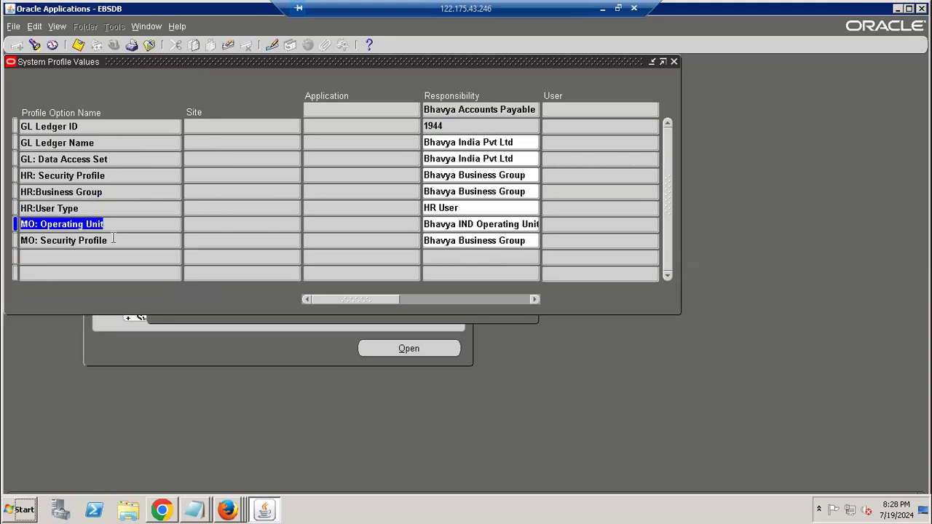
Query the profile values for Bhavya Accounts Receivable Super User
click(159, 29)
click(197, 119)
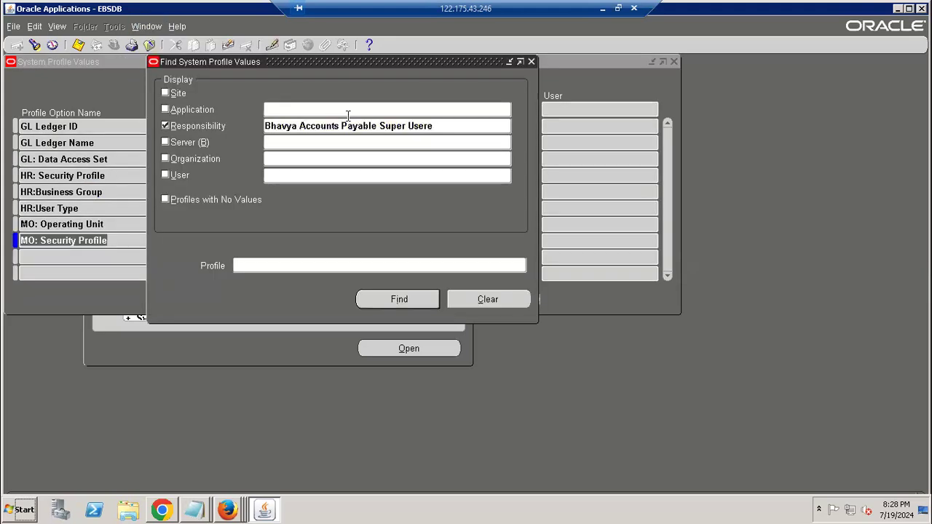
click(443, 128)
drag(443, 128, 342, 125)
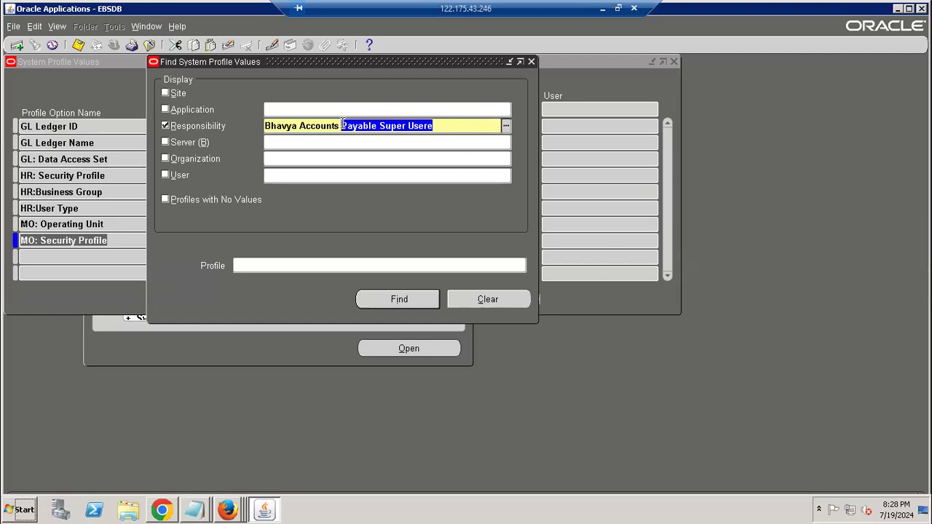
key(BackSpace)
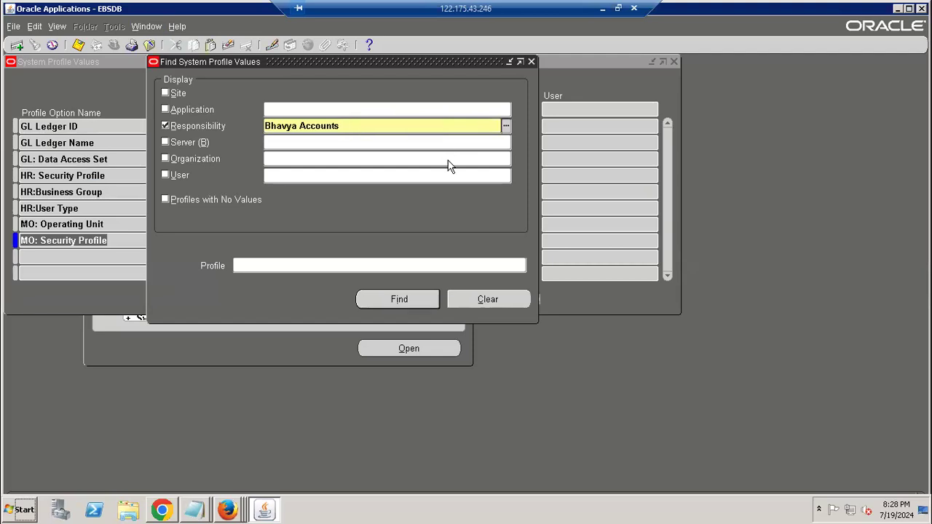
key(Tab)
double_click(388, 220)
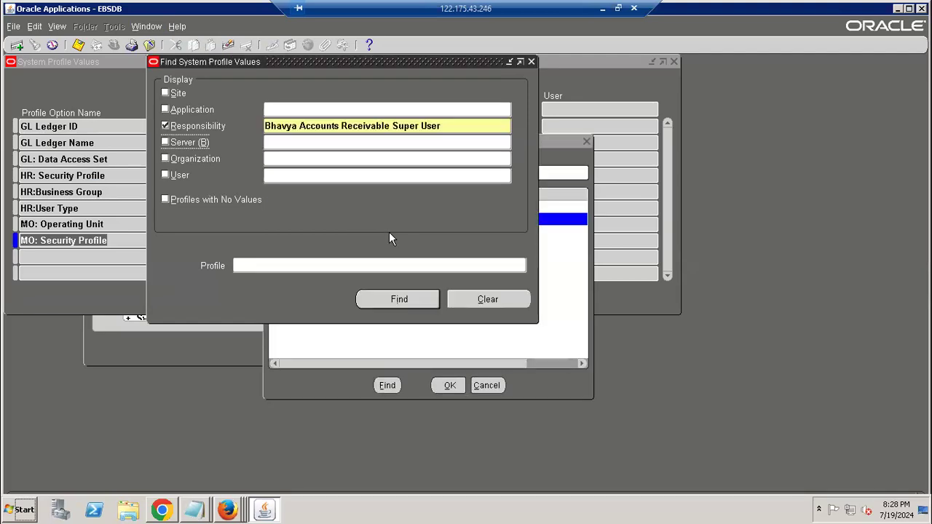
click(410, 300)
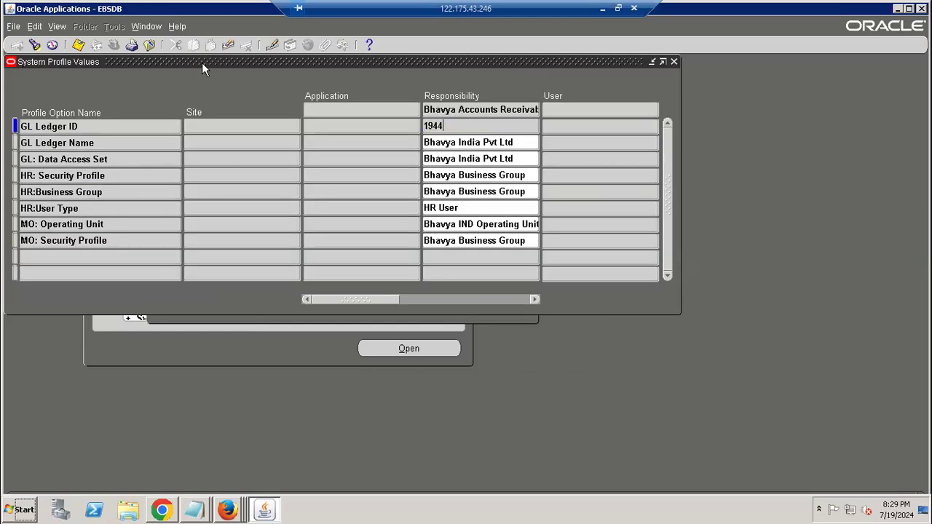
click(148, 27)
click(174, 119)
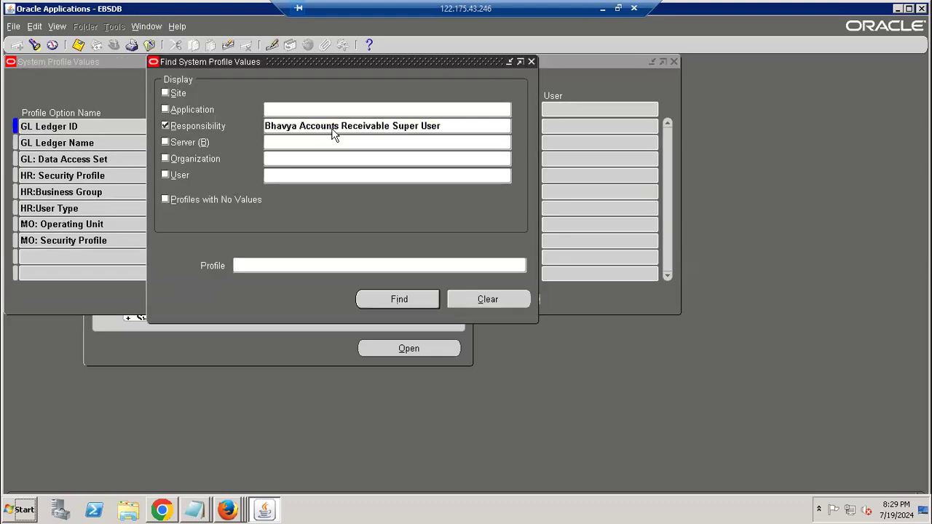
click(501, 126)
click(452, 126)
key(shift+Left)
key(shift+Left)
key(shift+Left)
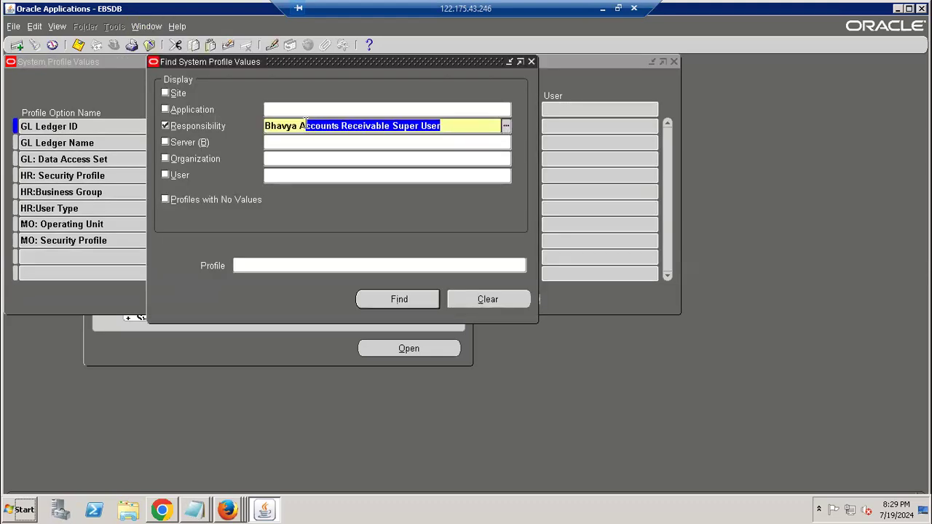
text(C)
key(Tab)
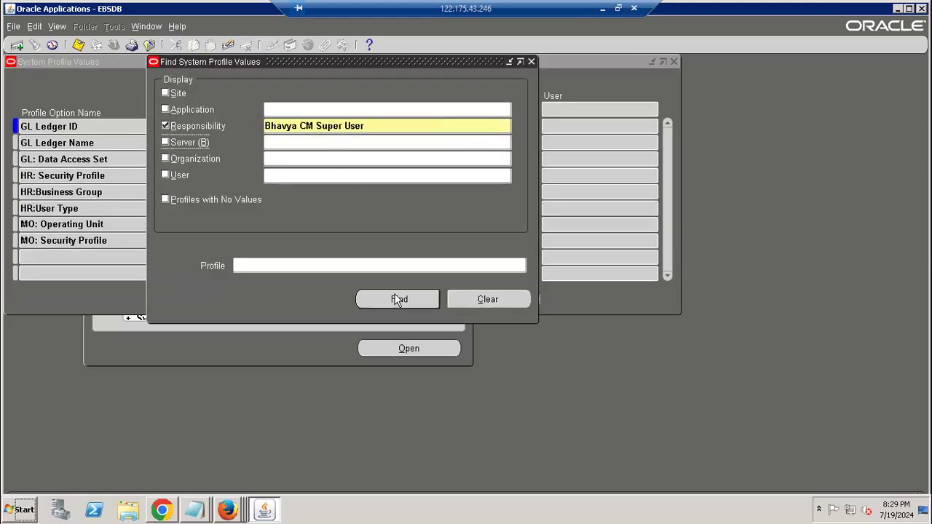
click(399, 299)
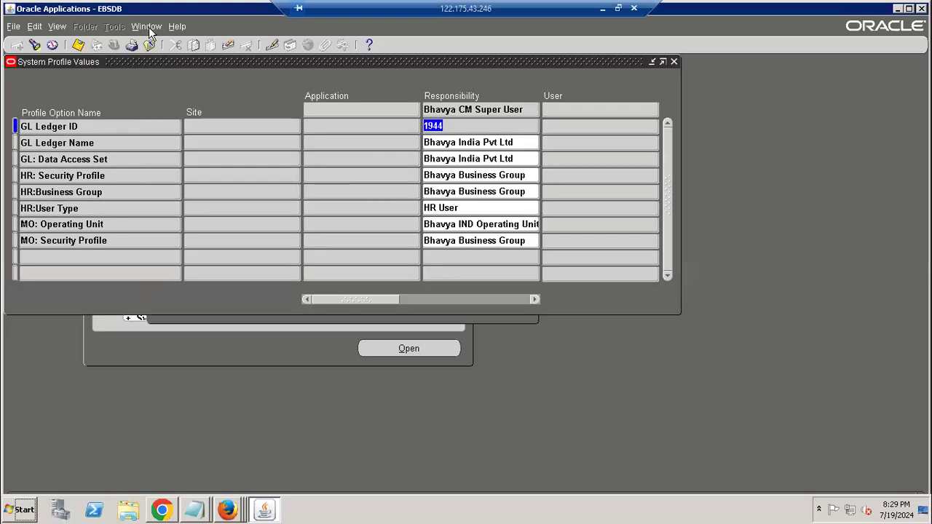
click(149, 29)
click(512, 71)
Submit Replicate Seed Data for Bhavya IND Operating Unit as request 7742571, declining another request
click(674, 61)
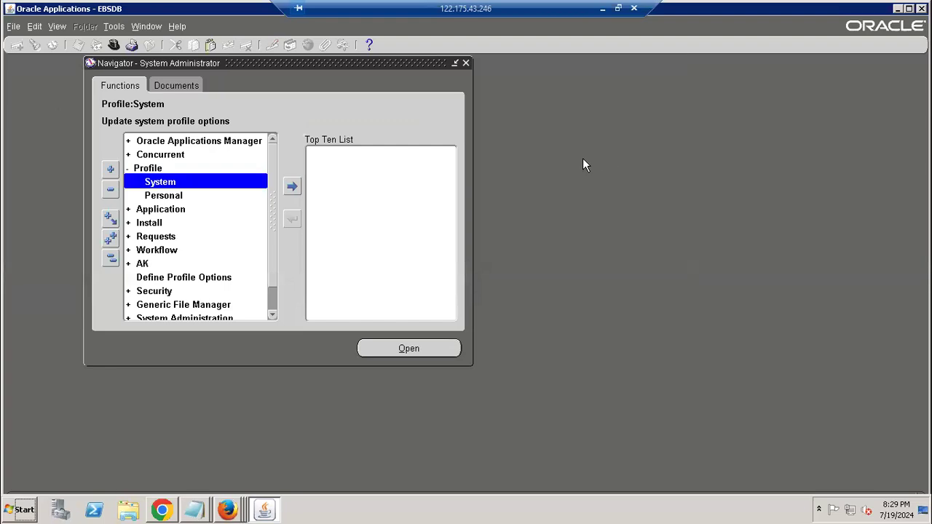
click(111, 259)
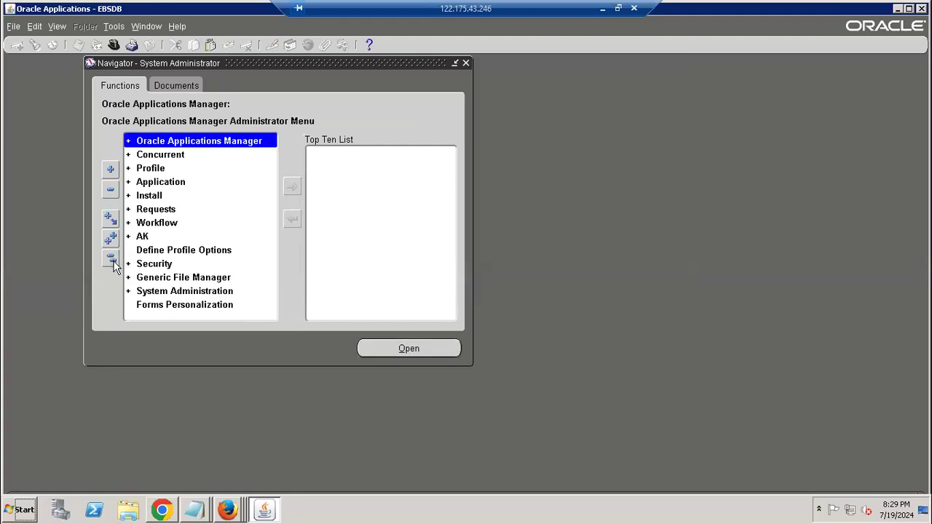
click(113, 27)
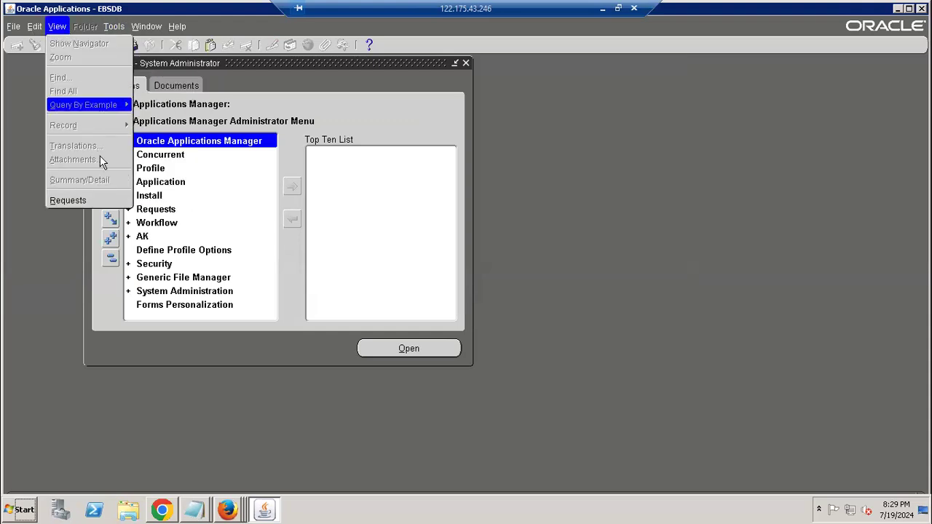
click(101, 200)
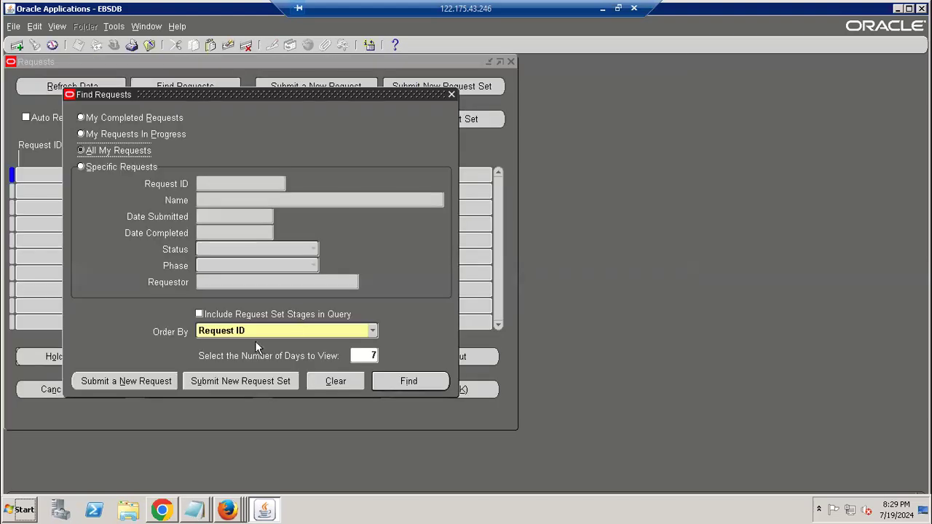
click(142, 378)
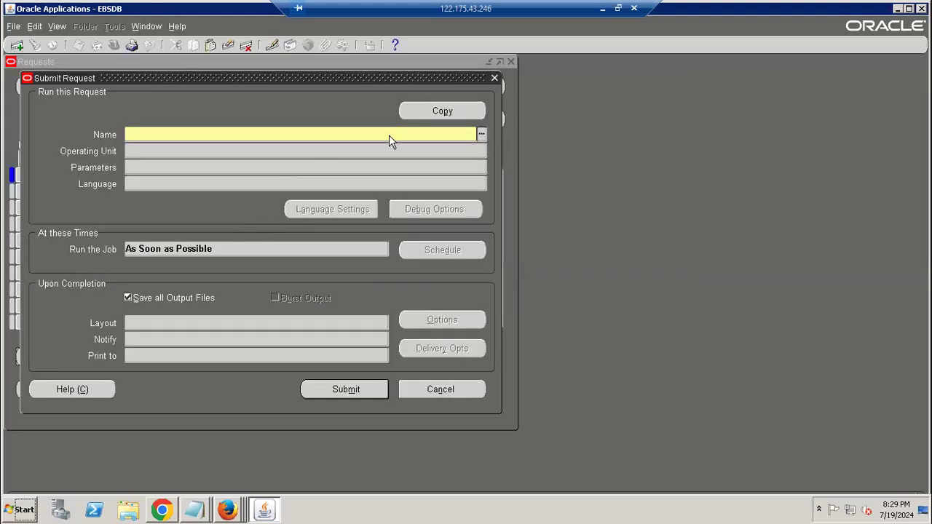
text(re)
key(Tab)
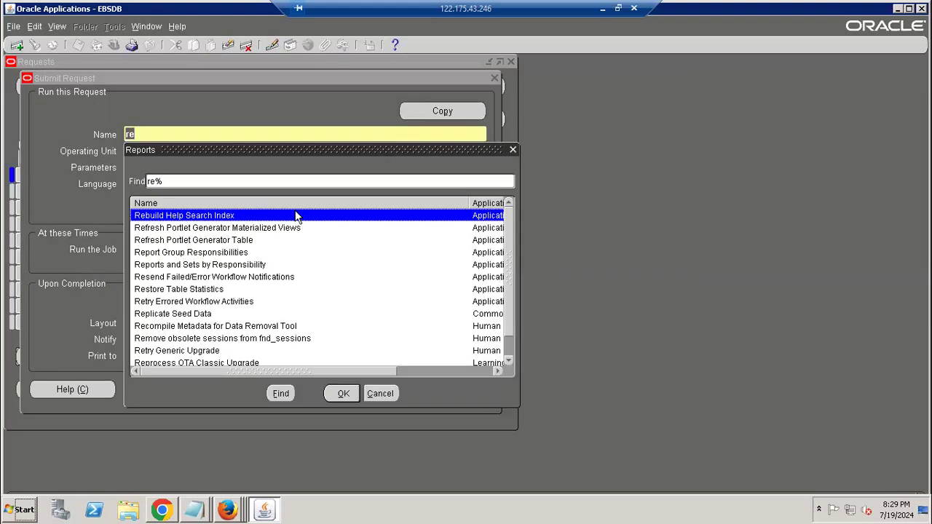
double_click(197, 314)
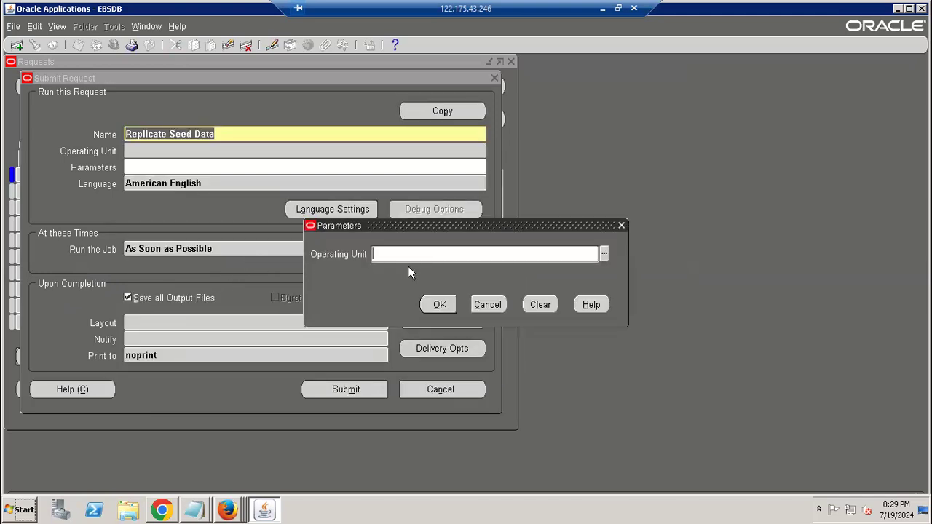
text(bha)
key(Tab)
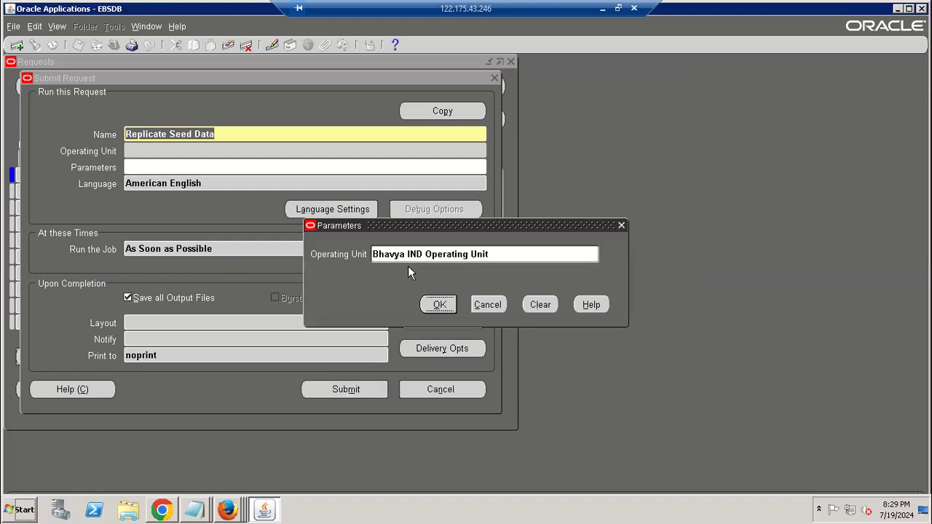
click(439, 305)
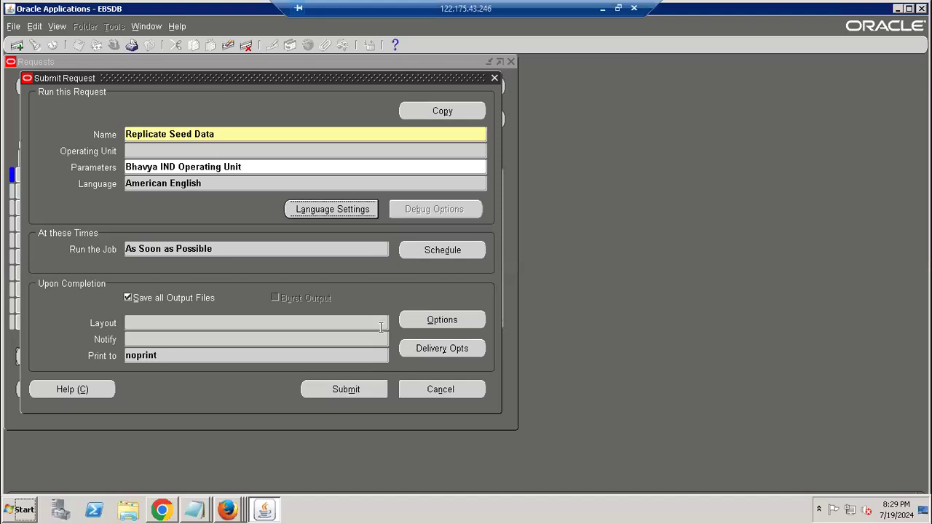
click(350, 389)
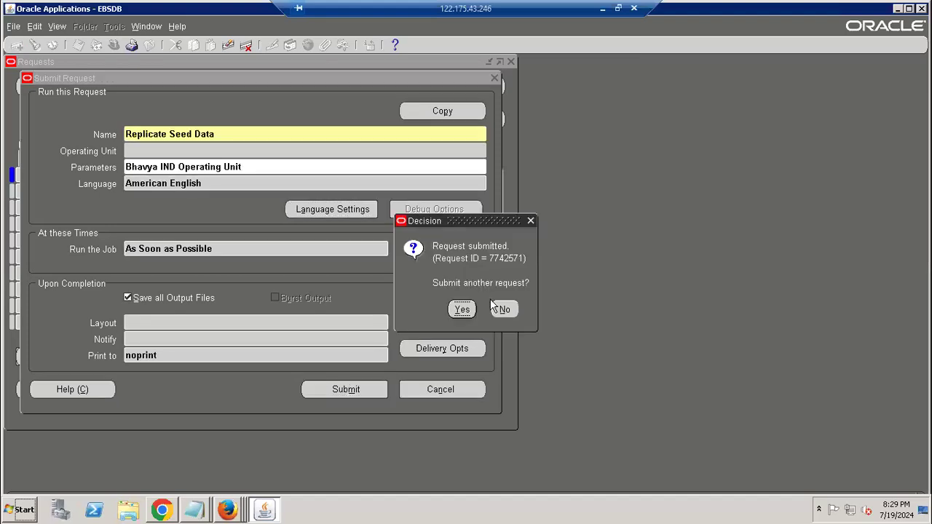
click(461, 309)
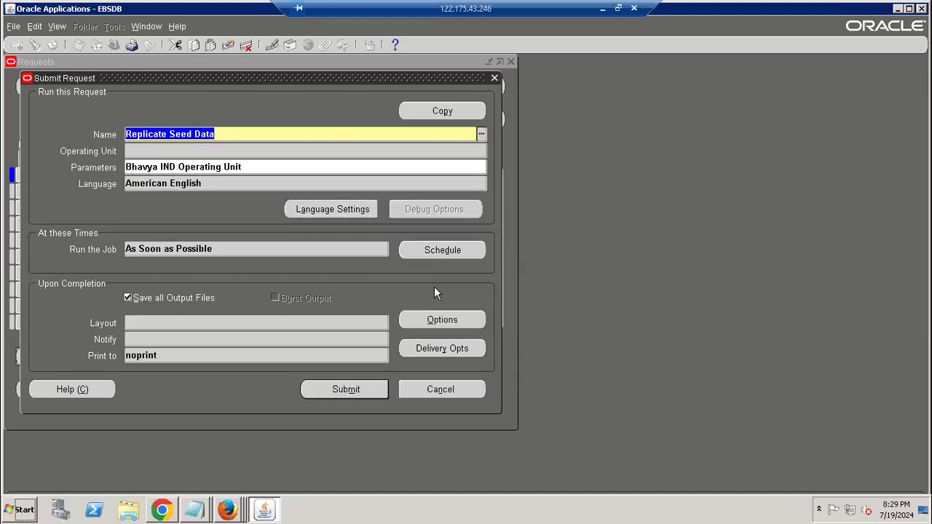
Find my requests and refresh until Replicate Seed Data 7742571 shows Running, then close the list
click(444, 389)
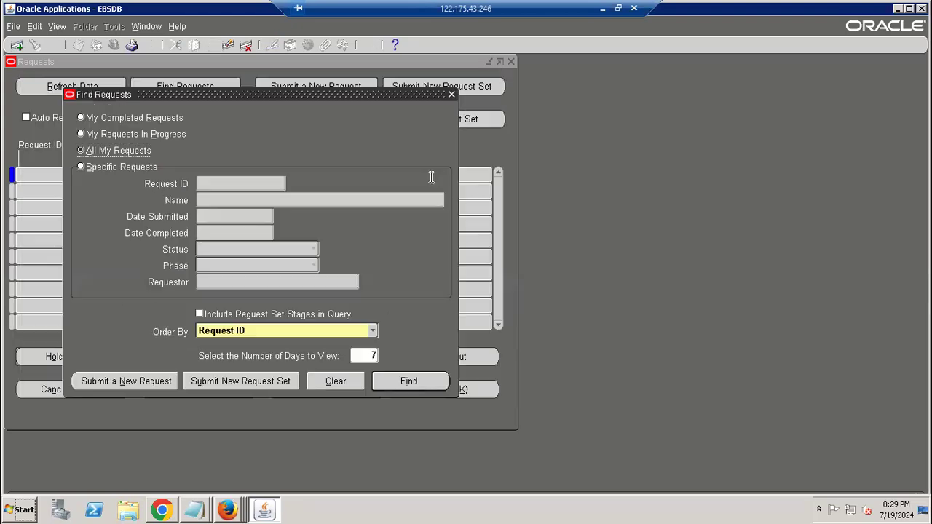
click(408, 381)
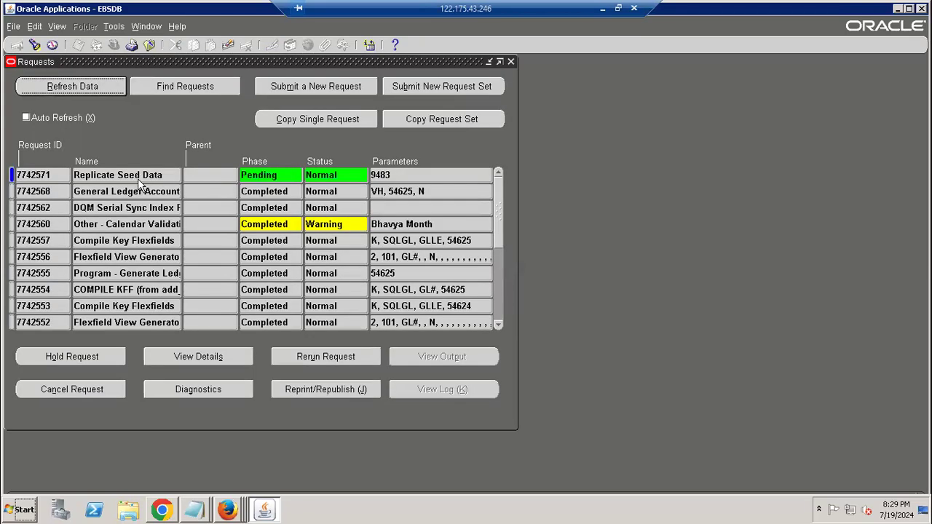
click(99, 86)
click(99, 86)
click(397, 176)
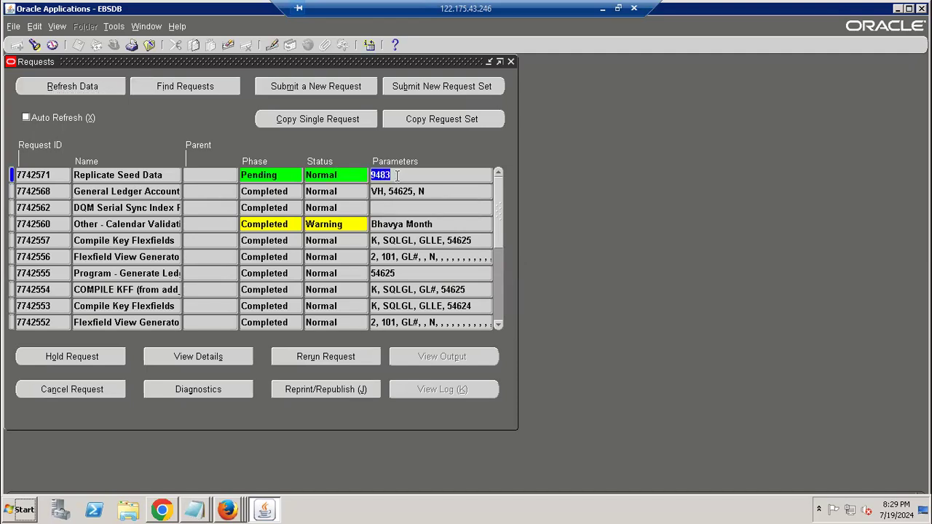
click(98, 88)
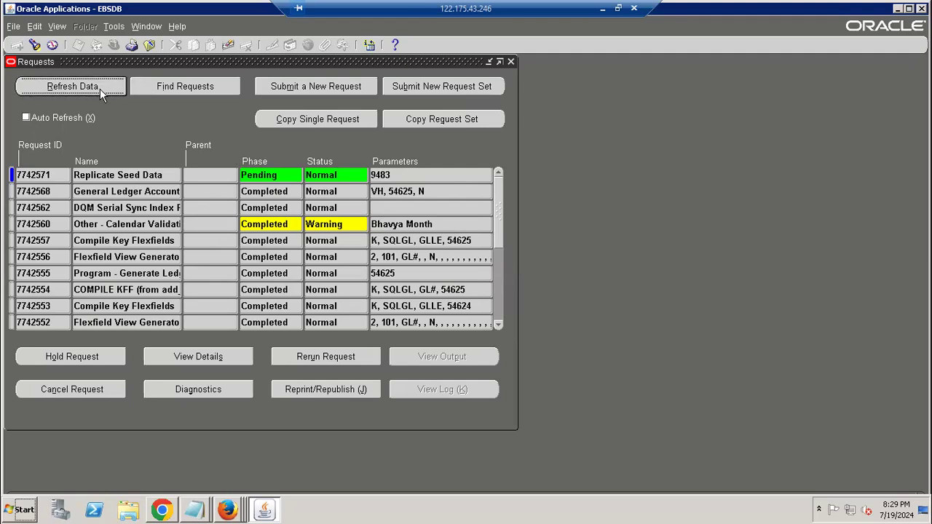
click(104, 87)
click(85, 93)
click(83, 88)
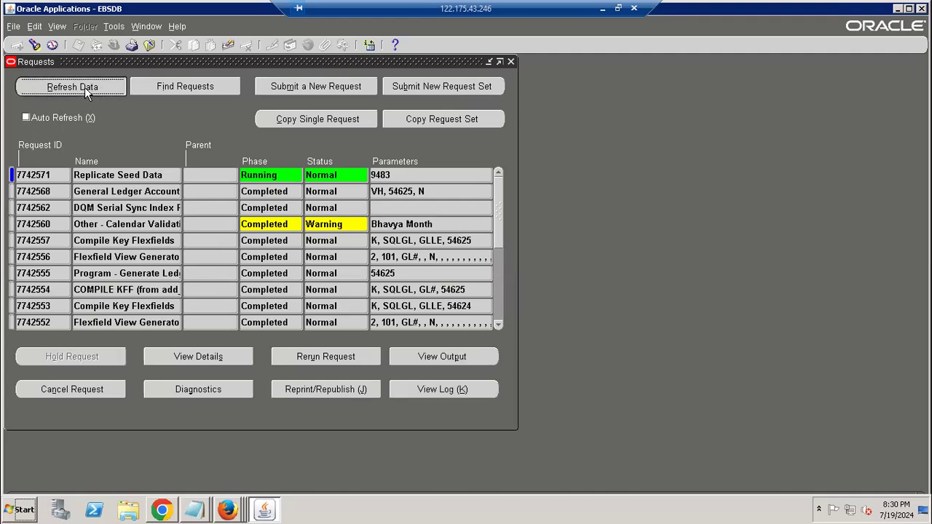
click(86, 88)
click(85, 87)
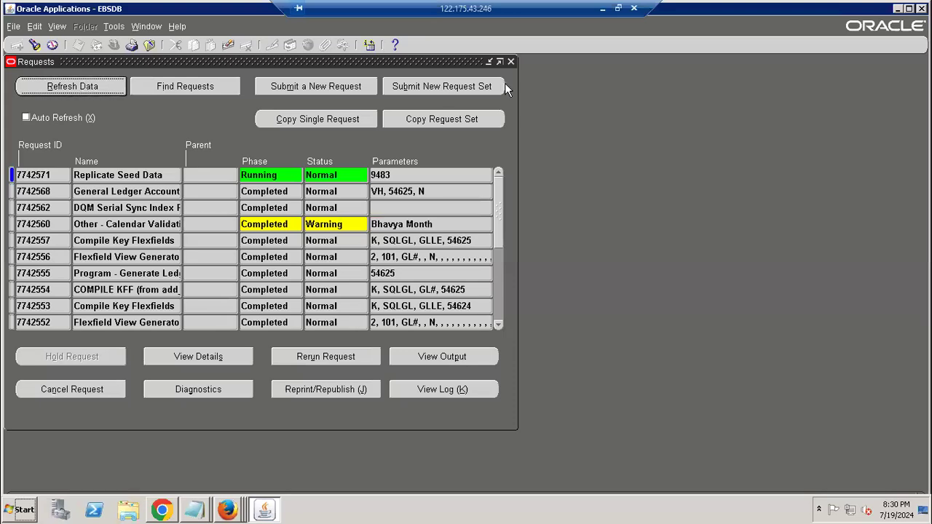
click(512, 62)
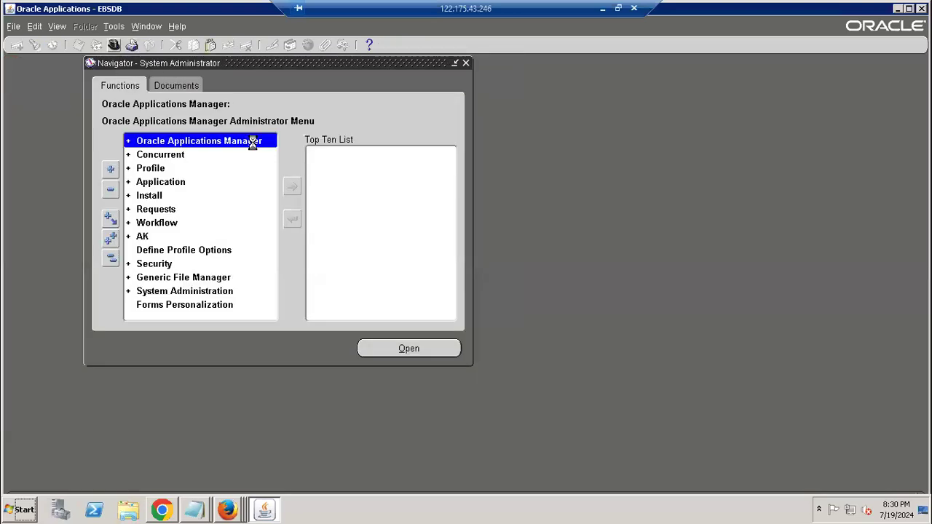
Under Bhavya Accounts Payable, open Setup > Options > Financials Options and dismiss the operating-unit access error
key(ctrl+l)
double_click(91, 227)
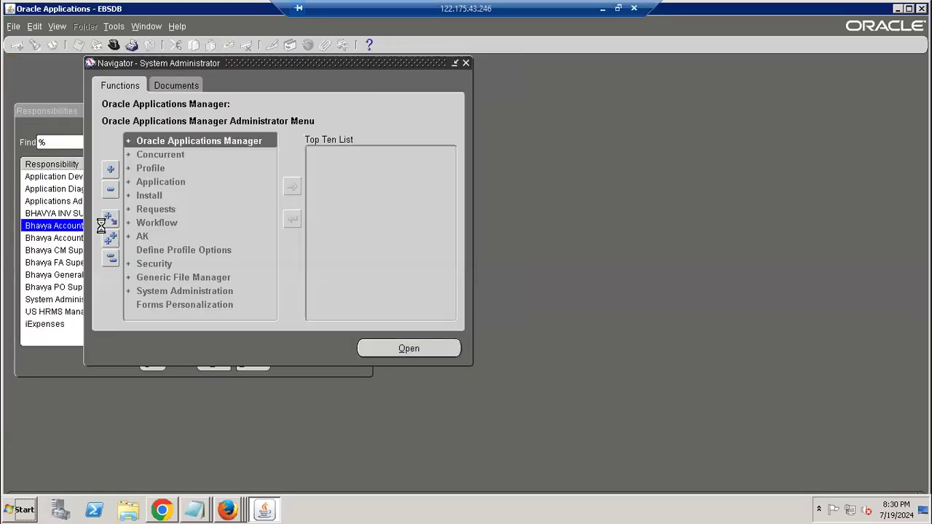
double_click(184, 225)
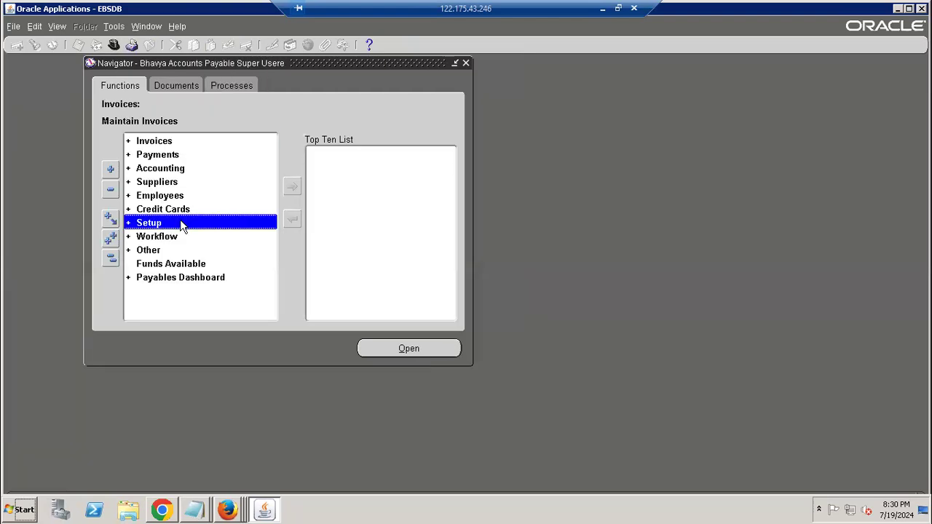
double_click(182, 304)
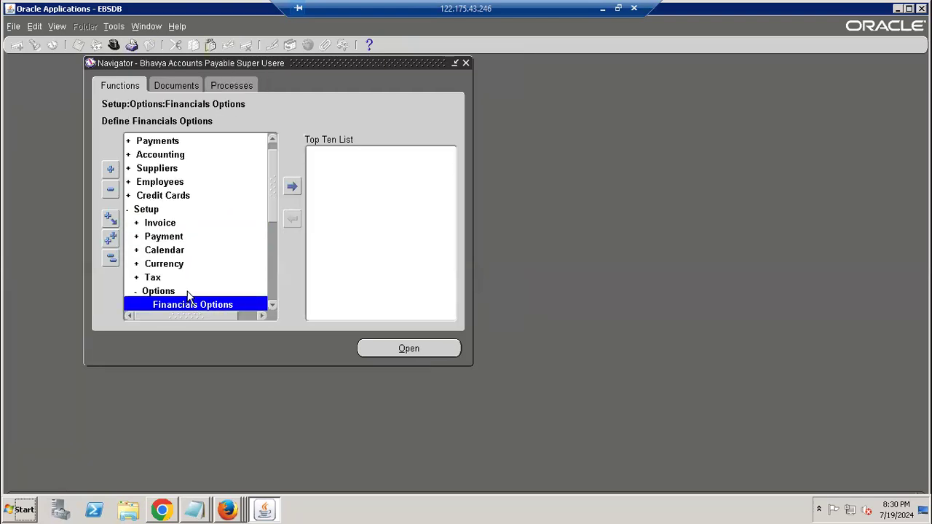
double_click(203, 306)
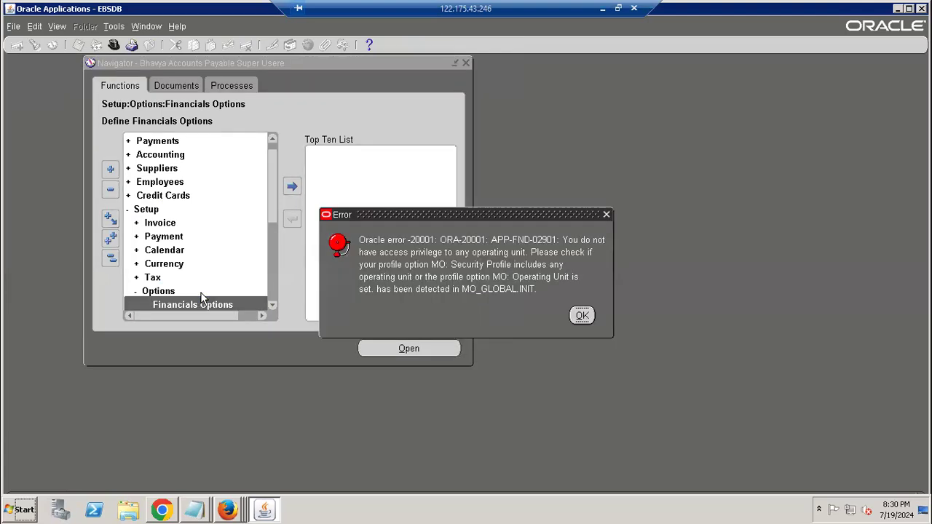
click(583, 315)
Reopen the request list and refresh to confirm request 7742571 is still Running
click(61, 26)
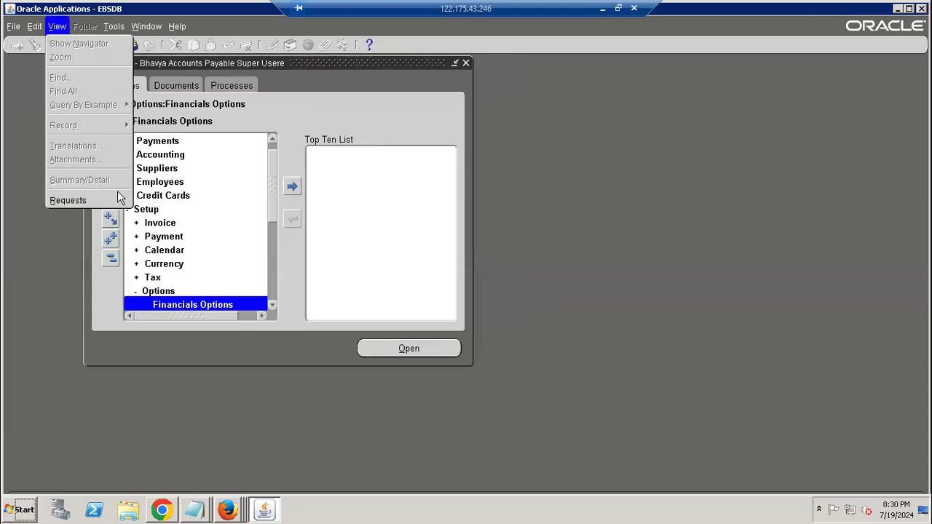
click(66, 201)
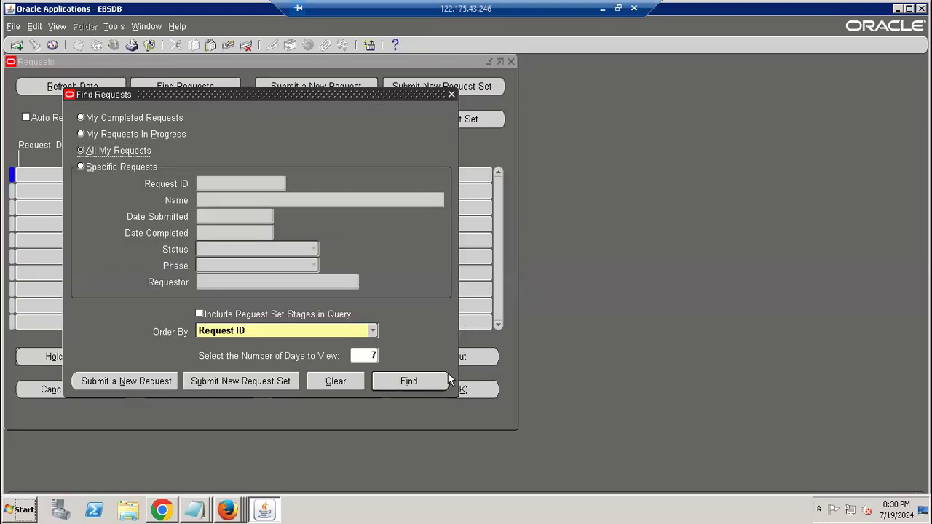
click(421, 375)
click(78, 87)
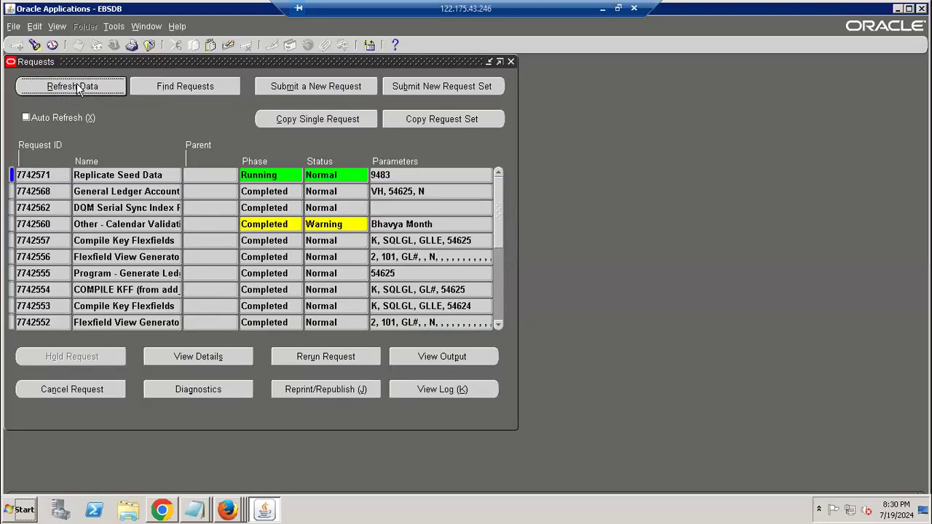
click(78, 88)
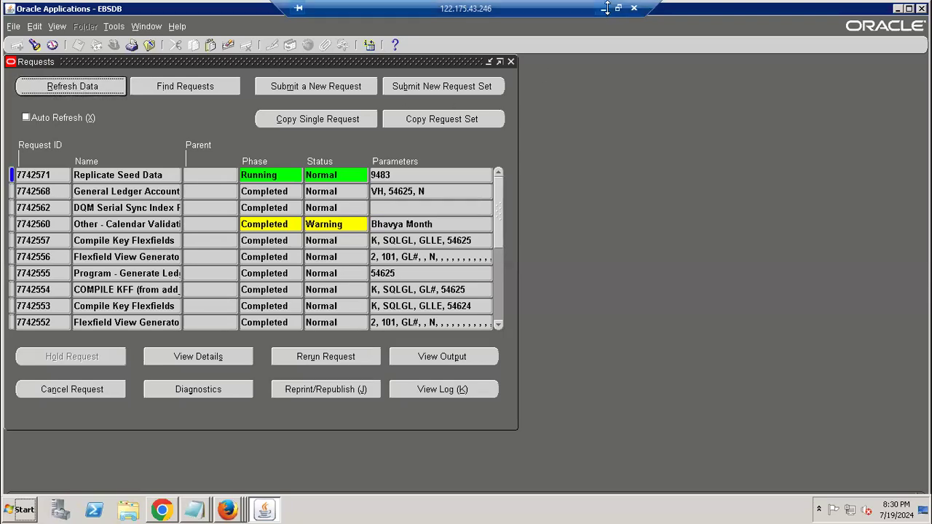